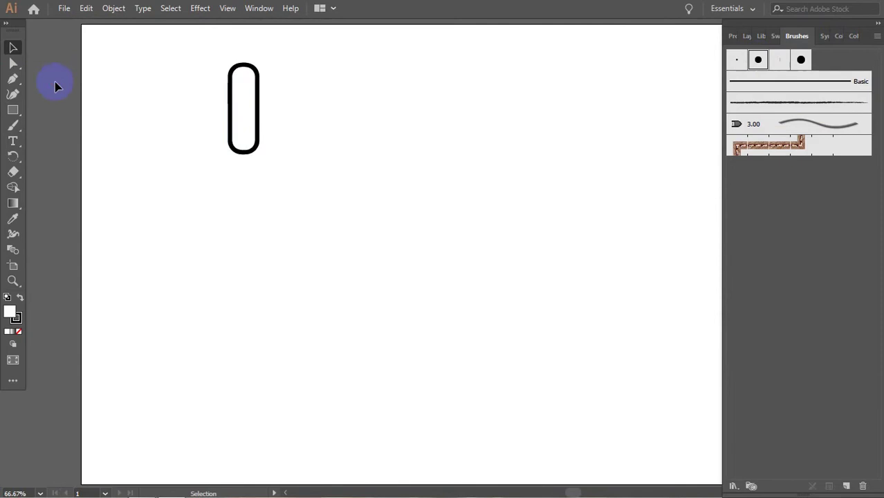
# Apply the smallest round brush to the outline of the tall rounded rectangle.
pyautogui.click(178, 148)
pyautogui.click(257, 144)
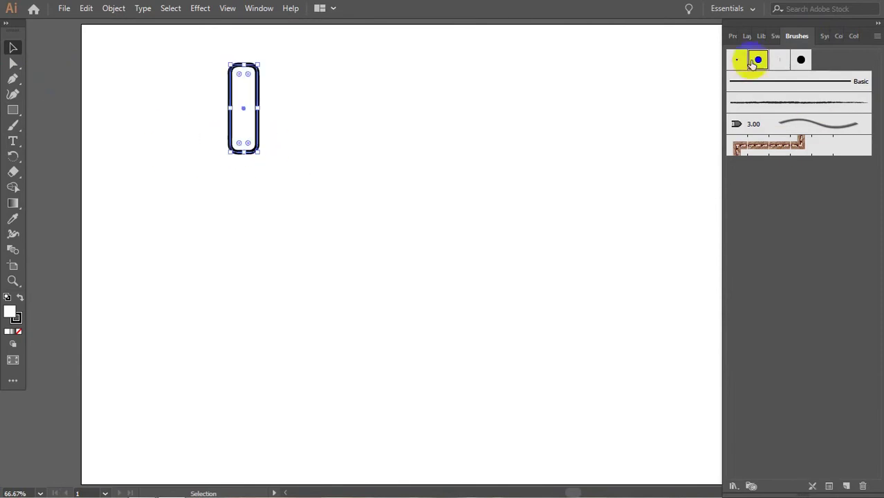
pyautogui.click(736, 60)
# Draw a slightly wider collar rectangle over the body's lower end, with rounded corners and the smallest round brush.
pyautogui.click(451, 90)
pyautogui.moveTo(226, 142); pyautogui.dragTo(262, 157)
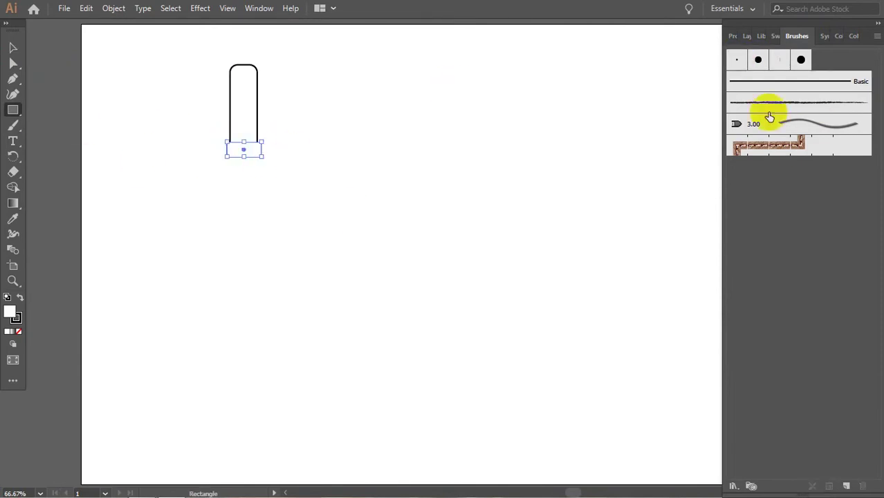
pyautogui.hotkey('ctrl', '=')
pyautogui.hotkey('ctrl', '=')
pyautogui.moveTo(446, 297); pyautogui.dragTo(397, 297)
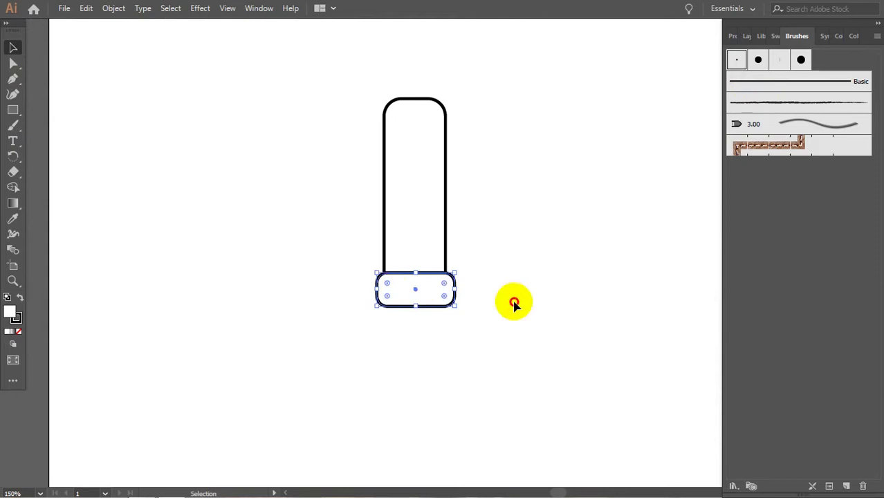
# Align the collar and the tall body with each other.
pyautogui.hotkey('ctrl', 'a')
pyautogui.click(796, 58)
pyautogui.click(733, 35)
pyautogui.click(779, 312)
pyautogui.click(540, 203)
# Draw a 36 x 22 px rectangle at the body's upper right side, round its corners and shift it to overlap the body.
pyautogui.hotkey('ctrl', '-')
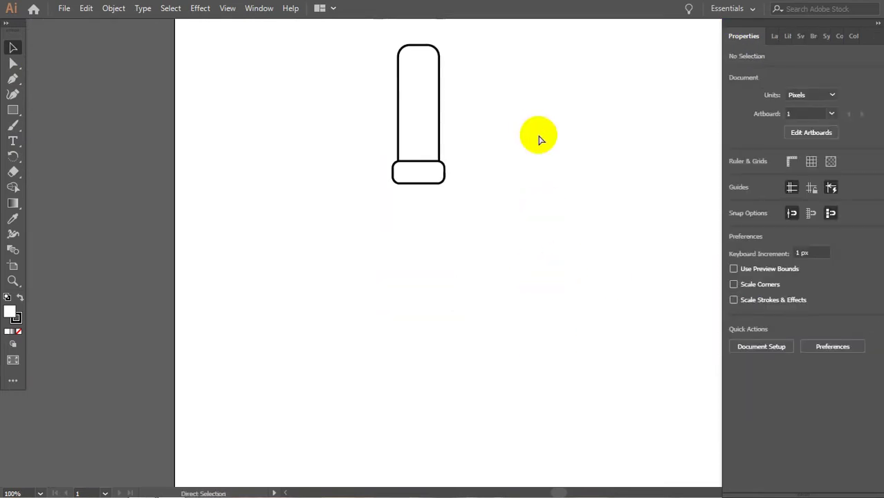
pyautogui.press('m')
pyautogui.moveTo(479, 76); pyautogui.dragTo(489, 88)
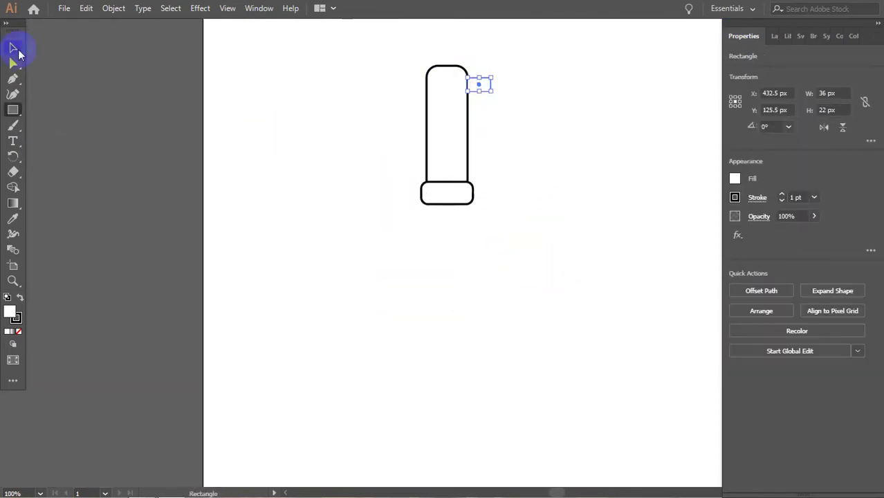
pyautogui.click(13, 63)
pyautogui.hotkey('ctrl', '=')
pyautogui.click(523, 92)
pyautogui.press('v')
pyautogui.hotkey('ctrl', '=')
pyautogui.click(534, 211)
pyautogui.moveTo(529, 208); pyautogui.dragTo(525, 210)
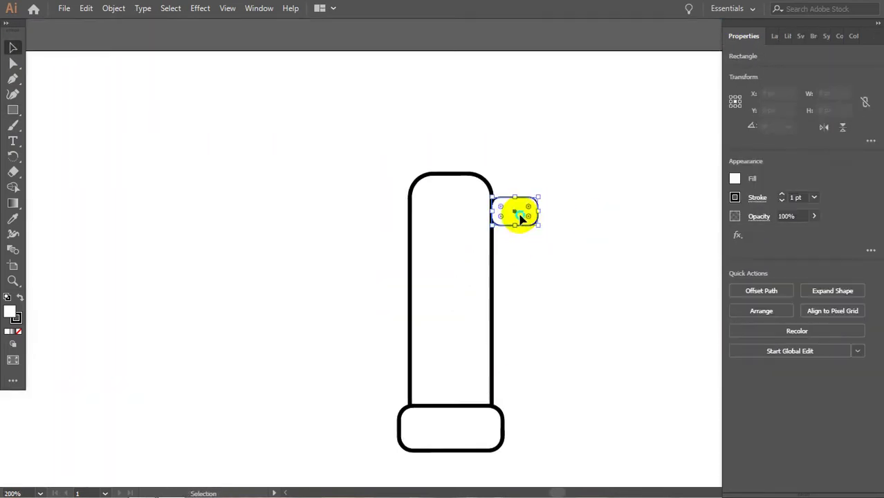
# Send the small rounded rectangle behind the tall body.
pyautogui.rightClick(517, 212)
pyautogui.moveTo(566, 430)
pyautogui.click(701, 355)
pyautogui.click(611, 213)
pyautogui.click(513, 210)
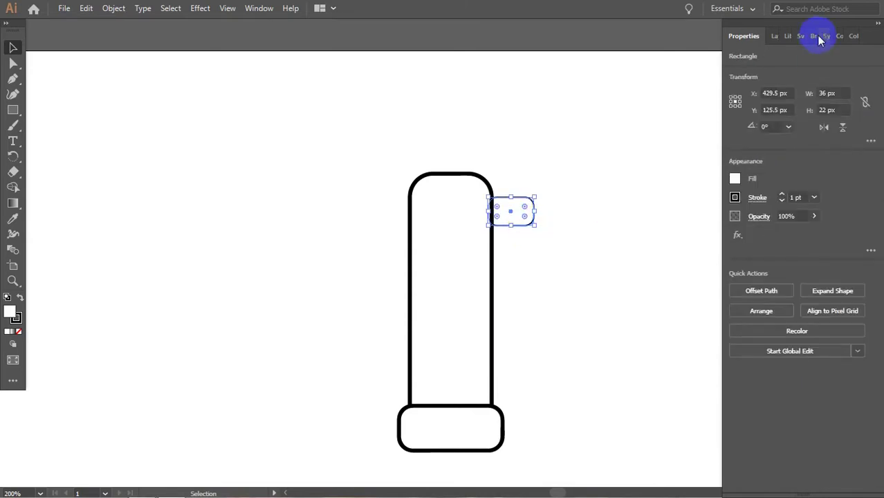
# Apply the smallest round brush to the small rectangle and stack two copies directly below it.
pyautogui.click(814, 35)
pyautogui.click(779, 60)
pyautogui.click(658, 133)
pyautogui.moveTo(510, 221)
pyautogui.mouseDown()
pyautogui.moveTo(430, 103)
pyautogui.moveTo(432, 136)
pyautogui.mouseUp()
pyautogui.hotkey('ctrl', 'd')
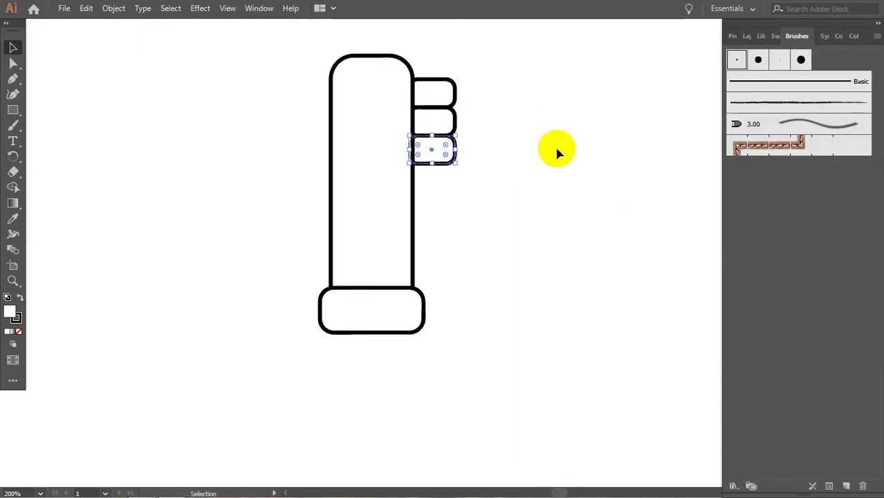
# Delete the three stacked small rectangles beside the body.
pyautogui.scroll(5, 539, 219)
pyautogui.hscroll(-5, 540, 219)
pyautogui.click(566, 287)
pyautogui.moveTo(574, 168)
pyautogui.mouseDown()
pyautogui.moveTo(559, 276)
pyautogui.moveTo(539, 274)
pyautogui.mouseUp()
pyautogui.press('Delete')
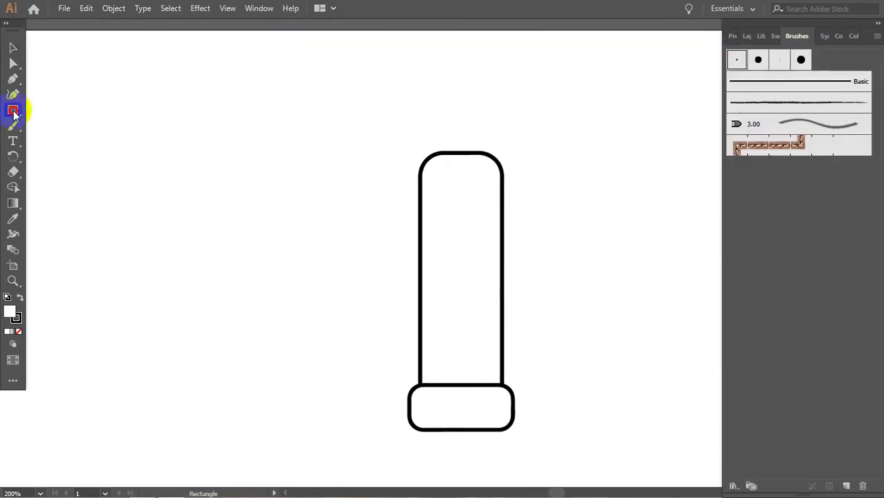
# Draw a taller upright rectangle at the body's upper right side, round its corners and extend it into the body.
pyautogui.click(12, 110)
pyautogui.moveTo(502, 176)
pyautogui.mouseDown()
pyautogui.moveTo(523, 250)
pyautogui.moveTo(547, 274)
pyautogui.mouseUp()
pyautogui.moveTo(540, 184); pyautogui.dragTo(534, 187)
pyautogui.moveTo(502, 226); pyautogui.dragTo(488, 226)
# Send the new side block behind the tall body and apply the smallest round brush to it.
pyautogui.rightClick(526, 224)
pyautogui.click(720, 415)
pyautogui.click(735, 60)
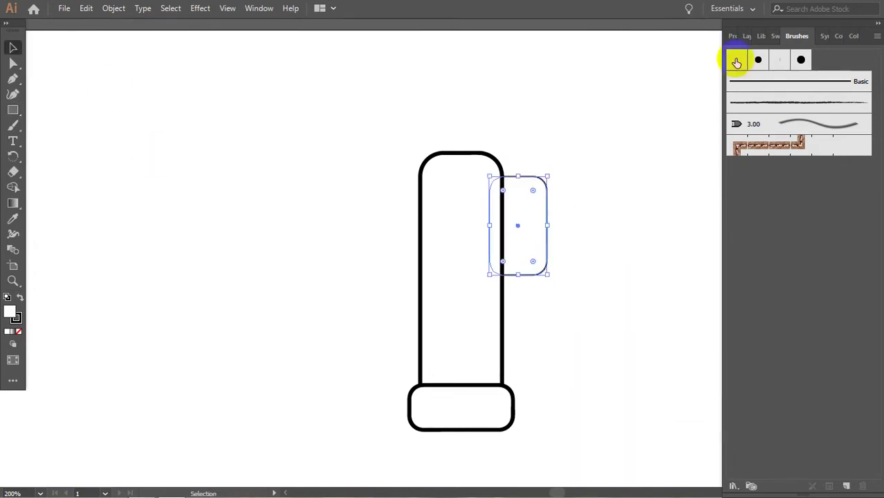
# Draw a horizontal line across the side block with the Pen tool and repeat it downward for four evenly spaced lines.
pyautogui.scroll(-2, 98, 184)
pyautogui.hscroll(1, 99, 183)
pyautogui.click(99, 183)
pyautogui.press('p')
pyautogui.click(508, 128)
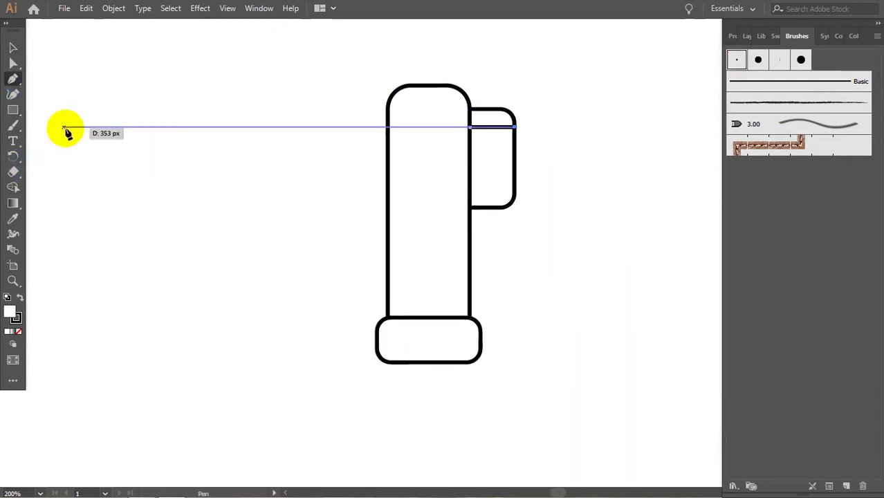
pyautogui.press('v')
pyautogui.press('Return')
pyautogui.press('Return')
pyautogui.click(494, 207)
pyautogui.moveTo(498, 129); pyautogui.dragTo(499, 145)
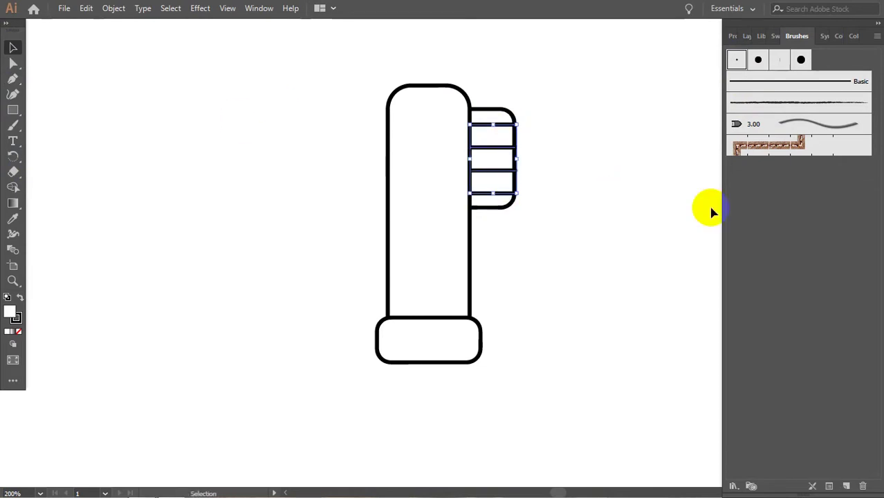
# Send the side block and its four horizontal lines behind the tall body.
pyautogui.click(608, 203)
pyautogui.moveTo(567, 97); pyautogui.dragTo(499, 209)
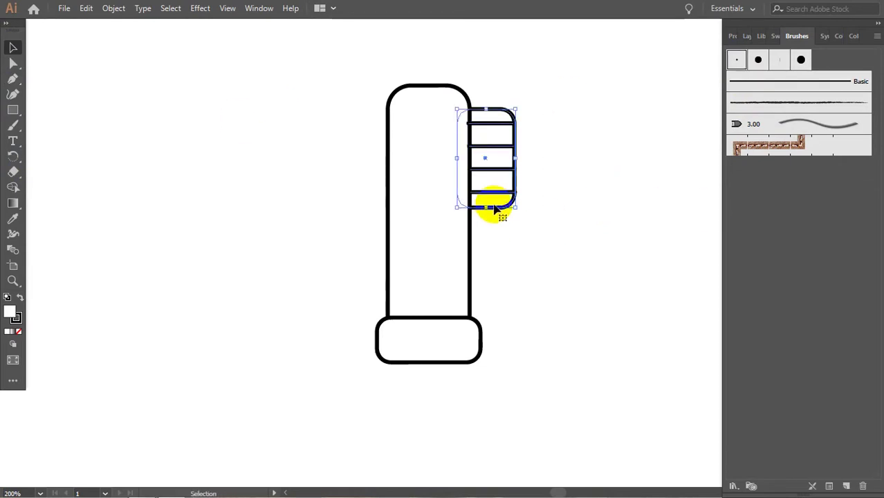
pyautogui.rightClick(503, 206)
pyautogui.moveTo(615, 354)
pyautogui.click(682, 401)
pyautogui.moveTo(571, 90); pyautogui.dragTo(490, 230)
# Draw a closed hook shape curving down from the body's upper left side with the Pen tool, using the smallest round brush.
pyautogui.hscroll(-3, 623, 223)
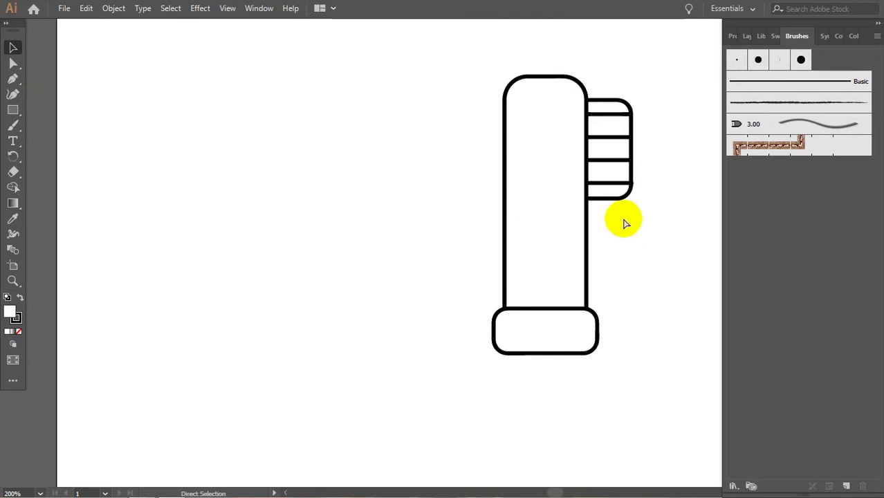
pyautogui.click(510, 92)
pyautogui.moveTo(335, 233)
pyautogui.mouseDown()
pyautogui.moveTo(387, 392)
pyautogui.moveTo(381, 188)
pyautogui.moveTo(384, 421)
pyautogui.moveTo(340, 328)
pyautogui.mouseUp()
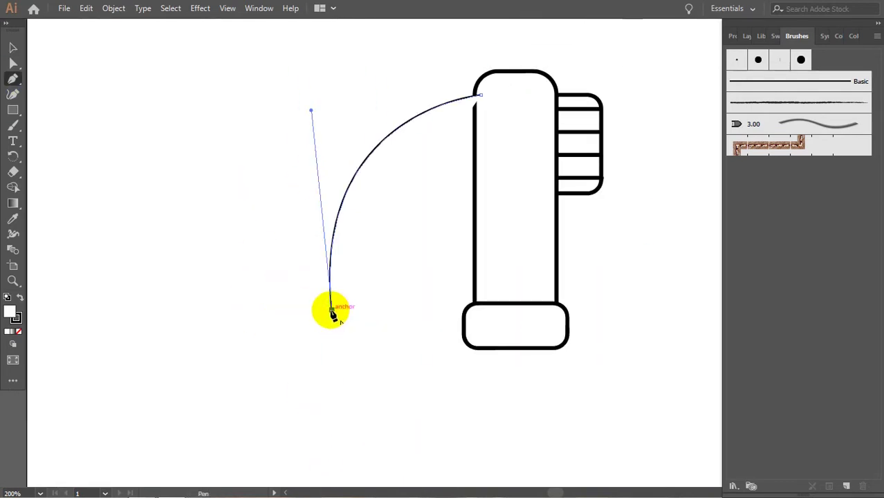
pyautogui.click(359, 303)
pyautogui.moveTo(477, 202); pyautogui.dragTo(598, 220)
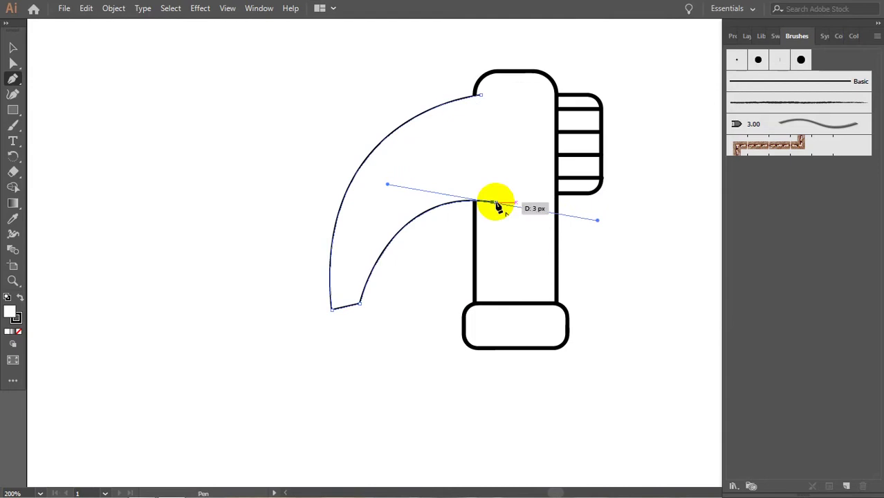
pyautogui.click(495, 203)
pyautogui.click(482, 99)
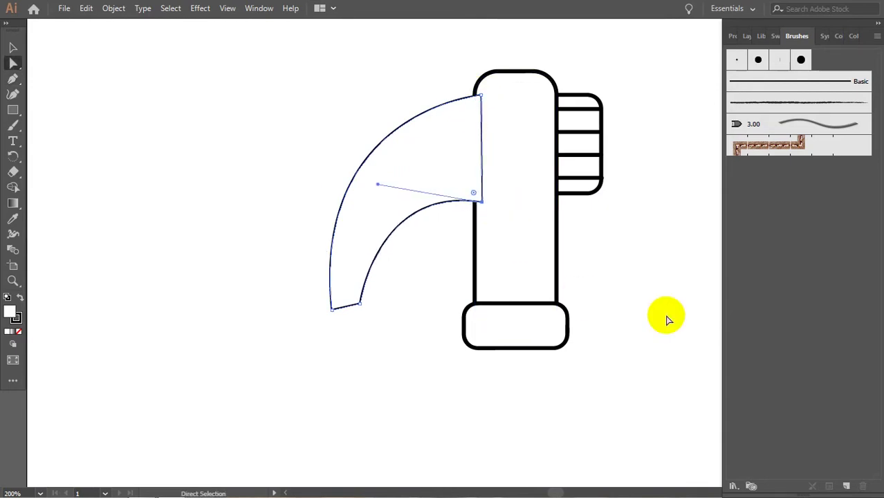
pyautogui.click(12, 47)
pyautogui.click(195, 126)
pyautogui.scroll(1, 326, 133)
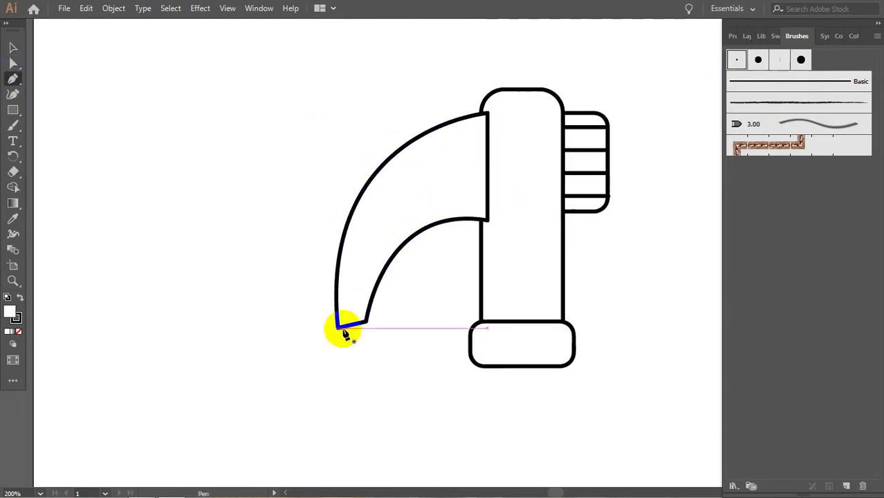
# Draw a curved inner line from the hook's tip up through the middle of the hook.
pyautogui.moveTo(418, 191); pyautogui.dragTo(489, 172)
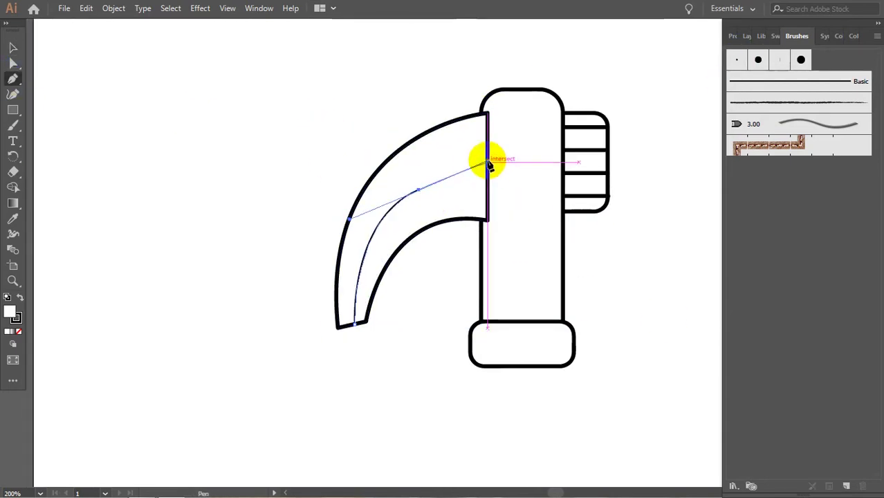
pyautogui.press('v')
pyautogui.click(158, 166)
# Draw a large upright bottle rectangle below the collar, widen it to the left and round its corners to about 25 px.
pyautogui.hotkey('ctrl', '-')
pyautogui.hotkey('ctrl', '-')
pyautogui.hotkey('ctrl', 'a')
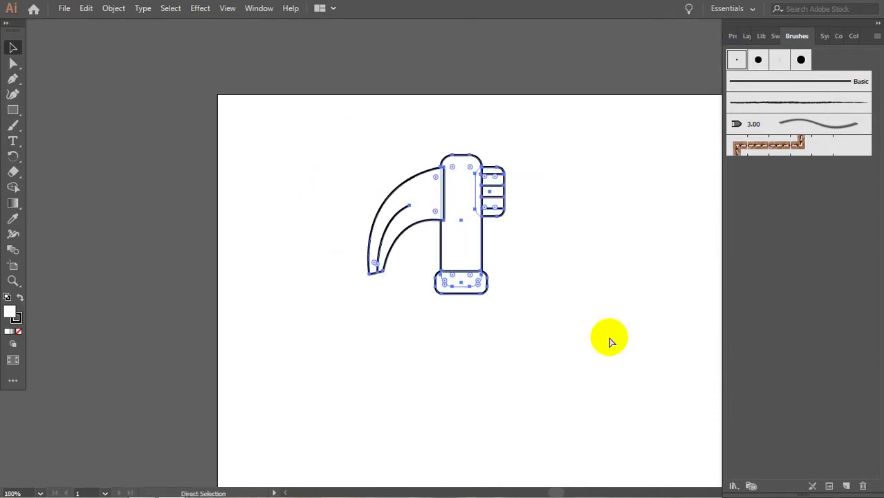
pyautogui.moveTo(608, 342); pyautogui.dragTo(554, 205)
pyautogui.press('m')
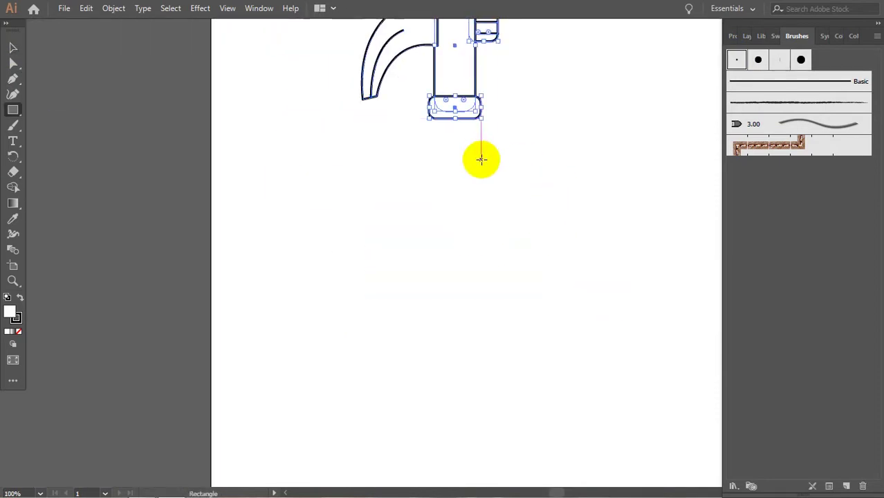
pyautogui.hotkey('ctrl', 'shift', 'a')
pyautogui.moveTo(337, 380)
pyautogui.mouseDown()
pyautogui.moveTo(493, 388)
pyautogui.moveTo(476, 107)
pyautogui.mouseUp()
pyautogui.press('v')
pyautogui.moveTo(337, 244); pyautogui.dragTo(311, 241)
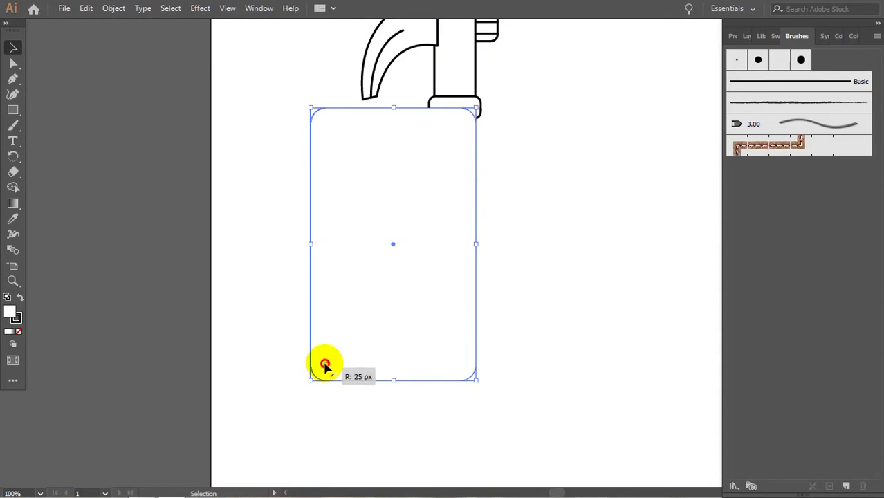
# Reshape the bottle's upper left corner into a long sloping shoulder and send the bottle behind the collar.
pyautogui.press('a')
pyautogui.click(311, 115)
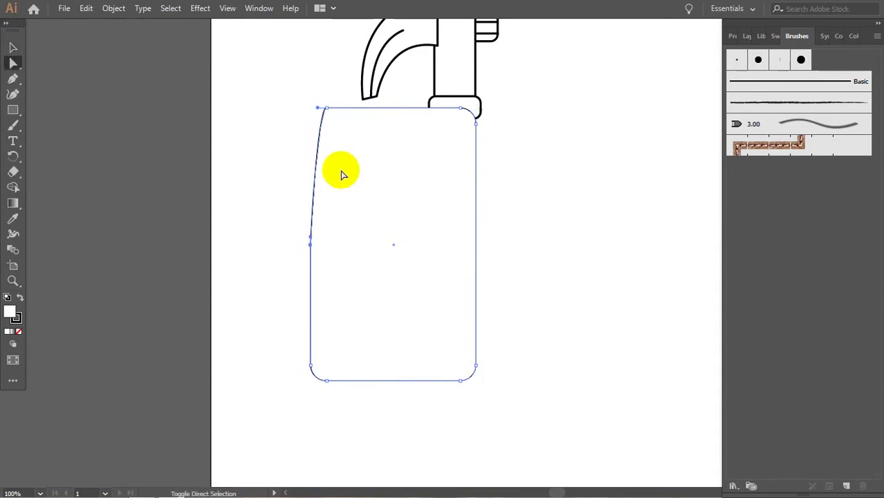
pyautogui.moveTo(342, 174); pyautogui.dragTo(345, 122)
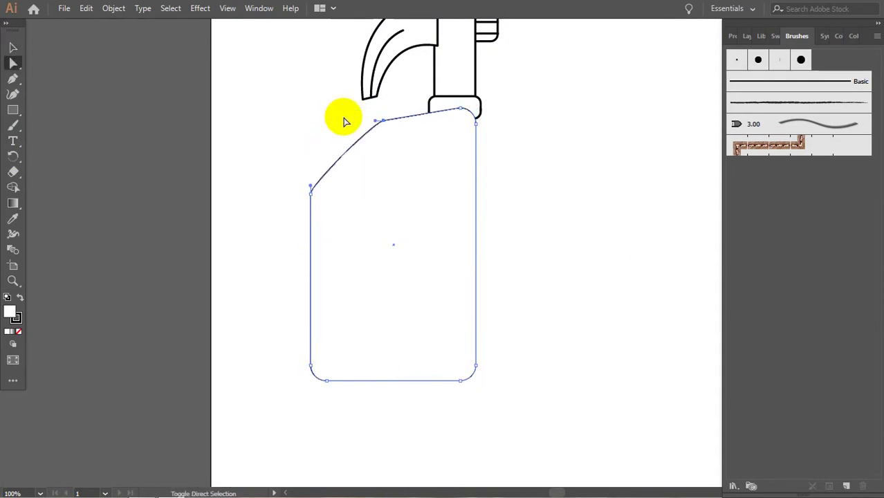
pyautogui.rightClick(373, 206)
pyautogui.click(578, 335)
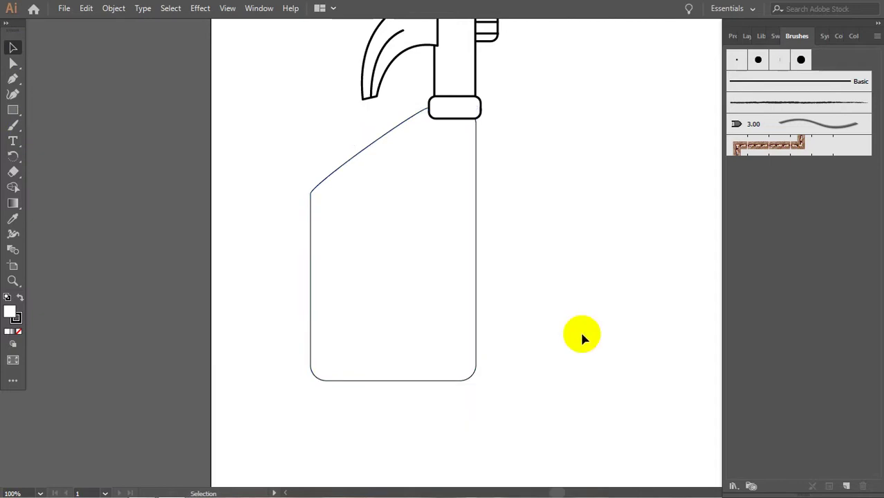
# Widen the bottle to the right past the collar and apply the smallest round brush to it.
pyautogui.press('v')
pyautogui.click(457, 276)
pyautogui.moveTo(475, 243); pyautogui.dragTo(487, 243)
pyautogui.click(737, 62)
pyautogui.click(592, 298)
pyautogui.scroll(1, 591, 298)
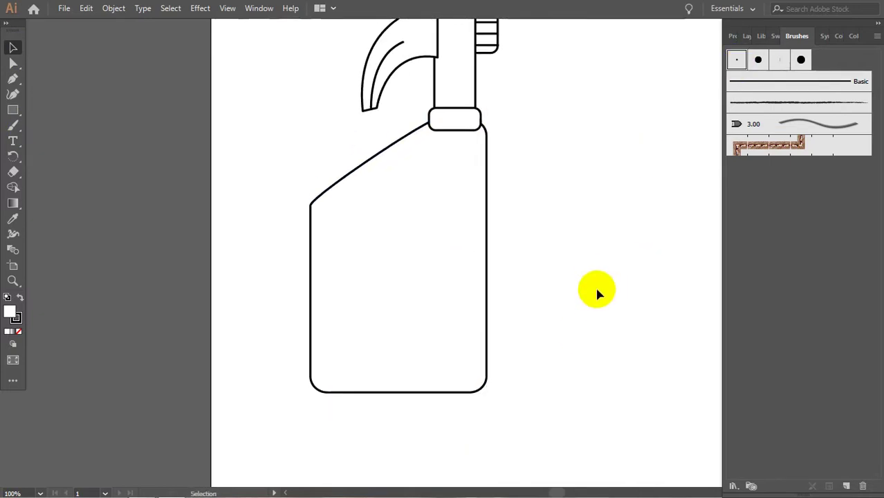
# Duplicate the bottle outline in place and scale the copy down into an inset panel.
pyautogui.click(467, 390)
pyautogui.hotkey('ctrl', 'c')
pyautogui.hotkey('ctrl', 'f')
pyautogui.moveTo(486, 120); pyautogui.dragTo(467, 144)
pyautogui.moveTo(310, 391); pyautogui.dragTo(325, 365)
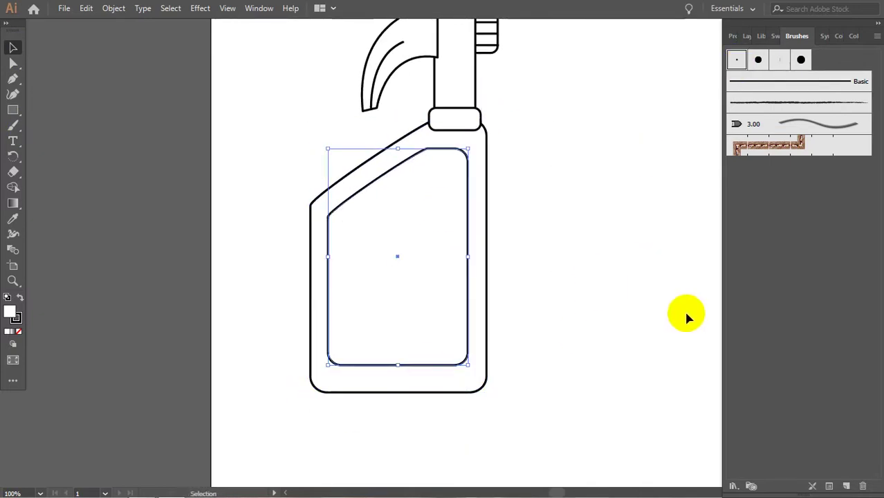
# Narrow the inset panel from its left side, lower its upper edge and nudge it slightly left and down.
pyautogui.moveTo(325, 251); pyautogui.dragTo(347, 257)
pyautogui.moveTo(410, 149); pyautogui.dragTo(409, 159)
pyautogui.press('Left')
pyautogui.press('Left')
pyautogui.press('Left')
pyautogui.press('Left')
pyautogui.press('Down')
pyautogui.press('Down')
pyautogui.press('Down')
pyautogui.press('Down')
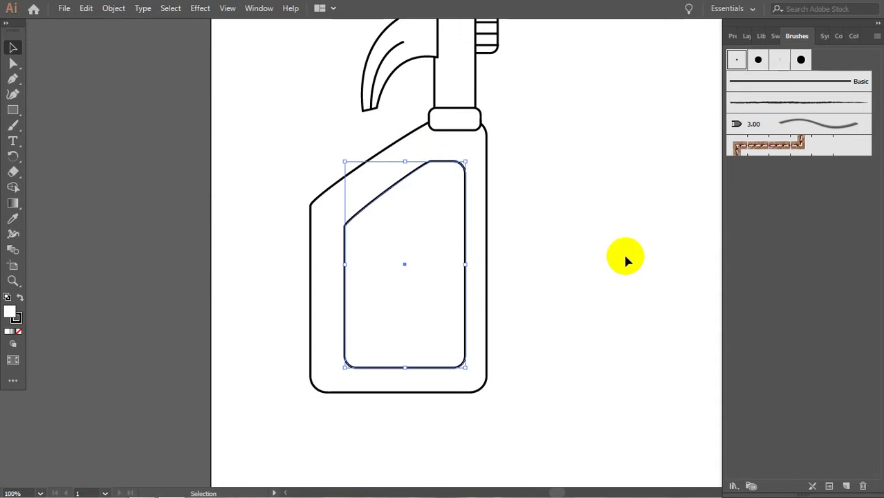
# Draw a slanted line across the inset panel and repeat it downward for five evenly spaced lines.
pyautogui.click(15, 79)
pyautogui.click(343, 238)
pyautogui.click(464, 196)
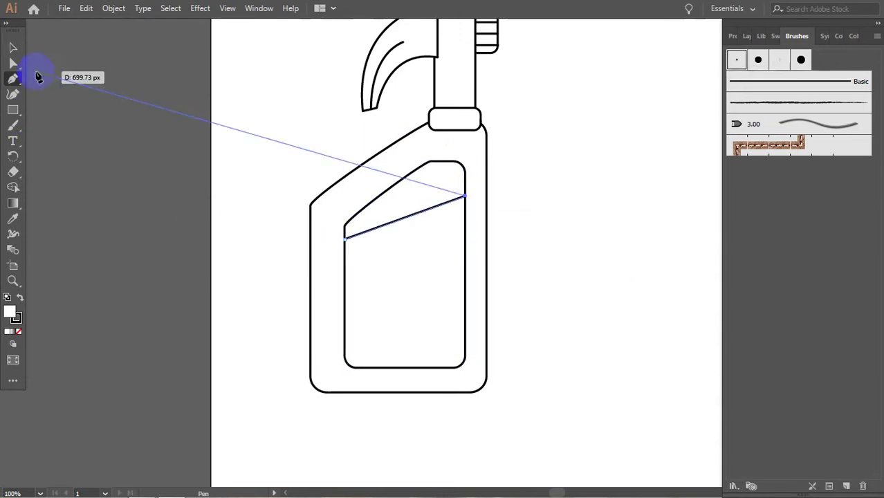
pyautogui.moveTo(389, 231); pyautogui.dragTo(390, 261)
pyautogui.hotkey('ctrl', 'd')
pyautogui.hotkey('ctrl', 'd')
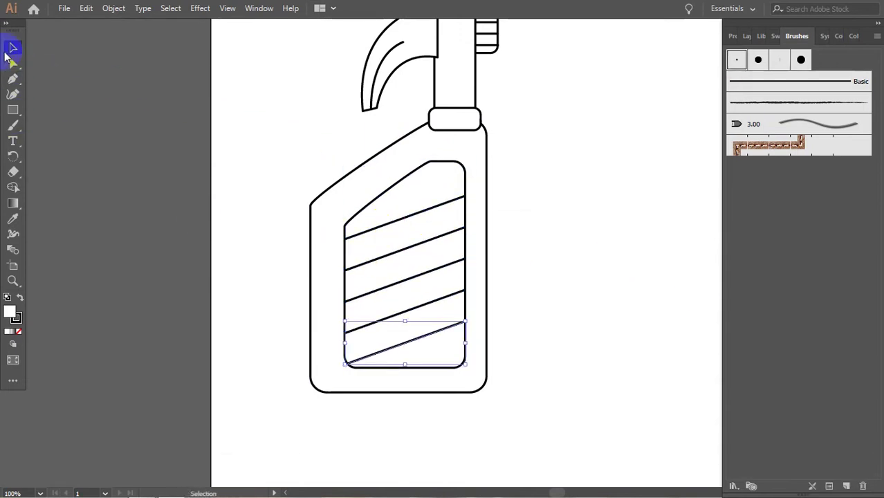
pyautogui.click(12, 63)
pyautogui.click(340, 361)
pyautogui.click(408, 454)
# Apply the thicker second round brush to the outlines of the whole spray bottle.
pyautogui.hotkey('ctrl', '-')
pyautogui.hotkey('ctrl', '-')
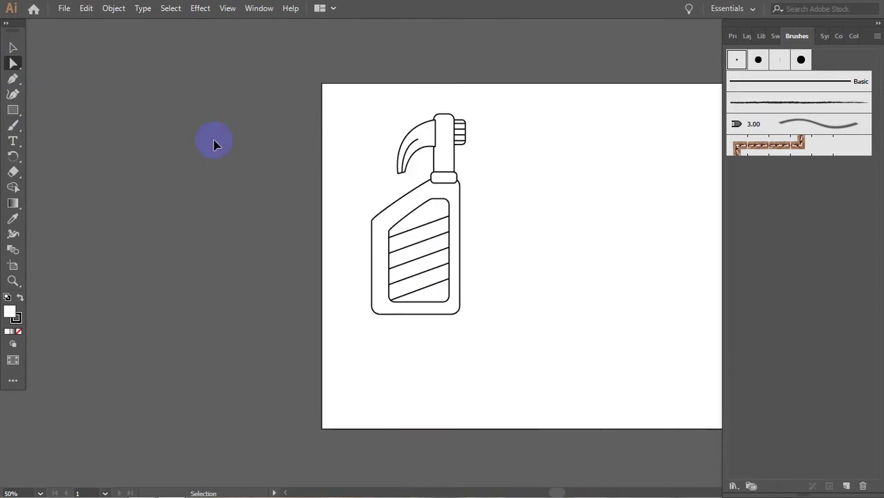
pyautogui.hotkey('ctrl', '-')
pyautogui.press('v')
pyautogui.moveTo(373, 142); pyautogui.dragTo(561, 367)
pyautogui.press('x')
pyautogui.press('F6')
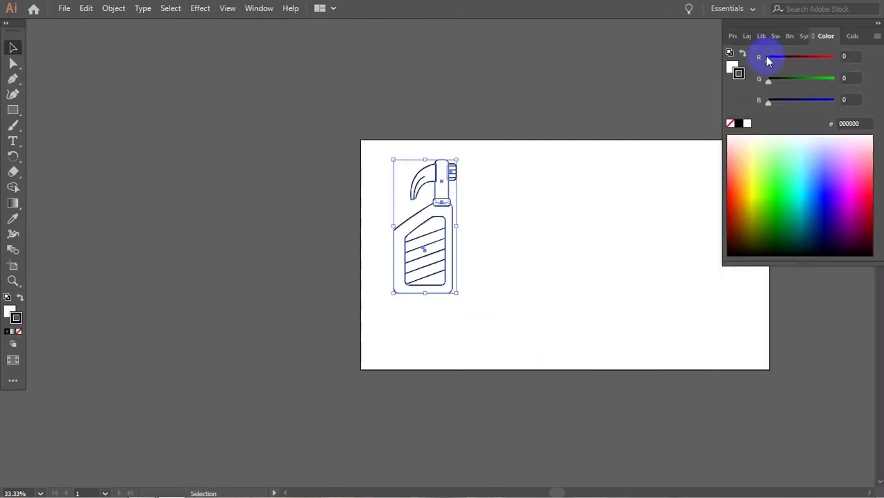
pyautogui.press('F5')
pyautogui.click(576, 118)
# Apply the smallest round brush to the horizontal lines inside the side block.
pyautogui.hotkey('ctrl', '1')
pyautogui.press('a')
pyautogui.scroll(3, 421, 220)
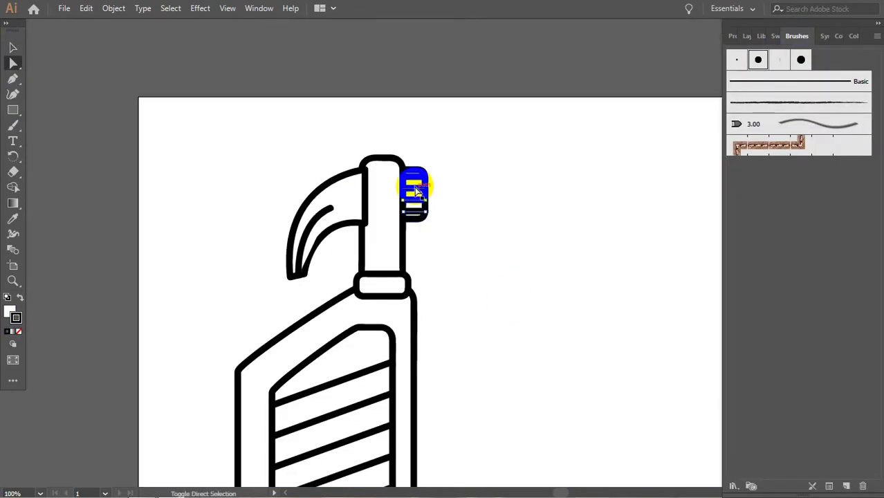
pyautogui.click(735, 62)
pyautogui.click(546, 55)
pyautogui.scroll(-5, 546, 55)
pyautogui.hotkey('ctrl', '-')
pyautogui.hotkey('ctrl', '-')
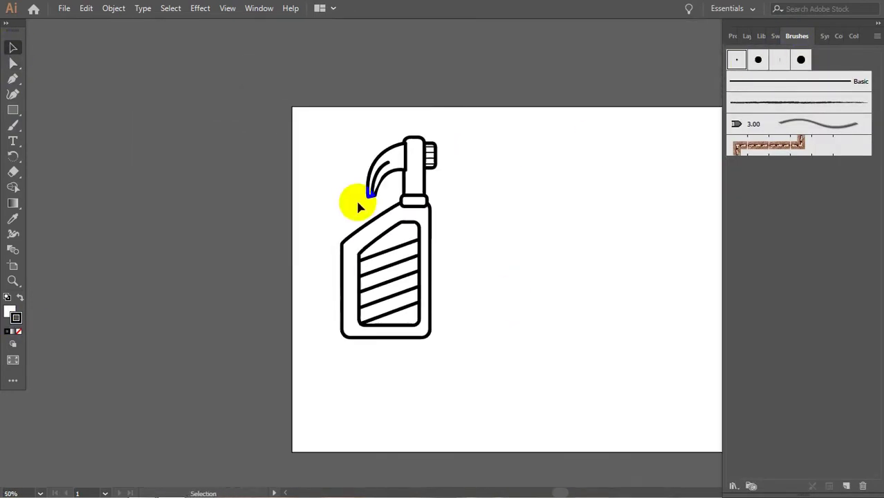
# Expand the appearance of all the paths that make up the spray bottle.
pyautogui.hotkey('ctrl', '+')
pyautogui.hotkey('ctrl', '+')
pyautogui.hotkey('ctrl', '+')
pyautogui.click(286, 138)
pyautogui.hotkey('ctrl', '-')
pyautogui.hotkey('ctrl', '-')
pyautogui.hotkey('ctrl', '-')
pyautogui.moveTo(325, 139); pyautogui.dragTo(534, 440)
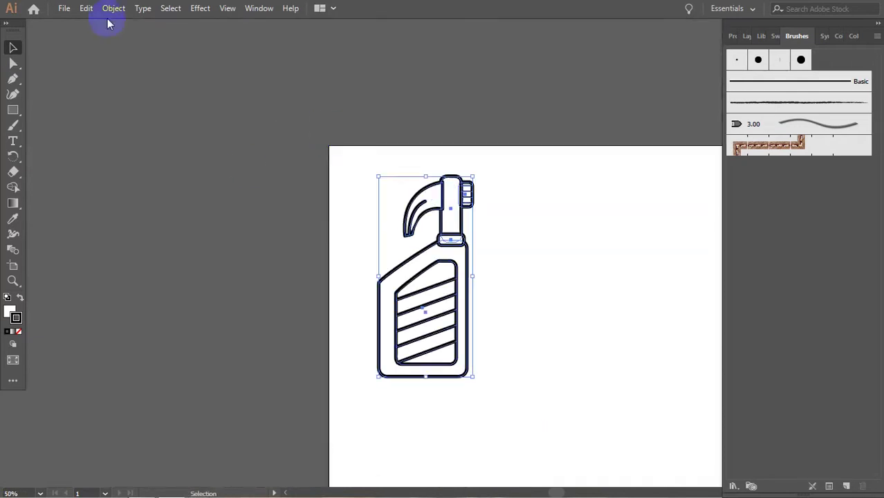
pyautogui.click(113, 9)
pyautogui.click(176, 184)
# Scale the spray bottle down to about half its size and place it near the artboard's upper-left corner.
pyautogui.click(452, 213)
pyautogui.click(265, 324)
pyautogui.moveTo(266, 325); pyautogui.dragTo(178, 143)
pyautogui.click(410, 236)
# Create a Projek folder inside the Ai folder and save the drawing there as an Adobe Illustrator file.
pyautogui.hotkey('ctrl', 's')
pyautogui.moveTo(178, 16); pyautogui.dragTo(323, 65)
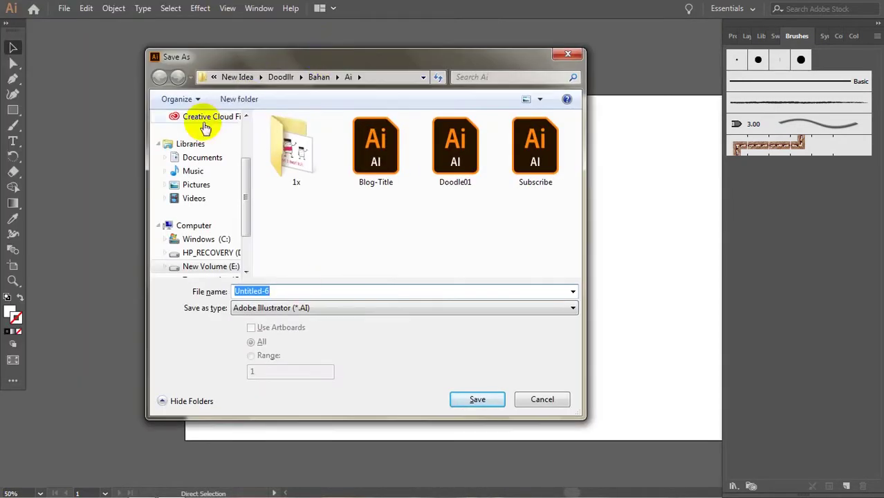
pyautogui.click(246, 100)
pyautogui.doubleClick(374, 132)
pyautogui.click(277, 292)
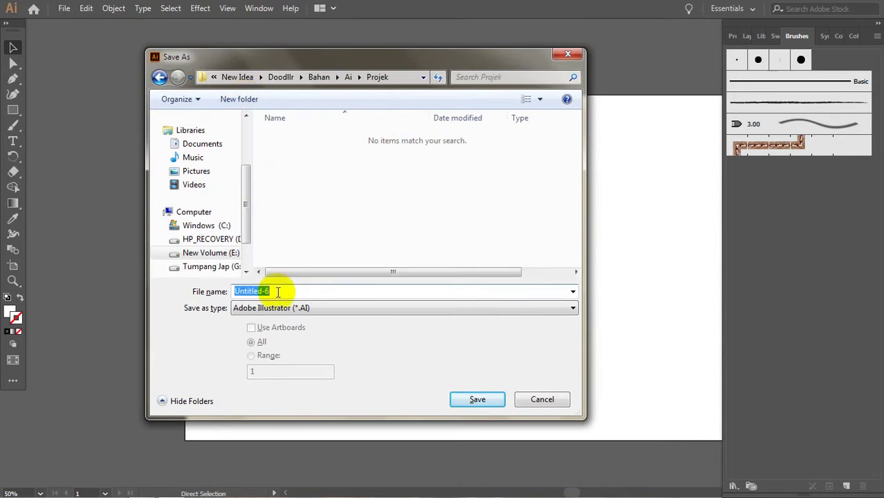
pyautogui.press('Return')
pyautogui.press('Return')
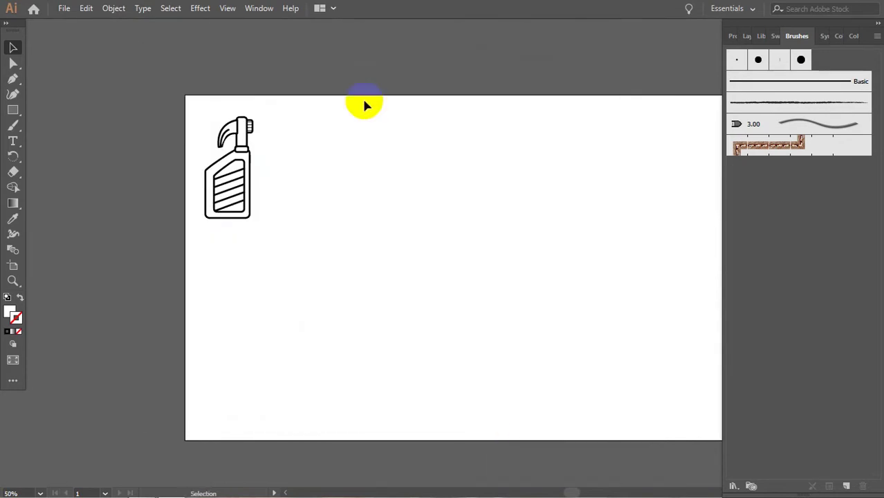
# Draw a tall, narrow rectangle right of the spray bottle with the second round brush and round its corners.
pyautogui.hotkey('ctrl', '1')
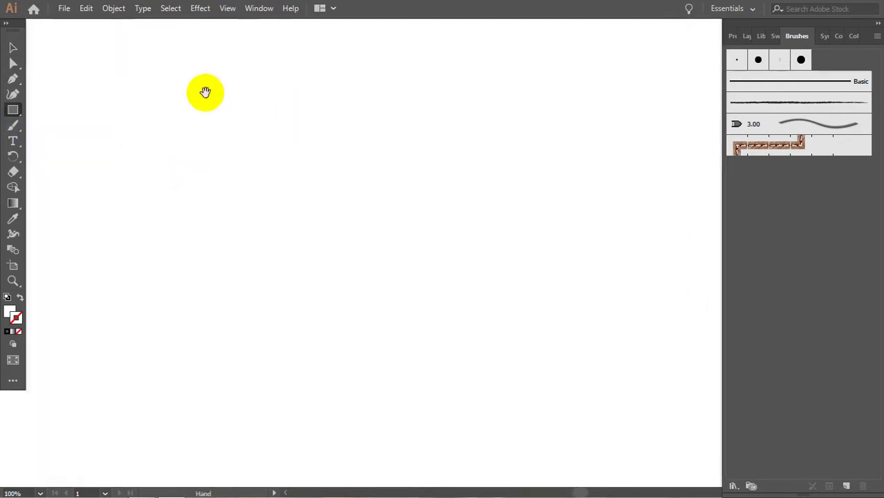
pyautogui.moveTo(395, 94); pyautogui.dragTo(416, 456)
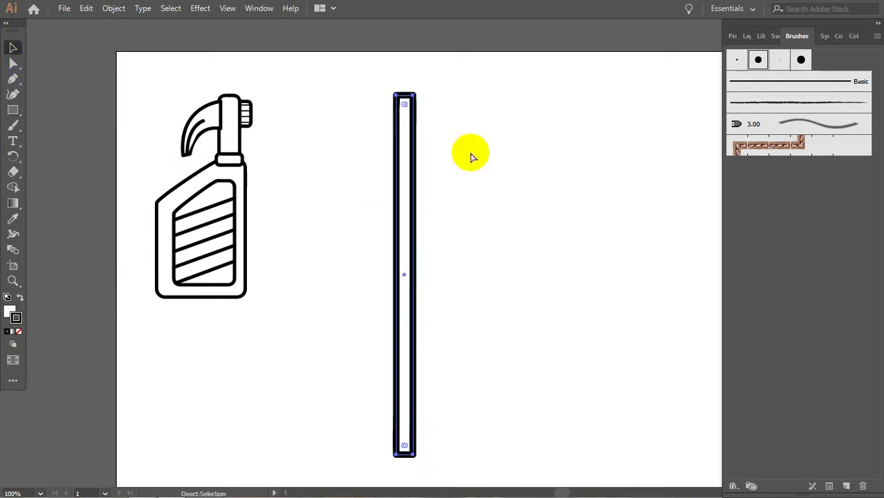
pyautogui.hotkey('ctrl', '=')
pyautogui.moveTo(399, 181); pyautogui.dragTo(408, 193)
pyautogui.click(552, 237)
pyautogui.hotkey('ctrl', '-')
pyautogui.hotkey('ctrl', '-')
pyautogui.hotkey('ctrl', '-')
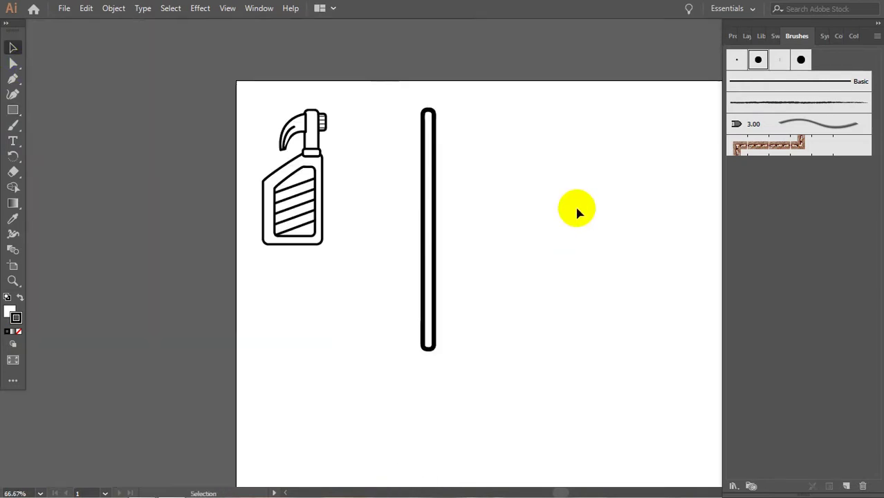
# Enlarge the tall rounded handle slightly so that it is wider and longer.
pyautogui.hotkey('ctrl', '=')
pyautogui.hotkey('ctrl', '=')
pyautogui.moveTo(426, 300); pyautogui.dragTo(442, 328)
pyautogui.click(497, 252)
pyautogui.hotkey('ctrl', '-')
pyautogui.hotkey('ctrl', '-')
pyautogui.scroll(-5, 530, 468)
# Draw a small flat ellipse around the handle's lower end, outline it with the second round brush and send it to the back.
pyautogui.moveTo(13, 109); pyautogui.dragTo(40, 124)
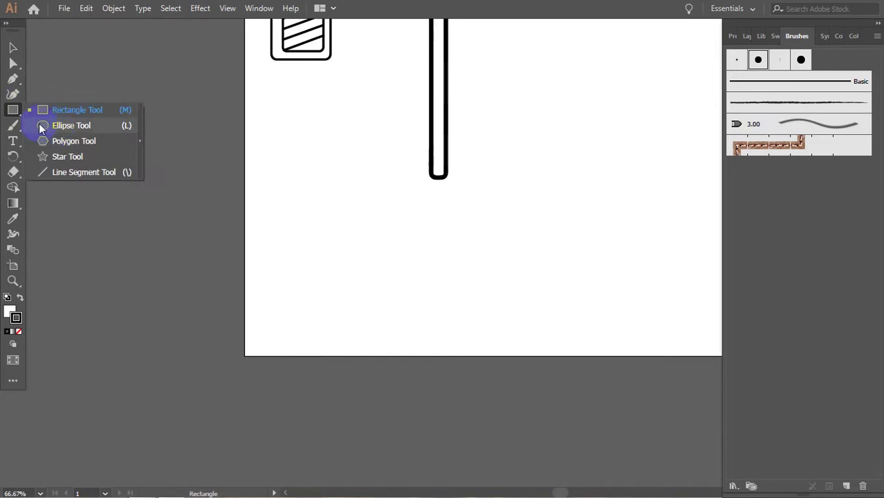
pyautogui.moveTo(418, 169); pyautogui.dragTo(460, 188)
pyautogui.click(757, 61)
pyautogui.rightClick(438, 181)
pyautogui.press('v')
pyautogui.click(566, 276)
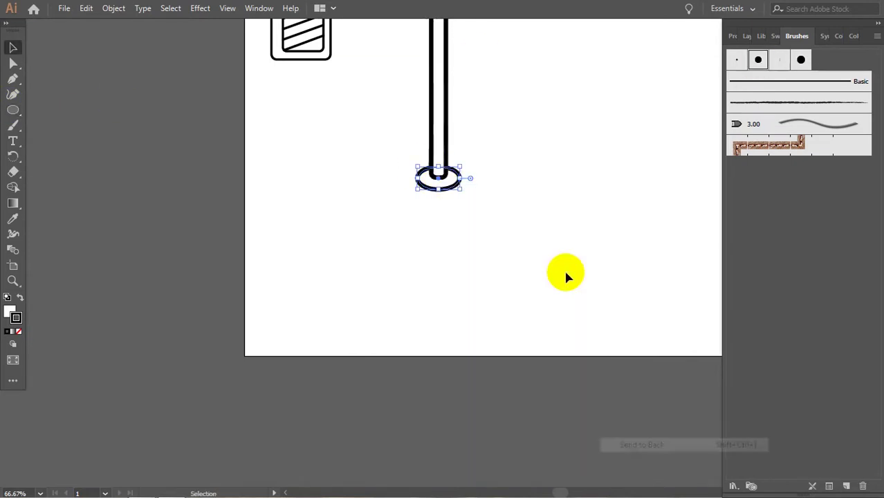
# Duplicate the ellipse in place, enlarge the copy into a surrounding ring and send it to the back.
pyautogui.click(442, 190)
pyautogui.rightClick(443, 192)
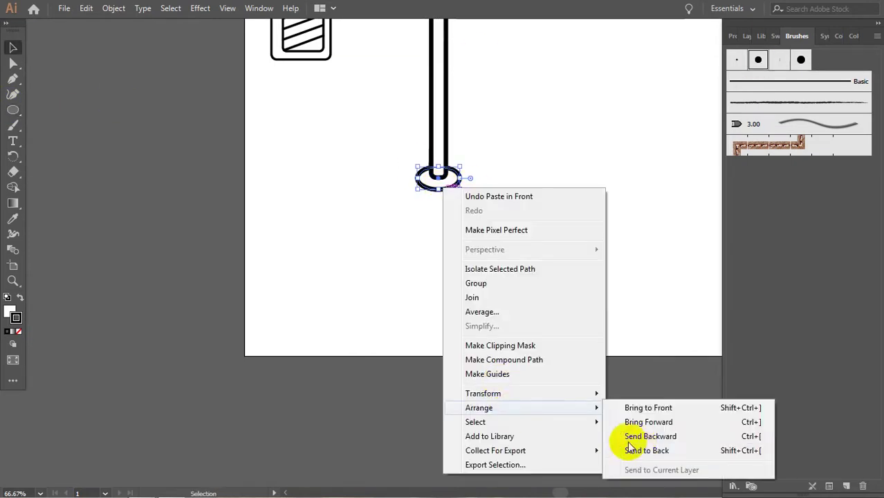
pyautogui.click(639, 432)
pyautogui.moveTo(459, 190); pyautogui.dragTo(478, 196)
pyautogui.rightClick(453, 186)
pyautogui.click(642, 446)
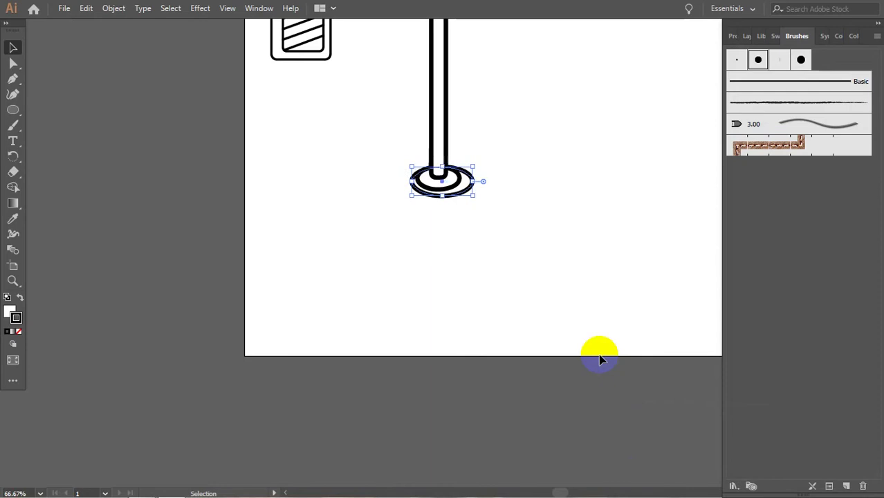
# Paint wavy, closed mop strands hanging all around the lower edge of the ellipse with the second round brush.
pyautogui.hotkey('ctrl', '+')
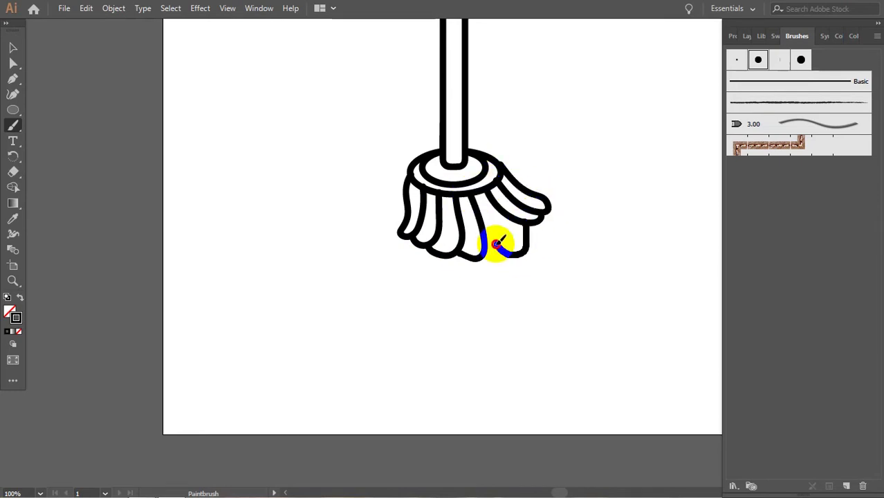
pyautogui.hotkey('ctrl', '-')
pyautogui.press('v')
# Expand the appearance of the entire mop, including its handle, ellipses and strands.
pyautogui.hotkey('ctrl', '-')
pyautogui.hotkey('ctrl', '-')
pyautogui.moveTo(412, 93); pyautogui.dragTo(535, 290)
pyautogui.click(113, 8)
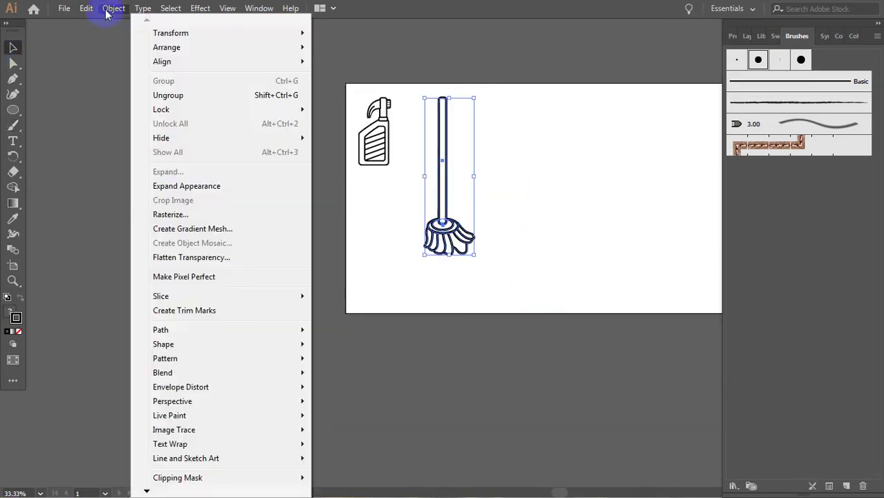
pyautogui.click(528, 215)
# Scale the mop down, tilt its handle clockwise and place it just right of and below the spray bottle.
pyautogui.click(518, 190)
pyautogui.moveTo(518, 189); pyautogui.dragTo(452, 287)
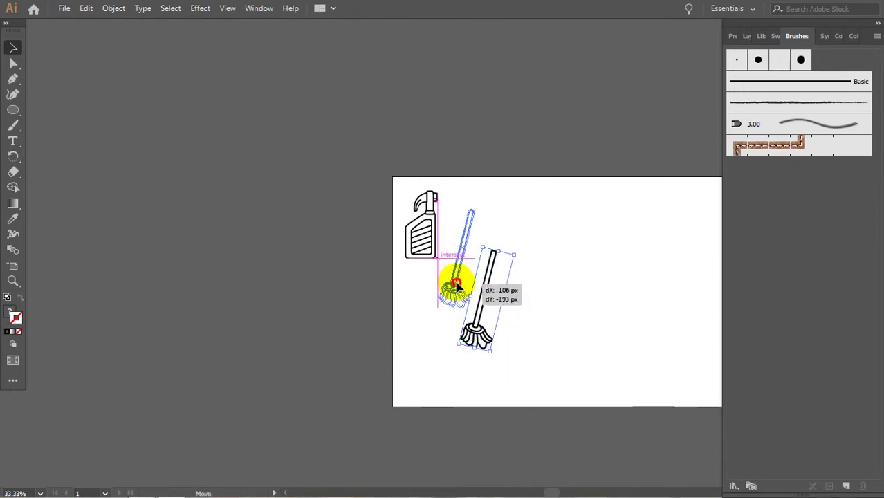
pyautogui.moveTo(592, 258); pyautogui.dragTo(494, 208)
# Draw a closed, slanted four-sided sponge top with the Pen tool right of the mop and outline it with the second round brush.
pyautogui.hotkey('ctrl', '+')
pyautogui.hotkey('ctrl', '+')
pyautogui.click(14, 78)
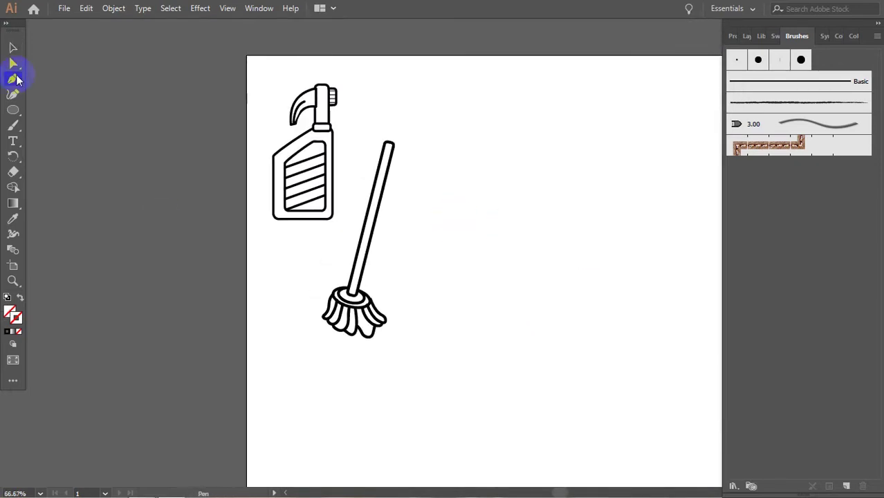
pyautogui.click(465, 118)
pyautogui.moveTo(499, 141); pyautogui.dragTo(536, 142)
pyautogui.click(556, 131)
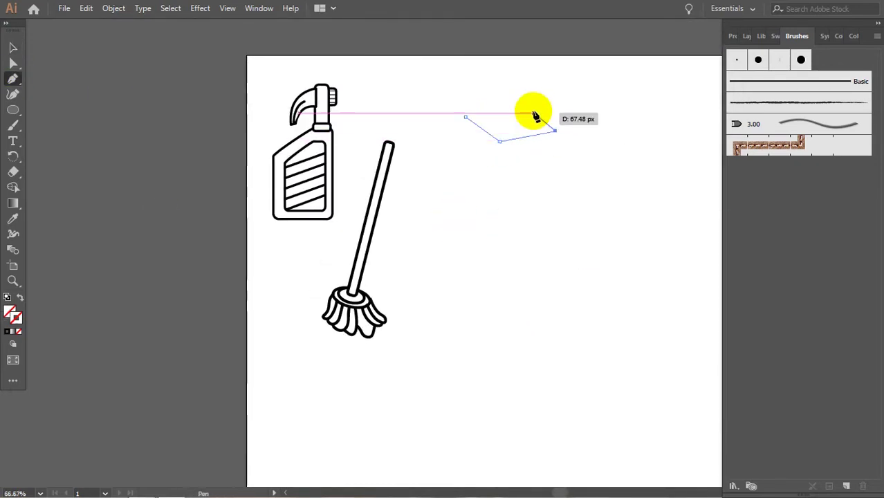
pyautogui.click(520, 107)
pyautogui.click(465, 117)
pyautogui.hotkey('ctrl', 'shift', 'a')
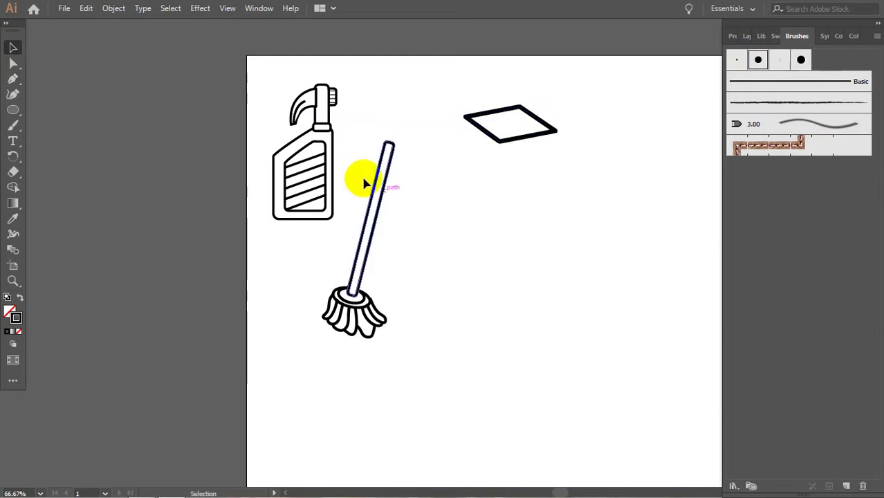
# Draw the sponge's upper left side face below the top face and outline it with the second round brush.
pyautogui.hotkey('ctrl', '+')
pyautogui.moveTo(410, 130); pyautogui.dragTo(405, 155)
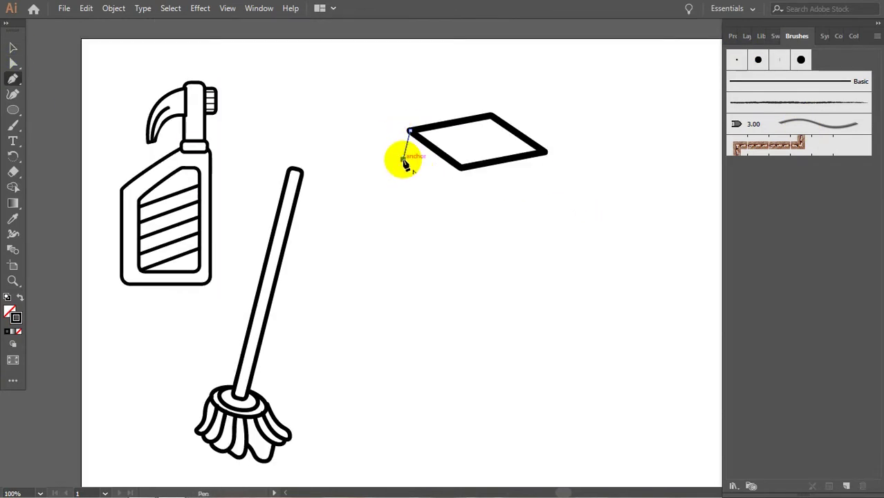
pyautogui.click(403, 160)
pyautogui.click(451, 198)
pyautogui.click(460, 168)
pyautogui.press('v')
pyautogui.click(758, 60)
pyautogui.click(320, 104)
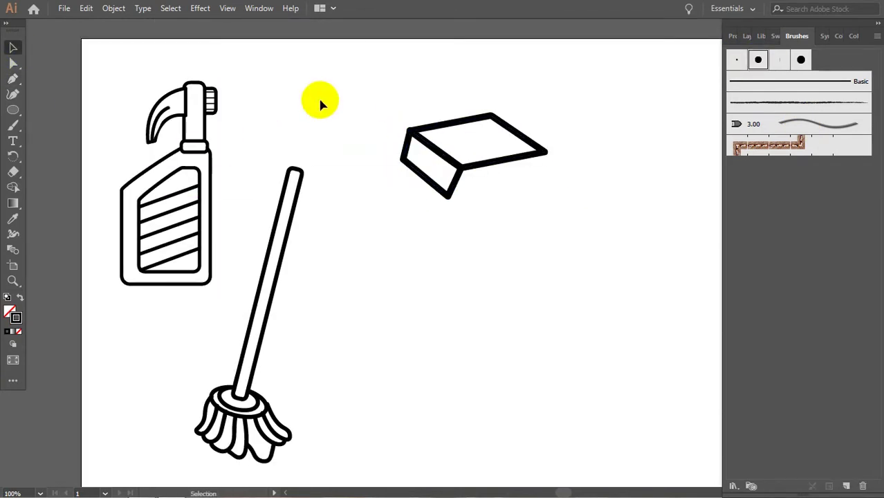
# Draw the sponge's upper right side face below the top face and outline it with the second round brush.
pyautogui.press('p')
pyautogui.click(451, 197)
pyautogui.click(535, 182)
pyautogui.click(546, 151)
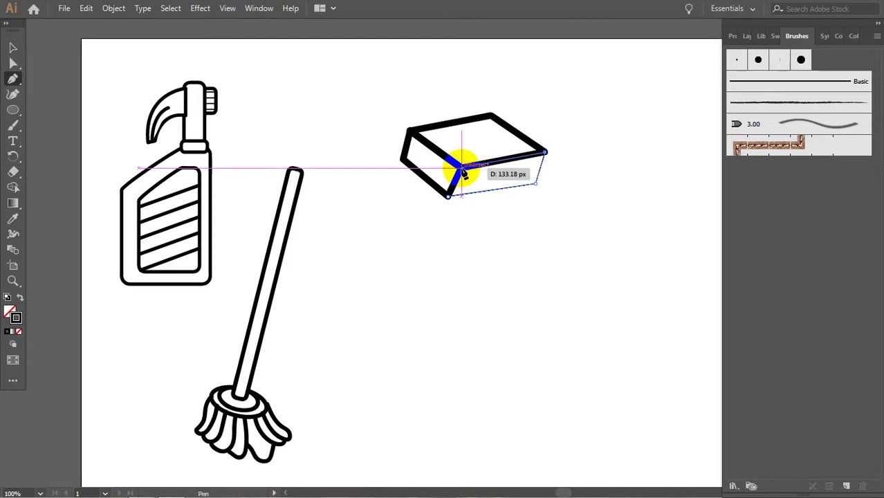
pyautogui.click(460, 168)
pyautogui.press('v')
pyautogui.click(758, 59)
pyautogui.click(258, 75)
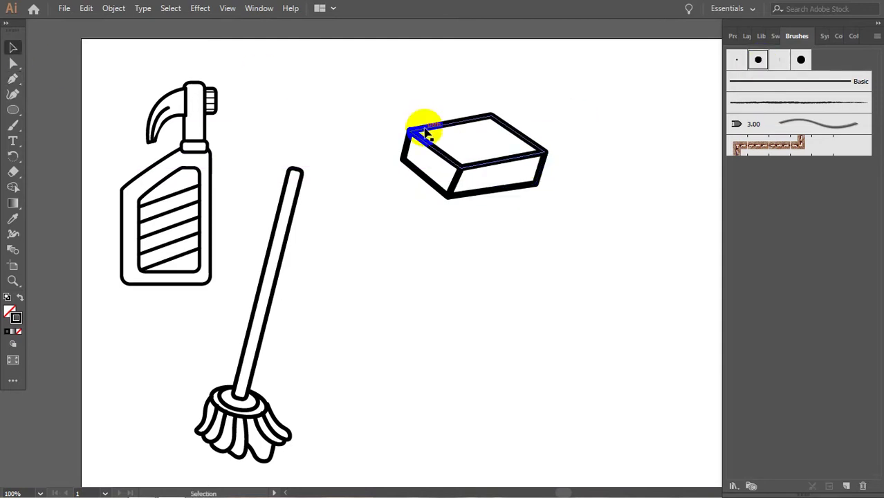
# Add a second, lower face beneath the sponge's left side and outline it with the second round brush.
pyautogui.click(395, 192)
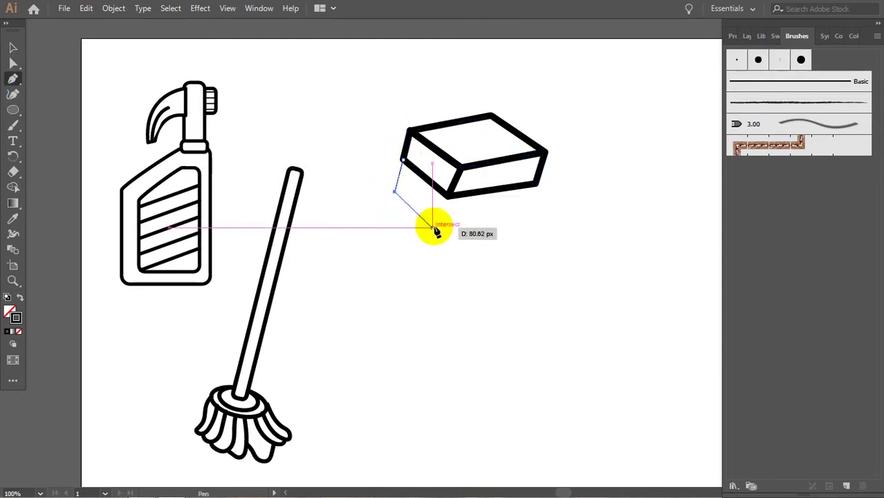
pyautogui.click(431, 228)
pyautogui.click(447, 193)
pyautogui.click(402, 161)
pyautogui.click(758, 60)
pyautogui.click(13, 49)
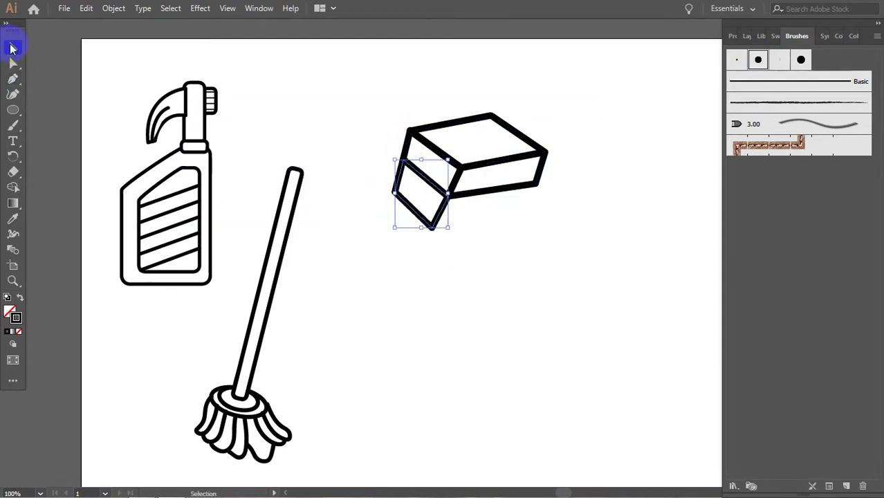
# Add a second, lower face beneath the sponge's right side and outline it with the second round brush.
pyautogui.click(536, 184)
pyautogui.click(526, 224)
pyautogui.click(432, 228)
pyautogui.click(448, 196)
pyautogui.click(536, 183)
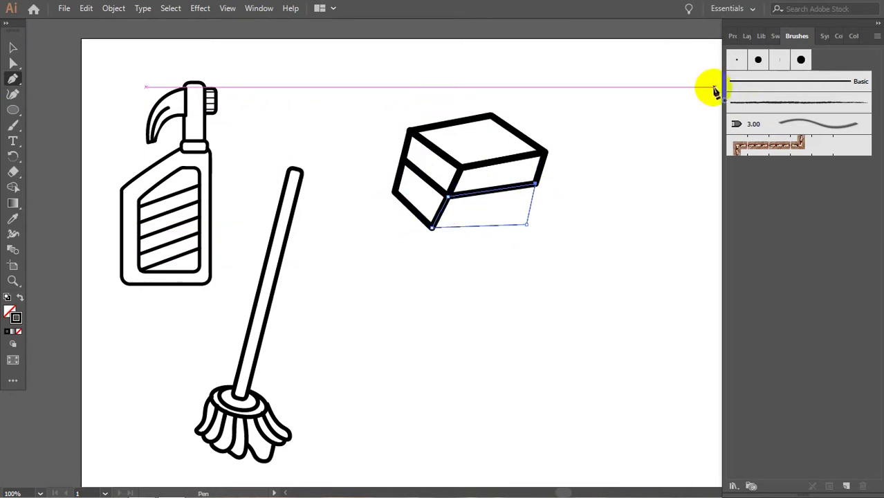
pyautogui.click(13, 49)
pyautogui.click(468, 193)
# Raise the sponge's lower right corner and shift its lowest front corner by about 7 px right and 5 px down.
pyautogui.press('a')
pyautogui.moveTo(525, 224)
pyautogui.mouseDown()
pyautogui.moveTo(520, 228)
pyautogui.moveTo(530, 209)
pyautogui.mouseUp()
pyautogui.moveTo(431, 229); pyautogui.dragTo(437, 233)
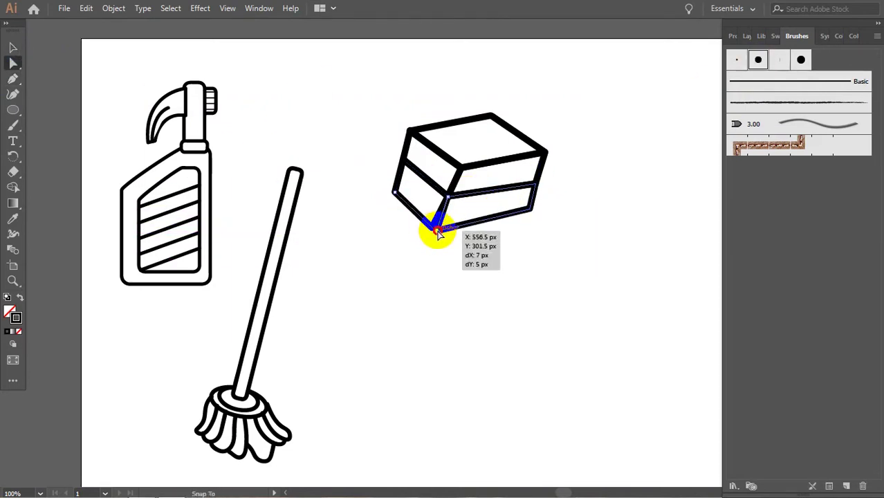
# Paint short texture dashes over the sponge's top and upper side faces with the smallest round brush.
pyautogui.scroll(3, 139, 108)
pyautogui.press('b')
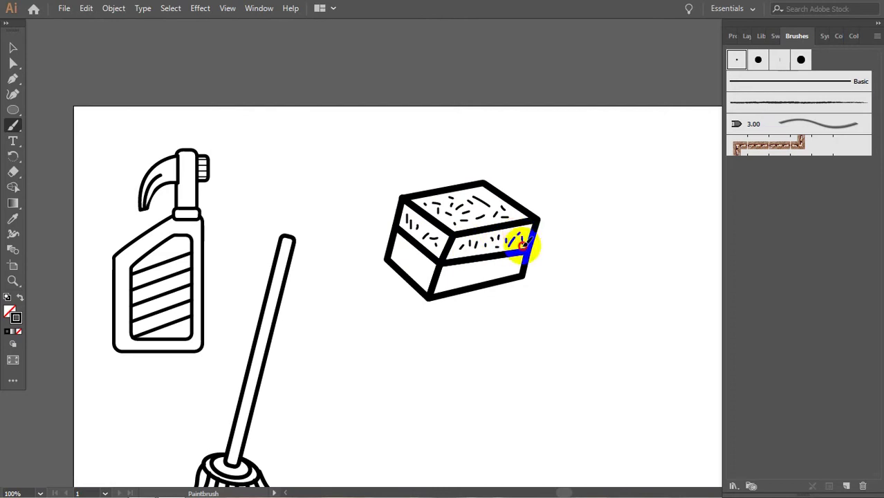
pyautogui.click(14, 49)
# Expand the sponge's appearance, then shrink it and place it above the mop handle beside the spray bottle.
pyautogui.click(408, 221)
pyautogui.click(113, 8)
pyautogui.click(187, 183)
pyautogui.moveTo(539, 300)
pyautogui.mouseDown()
pyautogui.moveTo(455, 235)
pyautogui.moveTo(329, 181)
pyautogui.mouseUp()
pyautogui.moveTo(289, 211); pyautogui.dragTo(335, 188)
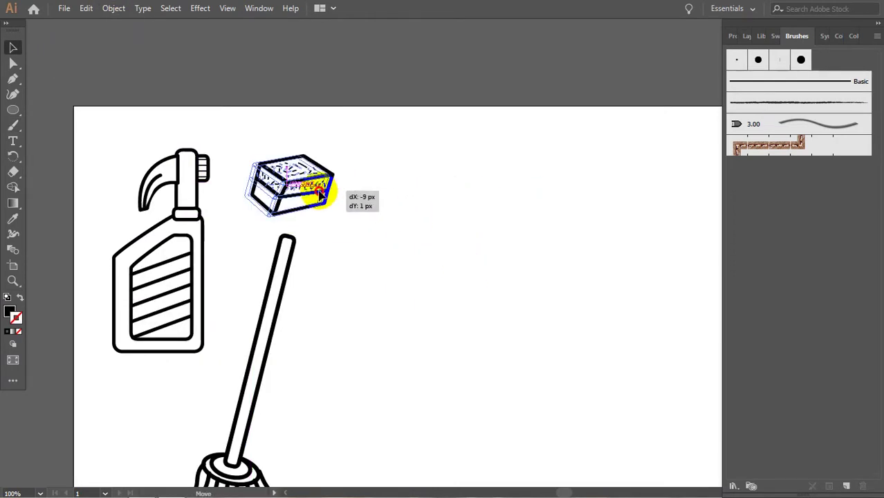
# Draw a wide, flat rectangle with rounded corners, a white fill and a black outline right of the mop.
pyautogui.moveTo(556, 326); pyautogui.dragTo(548, 217)
pyautogui.moveTo(13, 110); pyautogui.dragTo(62, 108)
pyautogui.moveTo(371, 171); pyautogui.dragTo(574, 212)
pyautogui.hotkey('shift', 'x')
# Draw a narrow upright bristle with rounded ends behind the bar's left end, outlined with the smallest round brush, and the bar with the second one.
pyautogui.moveTo(387, 183)
pyautogui.mouseDown()
pyautogui.moveTo(415, 191)
pyautogui.moveTo(403, 315)
pyautogui.moveTo(404, 297)
pyautogui.mouseUp()
pyautogui.keyDown('ctrl'); pyautogui.click(448, 105); pyautogui.keyUp('ctrl')
pyautogui.hotkey('ctrl', '+')
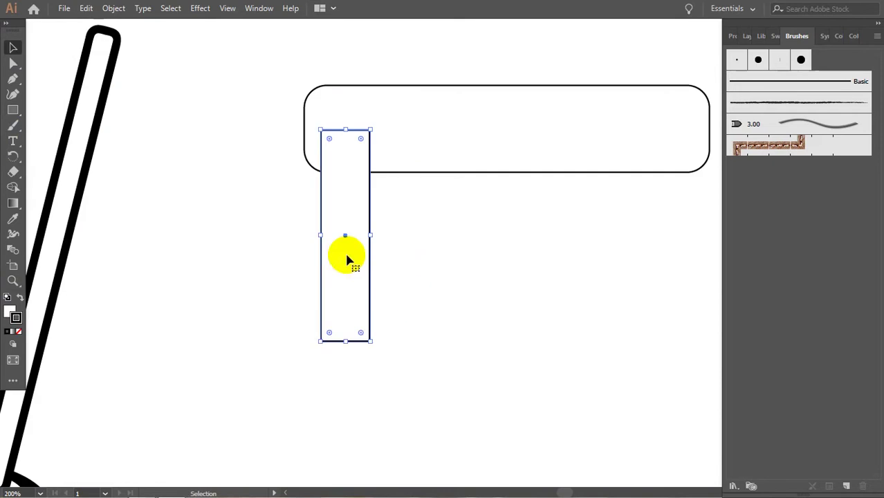
pyautogui.rightClick(363, 233)
pyautogui.click(562, 347)
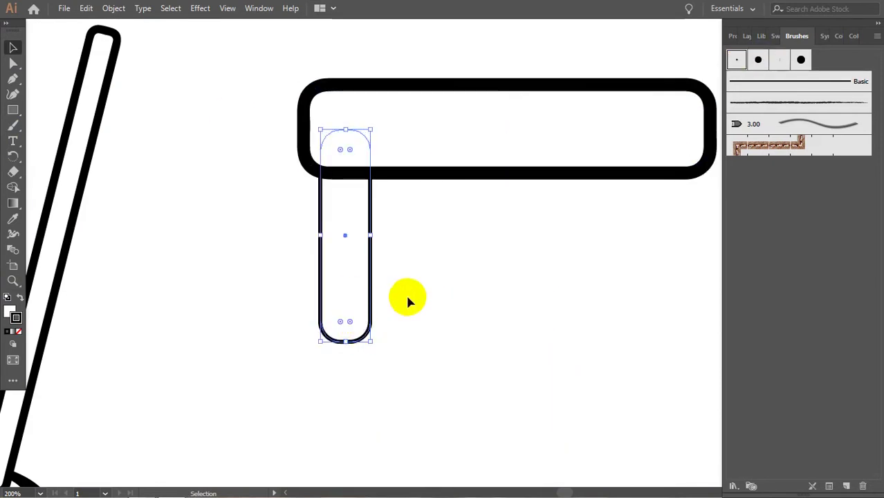
# Copy the bristle to the right and repeat the copy to make nine evenly spaced bristles along the bar.
pyautogui.moveTo(368, 299); pyautogui.dragTo(409, 298)
pyautogui.hotkey('ctrl', 'd')
pyautogui.hotkey('ctrl', 'd')
pyautogui.hotkey('ctrl', 'd')
pyautogui.hotkey('ctrl', 'd')
pyautogui.hotkey('ctrl', 'd')
pyautogui.hotkey('ctrl', 'd')
pyautogui.hotkey('ctrl', 'd')
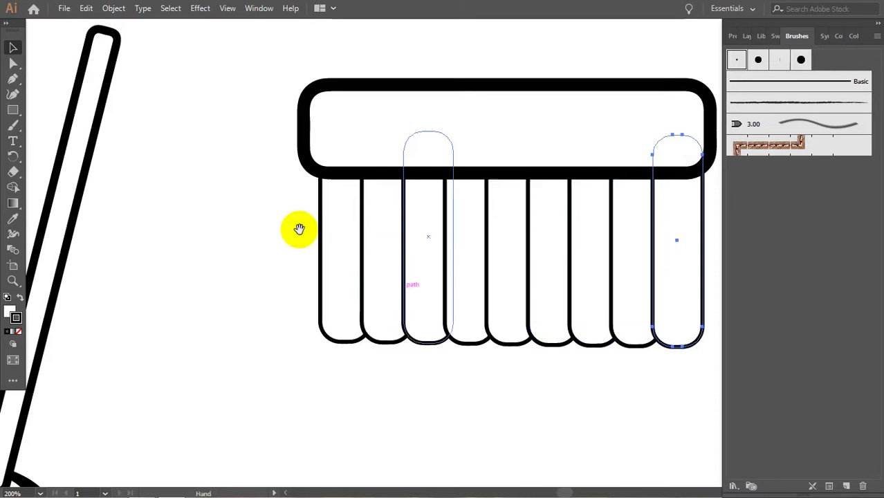
# Shorten all nine bristles slightly and move them up and a little to the left under the bar.
pyautogui.moveTo(299, 228); pyautogui.dragTo(257, 224)
pyautogui.hotkey('ctrl', '-')
pyautogui.moveTo(654, 352); pyautogui.dragTo(265, 150)
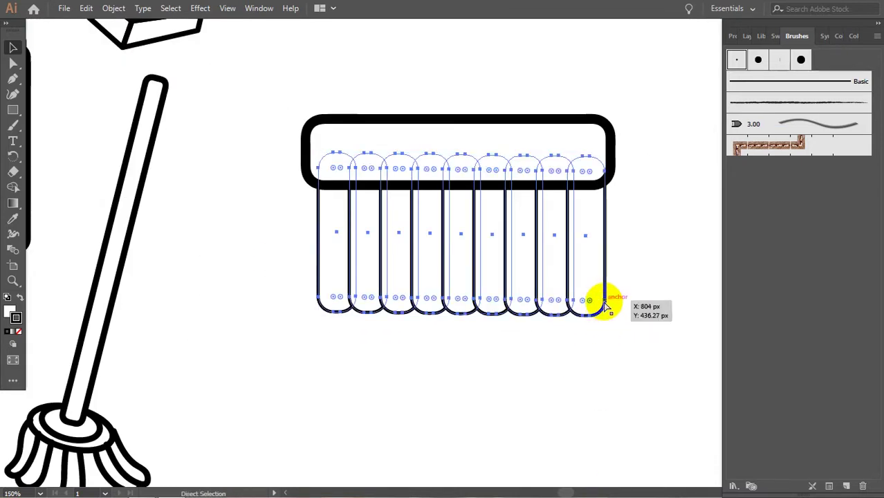
pyautogui.press('v')
pyautogui.moveTo(603, 315); pyautogui.dragTo(600, 301)
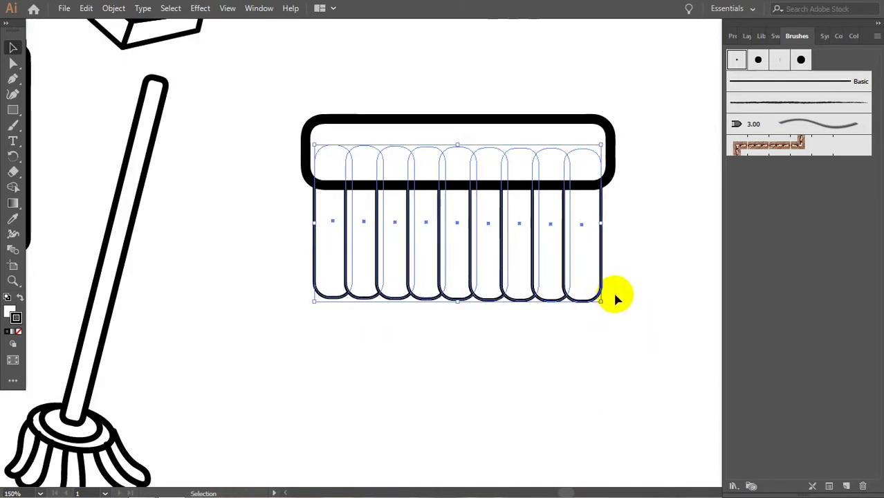
pyautogui.click(617, 280)
# Reduce the corner rounding of the wide bar above the bristles.
pyautogui.press('a')
pyautogui.click(329, 170)
pyautogui.moveTo(329, 169); pyautogui.dragTo(313, 183)
pyautogui.moveTo(325, 133); pyautogui.dragTo(326, 134)
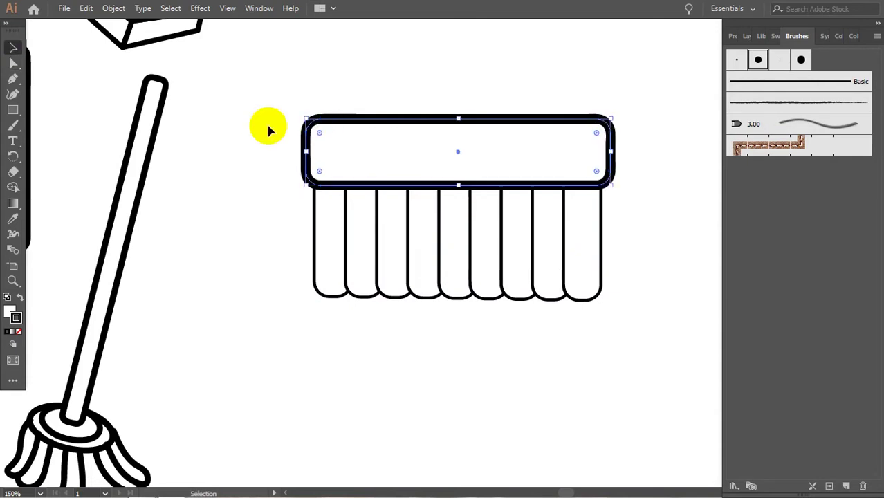
pyautogui.click(242, 114)
# Paint short vertical strokes and dots inside the nine bristles with the smallest round brush.
pyautogui.click(13, 126)
pyautogui.moveTo(326, 206); pyautogui.dragTo(329, 220)
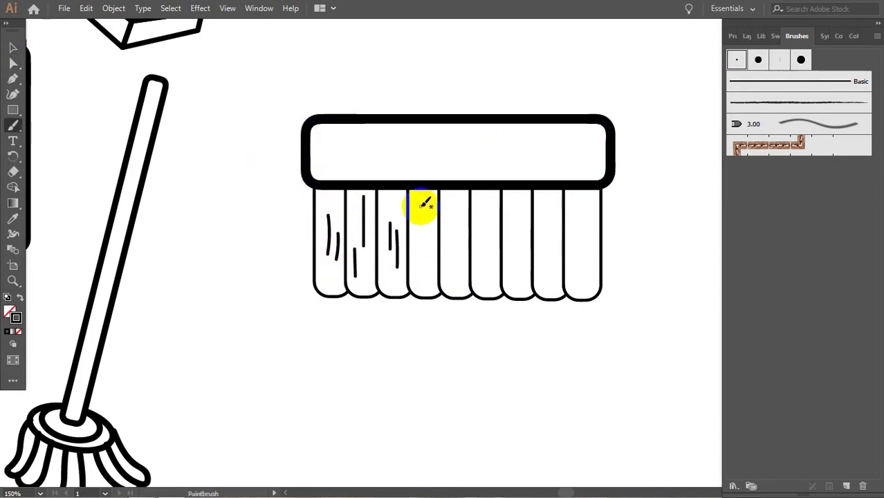
pyautogui.moveTo(448, 210); pyautogui.dragTo(451, 252)
pyautogui.moveTo(457, 230); pyautogui.dragTo(457, 272)
pyautogui.moveTo(499, 230); pyautogui.dragTo(500, 248)
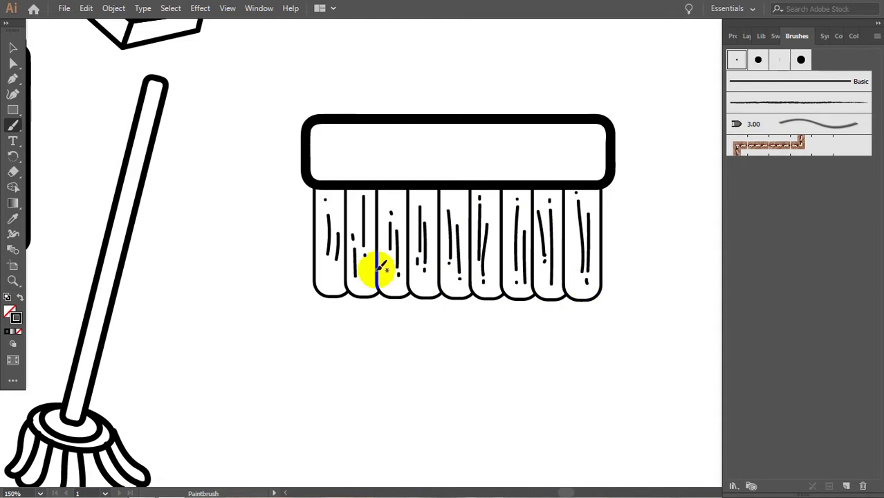
# Draw a short vertical line near the left end of the brush's bar and duplicate it just beside the first.
pyautogui.click(8, 78)
pyautogui.moveTo(324, 184); pyautogui.dragTo(325, 159)
pyautogui.press('v')
pyautogui.click(331, 172)
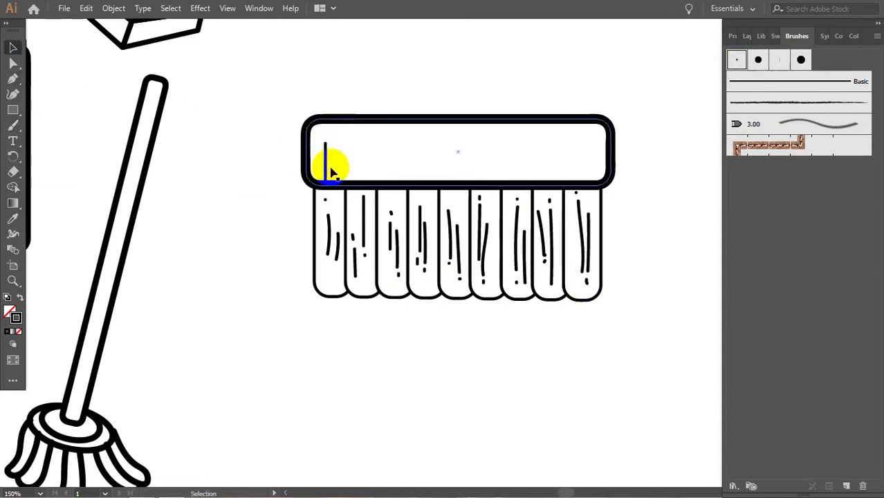
# Copy the pair of short vertical lines to the middle and the right end of the bar.
pyautogui.click(435, 122)
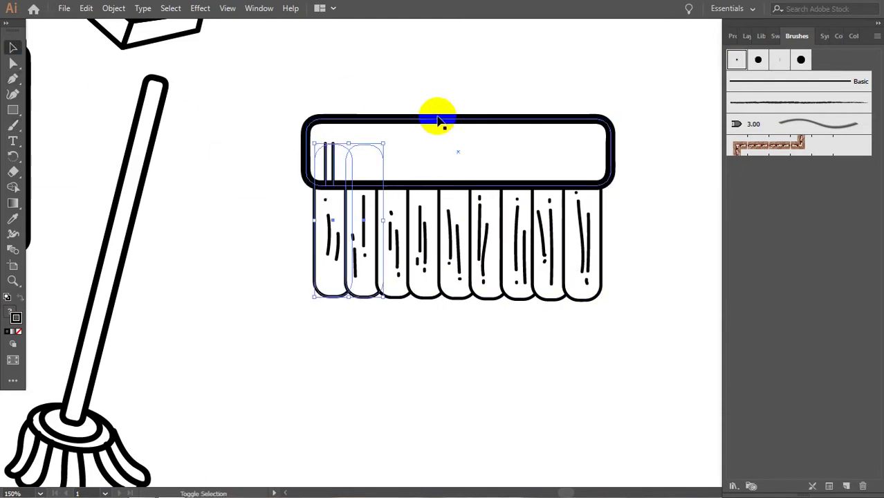
pyautogui.click(355, 167)
pyautogui.click(334, 162)
pyautogui.moveTo(334, 161); pyautogui.dragTo(468, 162)
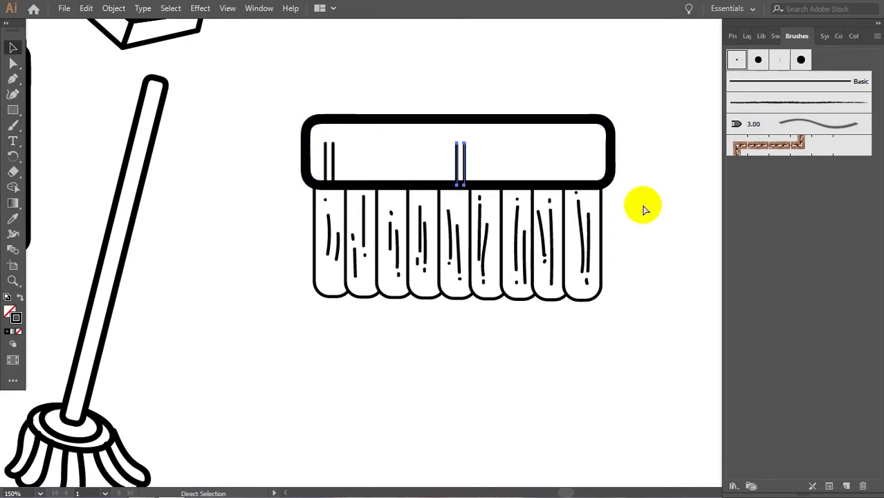
pyautogui.hotkey('ctrl', 'd')
# Draw the outer curve of the brush's handle with the Pen tool, sweeping from the bar's upper left corner to a tip above its right part.
pyautogui.click(410, 75)
pyautogui.press('h')
pyautogui.moveTo(410, 75); pyautogui.dragTo(487, 229)
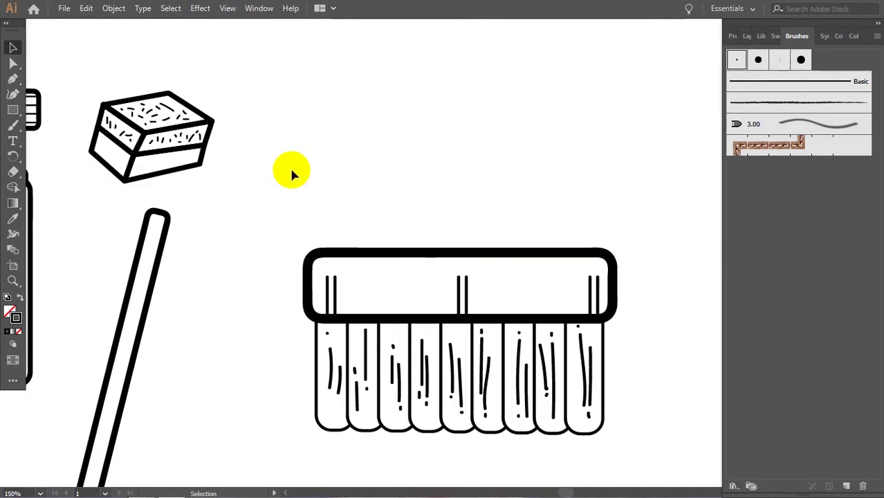
pyautogui.click(313, 254)
pyautogui.moveTo(343, 109); pyautogui.dragTo(476, 83)
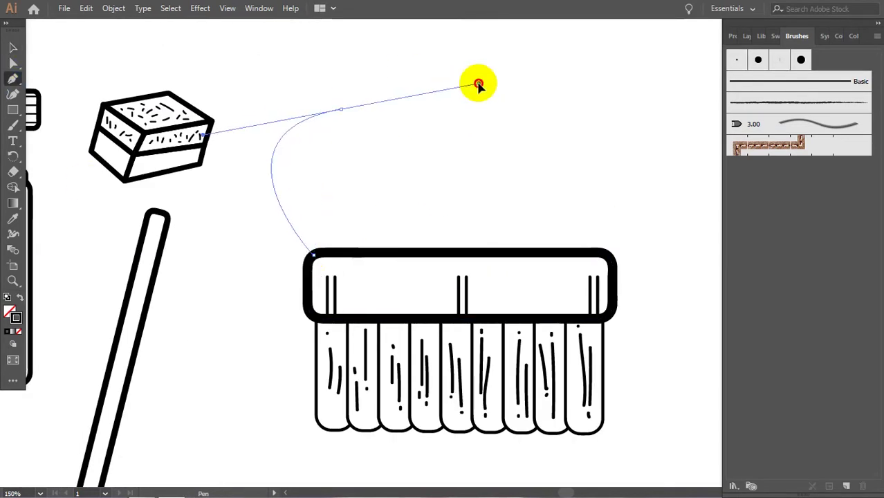
pyautogui.hotkey('ctrl', 'z')
pyautogui.moveTo(297, 157)
pyautogui.mouseDown()
pyautogui.moveTo(355, 103)
pyautogui.moveTo(292, 152)
pyautogui.mouseUp()
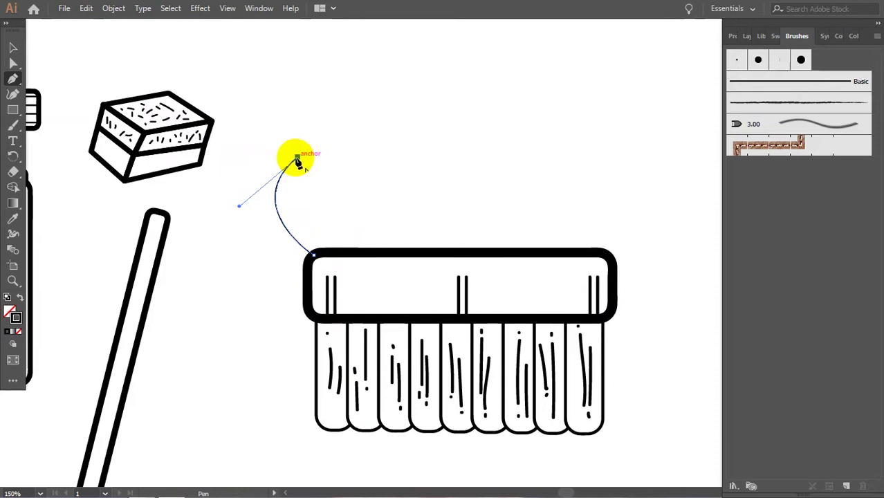
pyautogui.moveTo(553, 109); pyautogui.dragTo(734, 122)
pyautogui.moveTo(553, 111); pyautogui.dragTo(554, 112)
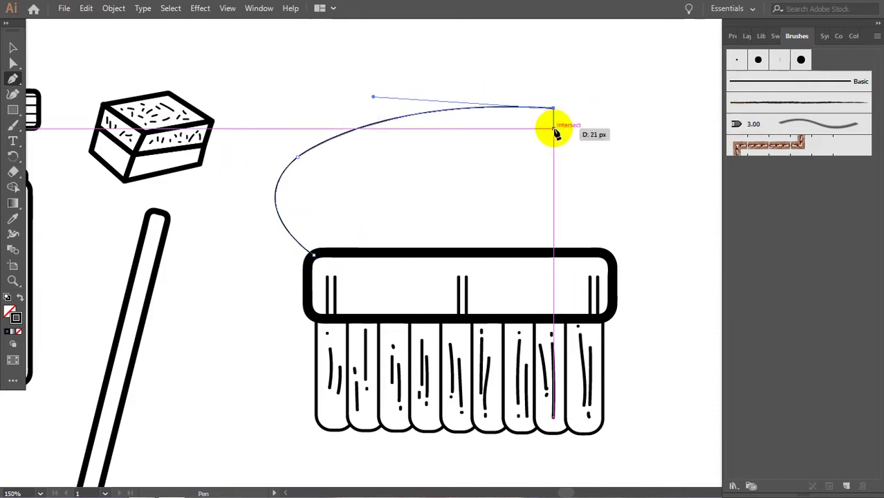
# Close the handle with a blunt tip and an inner curve down to the middle of the bar, and apply the second round brush.
pyautogui.click(555, 128)
pyautogui.moveTo(365, 207); pyautogui.dragTo(452, 198)
pyautogui.moveTo(477, 253); pyautogui.dragTo(481, 334)
pyautogui.click(476, 253)
pyautogui.click(309, 250)
pyautogui.press('v')
pyautogui.click(758, 60)
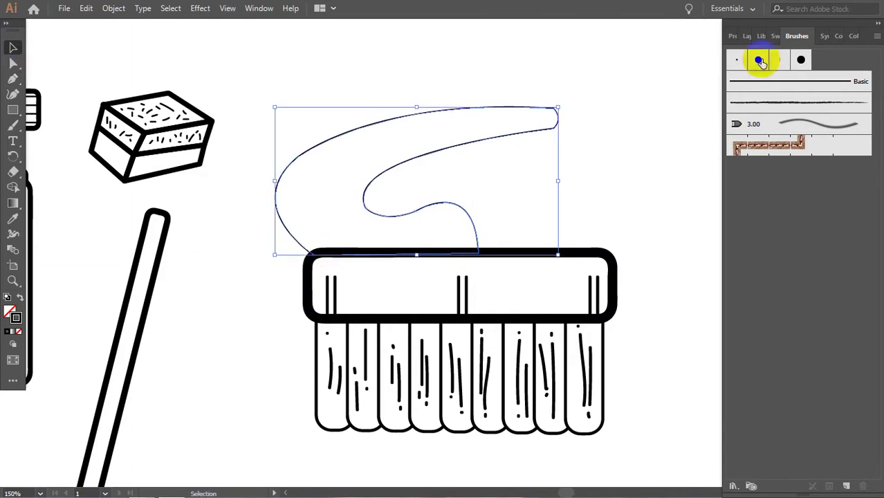
# Select the whole bristle brush and scale it down beside the mop handle.
pyautogui.hotkey('ctrl', '-')
pyautogui.hotkey('ctrl', '-')
pyautogui.hotkey('ctrl', '-')
pyautogui.hotkey('ctrl', '+')
pyautogui.hotkey('ctrl', '+')
pyautogui.click(473, 247)
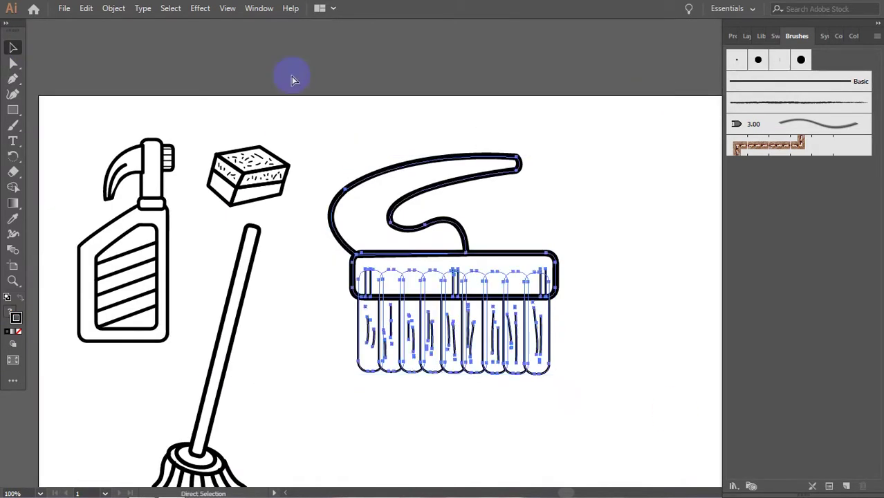
pyautogui.moveTo(558, 153)
pyautogui.mouseDown()
pyautogui.moveTo(474, 247)
pyautogui.moveTo(391, 266)
pyautogui.mouseUp()
pyautogui.click(482, 133)
# Draw a wide rectangle on the empty area beside the bristle brush and round its corners to form a jar lid.
pyautogui.scroll(-3, 481, 133)
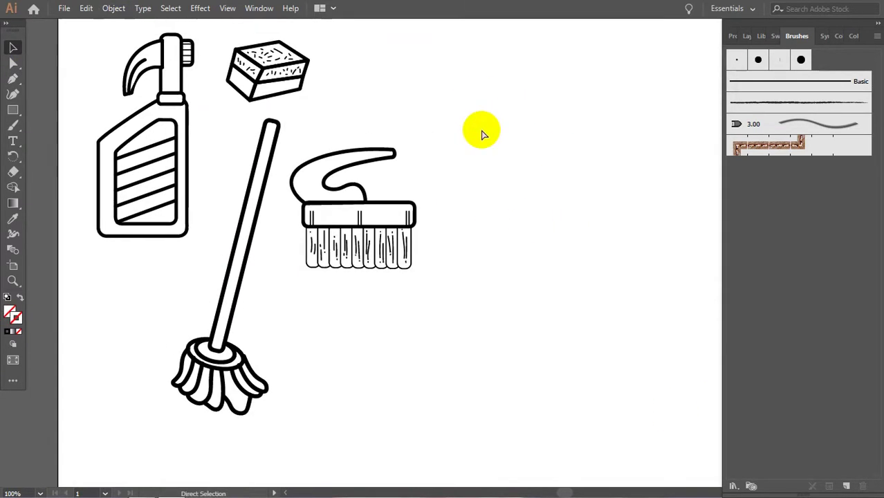
pyautogui.moveTo(476, 226); pyautogui.dragTo(401, 336)
pyautogui.click(13, 110)
pyautogui.moveTo(429, 136); pyautogui.dragTo(536, 168)
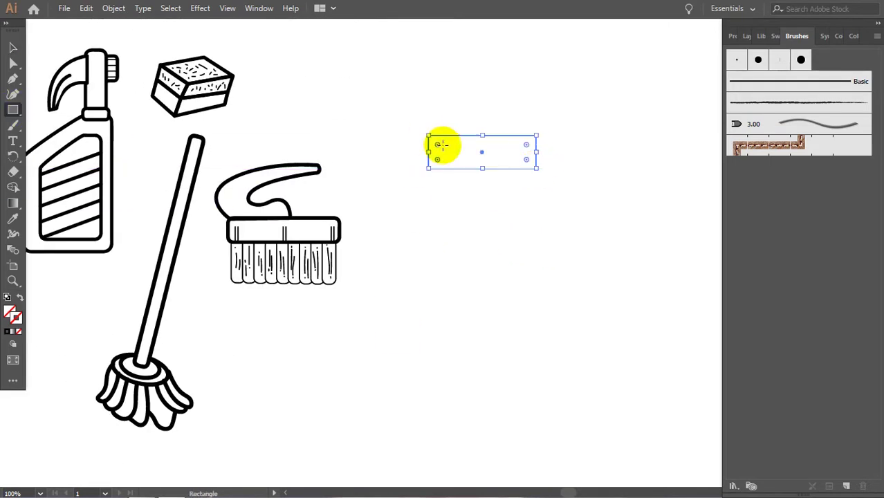
pyautogui.click(439, 146)
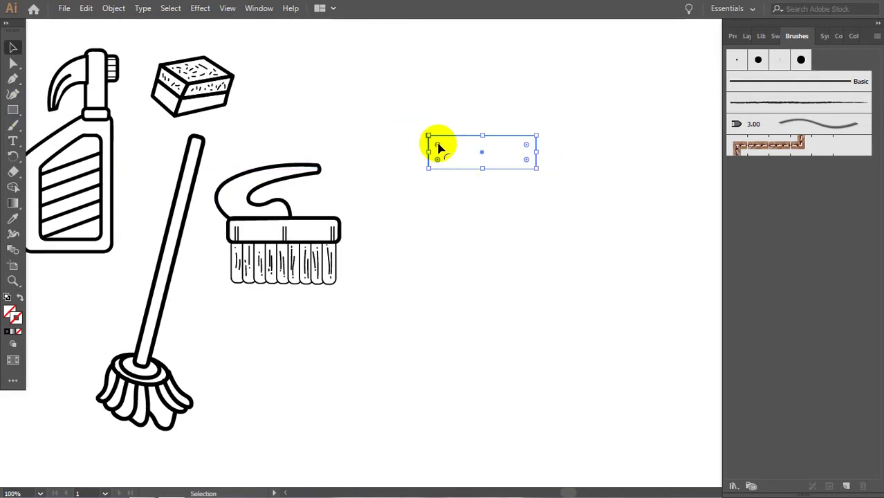
pyautogui.moveTo(442, 148); pyautogui.dragTo(444, 150)
pyautogui.click(771, 229)
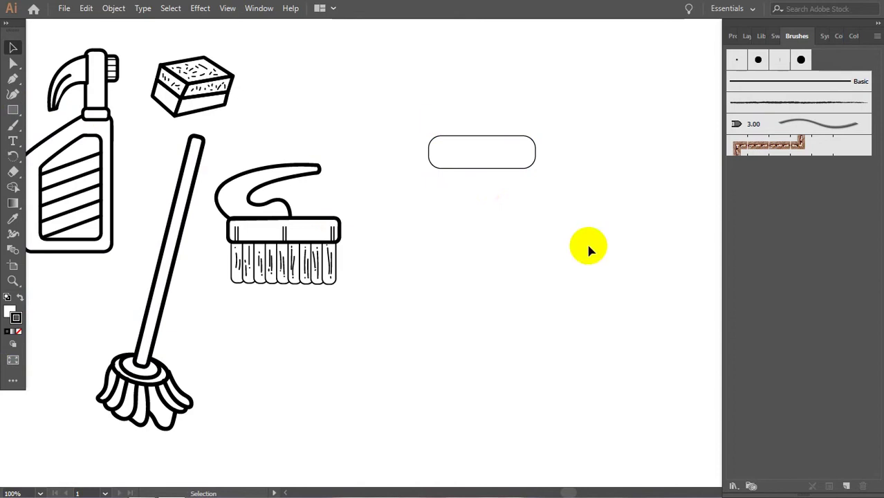
# Draw the left half of the jar's outline below the lid, with a narrow neck, bulging side and flat bottom.
pyautogui.click(439, 163)
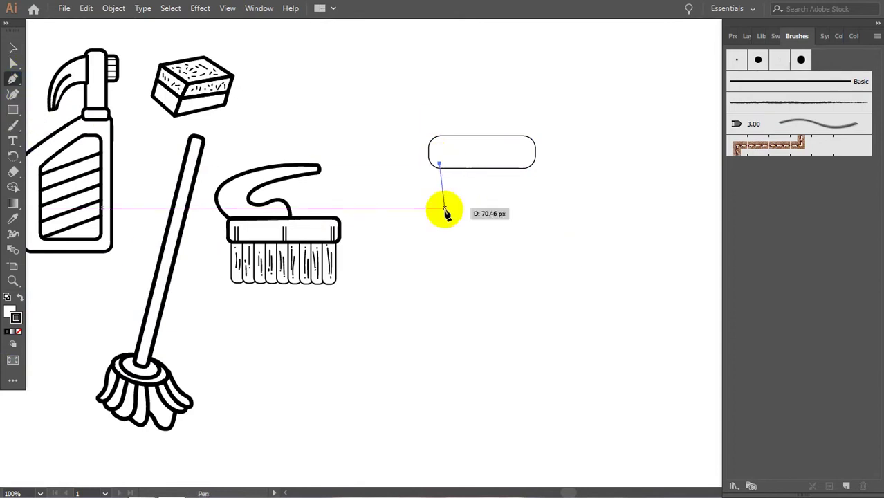
pyautogui.moveTo(438, 208); pyautogui.dragTo(439, 211)
pyautogui.moveTo(463, 329)
pyautogui.mouseDown()
pyautogui.moveTo(509, 351)
pyautogui.moveTo(551, 341)
pyautogui.moveTo(499, 329)
pyautogui.mouseUp()
pyautogui.click(499, 329)
pyautogui.press('Escape')
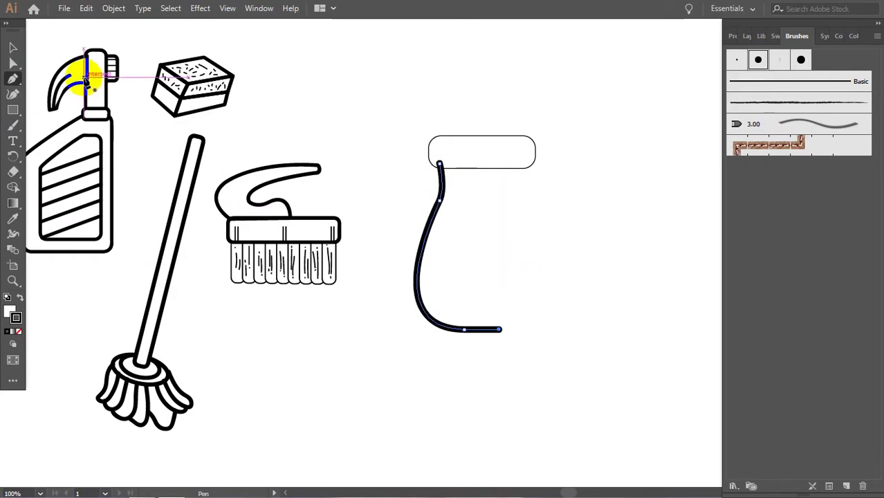
# Apply the second round brush to the lid and bring it in front of the jar's outline.
pyautogui.press('v')
pyautogui.click(534, 152)
pyautogui.click(757, 59)
pyautogui.rightClick(516, 170)
pyautogui.click(712, 385)
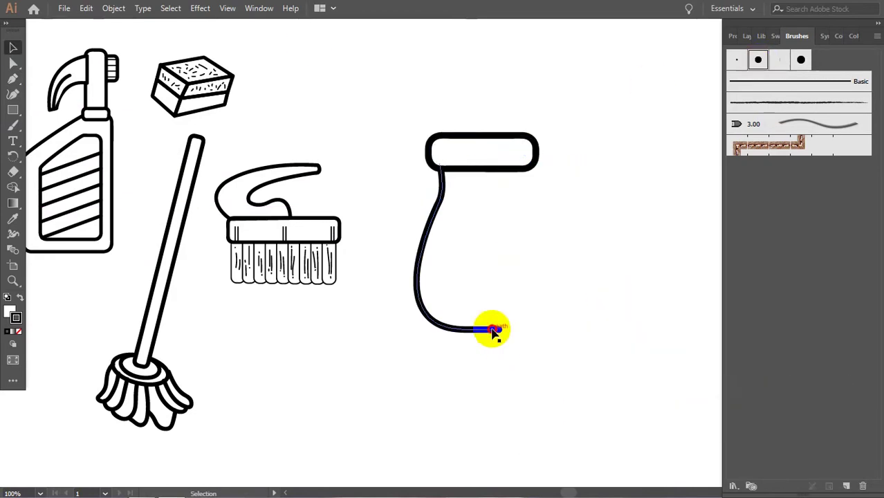
# Make a mirrored copy of the half outline, move it to the right and join both halves at the jar's bottom.
pyautogui.moveTo(8, 158); pyautogui.dragTo(56, 169)
pyautogui.doubleClick(12, 156)
pyautogui.click(430, 362)
pyautogui.press('v')
pyautogui.moveTo(493, 268); pyautogui.dragTo(583, 268)
pyautogui.moveTo(479, 409); pyautogui.dragTo(449, 314)
pyautogui.rightClick(492, 330)
pyautogui.click(608, 152)
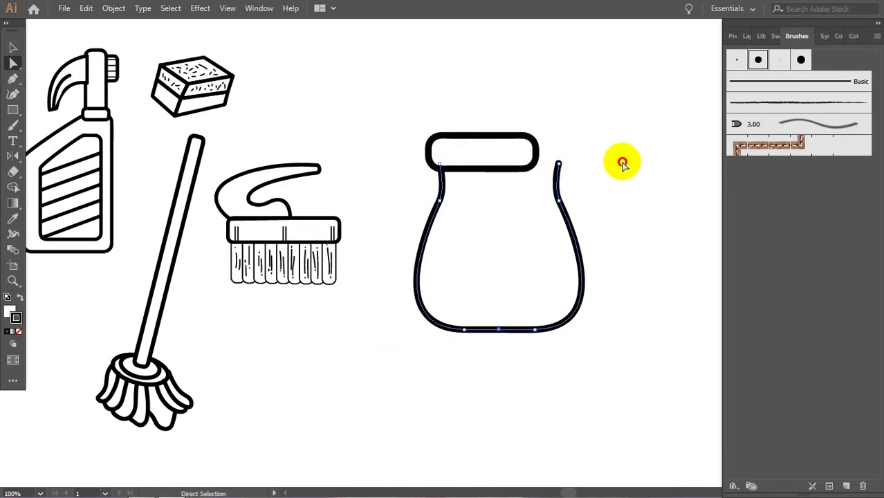
# Widen the lid to span both sides of the jar's neck and centre it over the jar.
pyautogui.click(623, 161)
pyautogui.click(536, 148)
pyautogui.click(586, 190)
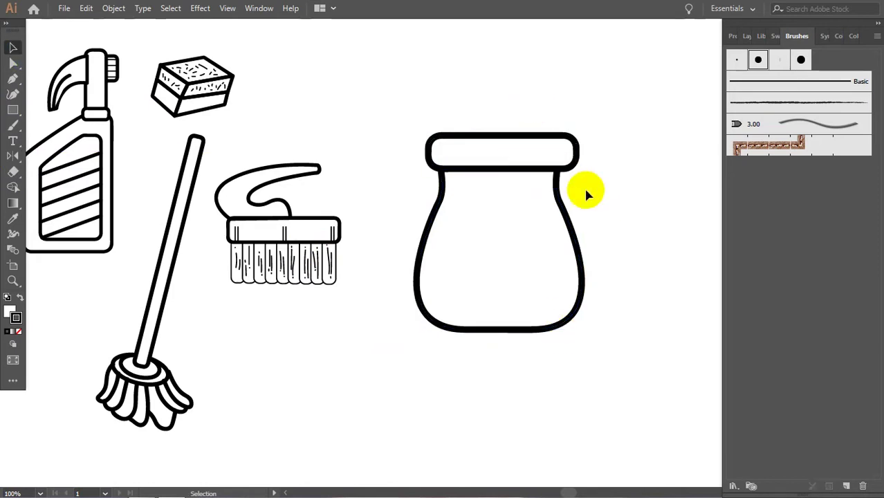
pyautogui.click(734, 38)
pyautogui.moveTo(403, 88)
pyautogui.mouseDown()
pyautogui.moveTo(595, 208)
pyautogui.moveTo(588, 190)
pyautogui.mouseUp()
pyautogui.click(592, 238)
# Draw a closed label band across the jar's body with curved upper and lower edges.
pyautogui.press('p')
pyautogui.click(437, 211)
pyautogui.moveTo(584, 291); pyautogui.dragTo(582, 312)
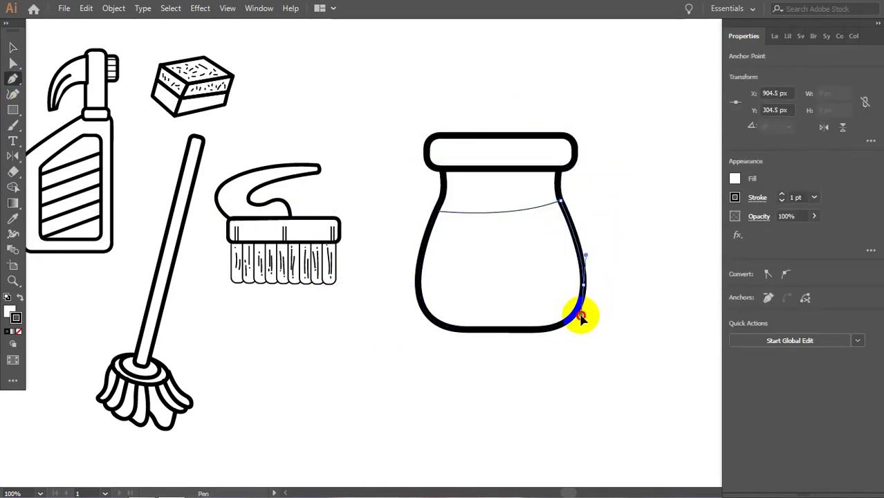
pyautogui.moveTo(415, 293); pyautogui.dragTo(315, 277)
pyautogui.click(437, 211)
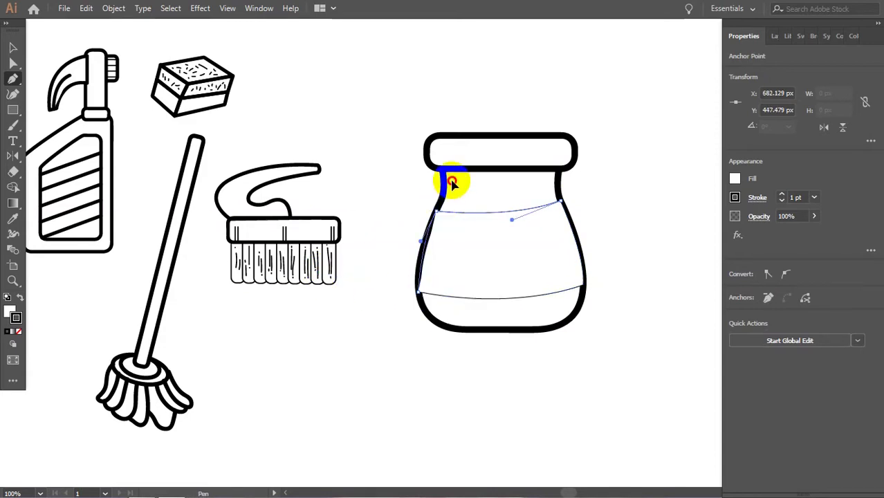
# Apply the smallest round brush to the label band's outline.
pyautogui.press('v')
pyautogui.click(758, 216)
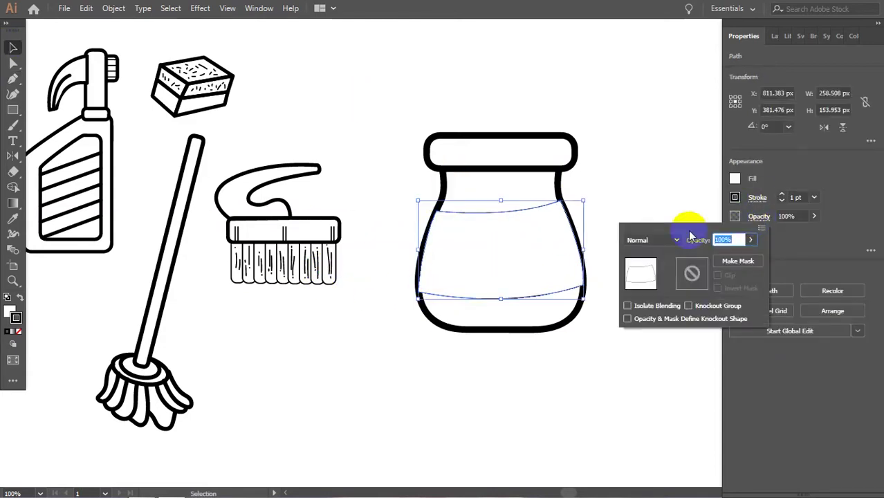
pyautogui.click(813, 36)
pyautogui.click(736, 61)
pyautogui.click(631, 191)
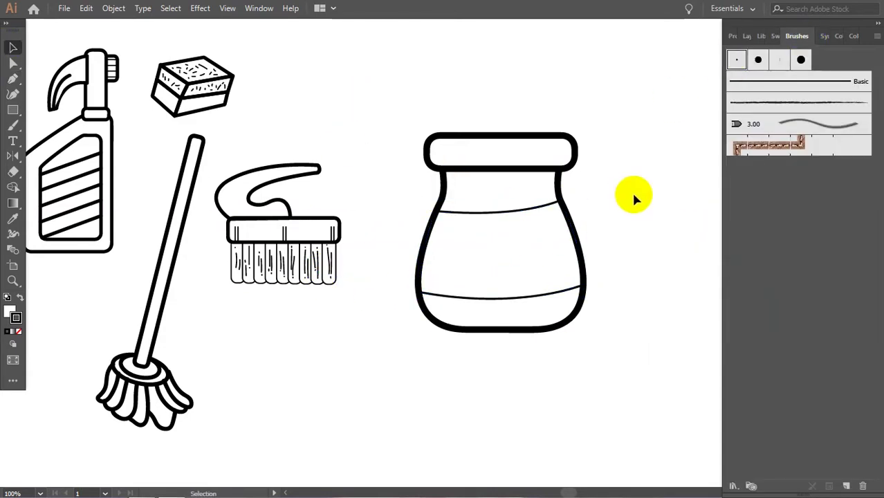
# Draw five evenly spaced vertical lines across the jar's lid.
pyautogui.click(12, 78)
pyautogui.moveTo(448, 136)
pyautogui.mouseDown()
pyautogui.moveTo(447, 171)
pyautogui.moveTo(474, 150)
pyautogui.mouseUp()
pyautogui.click(14, 48)
# Expand the whole jar's artwork and shrink it into place below the spray bottle.
pyautogui.hotkey('ctrl', '-')
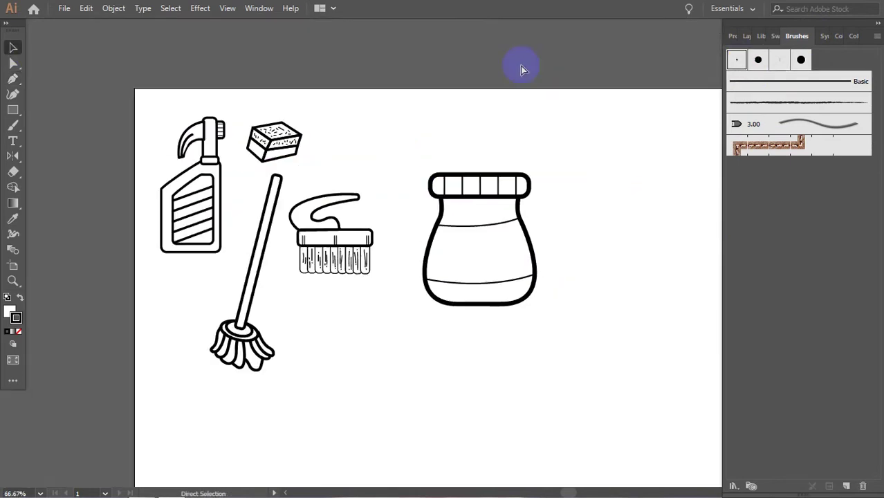
pyautogui.moveTo(521, 69); pyautogui.dragTo(493, 316)
pyautogui.click(113, 8)
pyautogui.click(169, 188)
pyautogui.moveTo(536, 181)
pyautogui.mouseDown()
pyautogui.moveTo(506, 233)
pyautogui.moveTo(194, 290)
pyautogui.moveTo(186, 283)
pyautogui.moveTo(205, 292)
pyautogui.mouseUp()
pyautogui.click(360, 305)
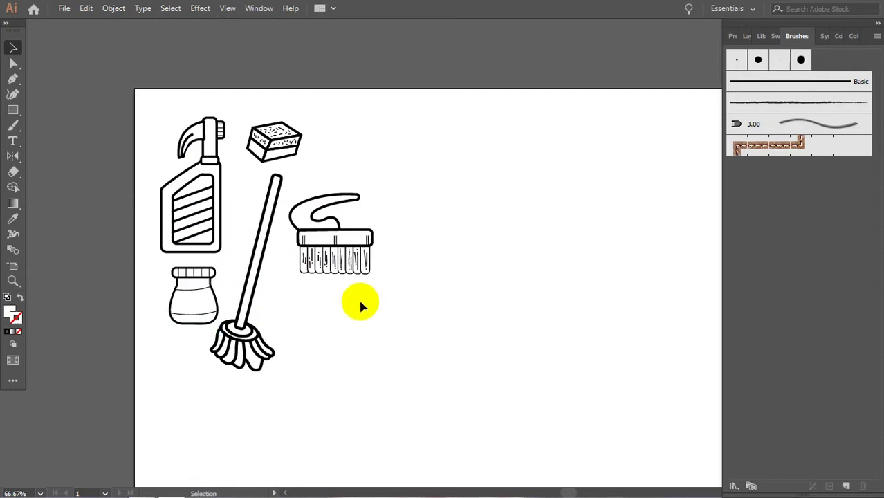
# Draw a narrow base rectangle and a wider, taller rectangle resting on it, in the empty area beside the bristle brush.
pyautogui.scroll(-2, 448, 222)
pyautogui.hscroll(2, 448, 223)
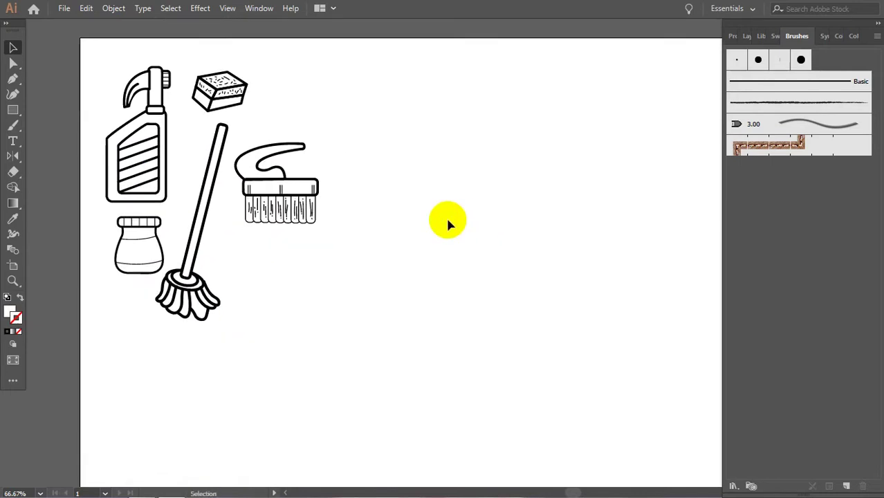
pyautogui.scroll(2, 427, 183)
pyautogui.moveTo(434, 183); pyautogui.dragTo(602, 201)
pyautogui.moveTo(418, 145); pyautogui.dragTo(611, 182)
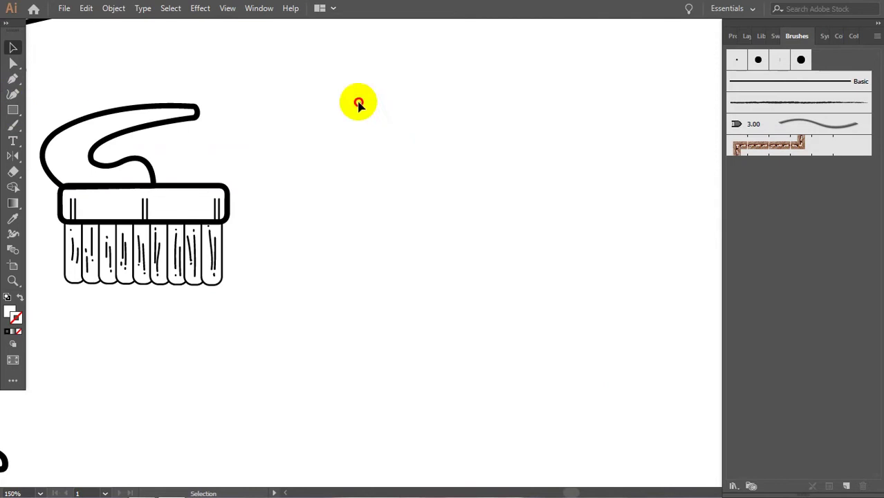
# Taper the upper rectangle into a basin by moving its lower corners inward, and round those two corners.
pyautogui.hotkey('ctrl', 'a')
pyautogui.press('a')
pyautogui.click(426, 199)
pyautogui.moveTo(418, 182); pyautogui.dragTo(434, 183)
pyautogui.moveTo(611, 181); pyautogui.dragTo(600, 182)
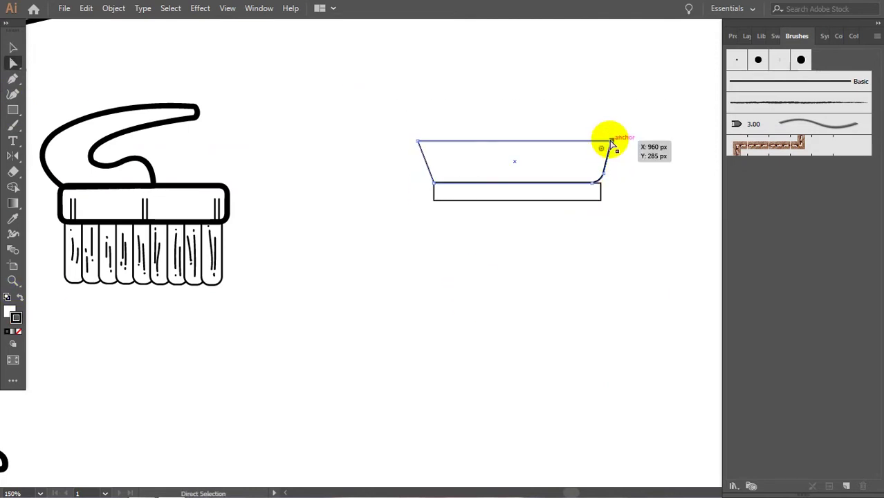
pyautogui.moveTo(460, 192); pyautogui.dragTo(375, 171)
pyautogui.click(14, 47)
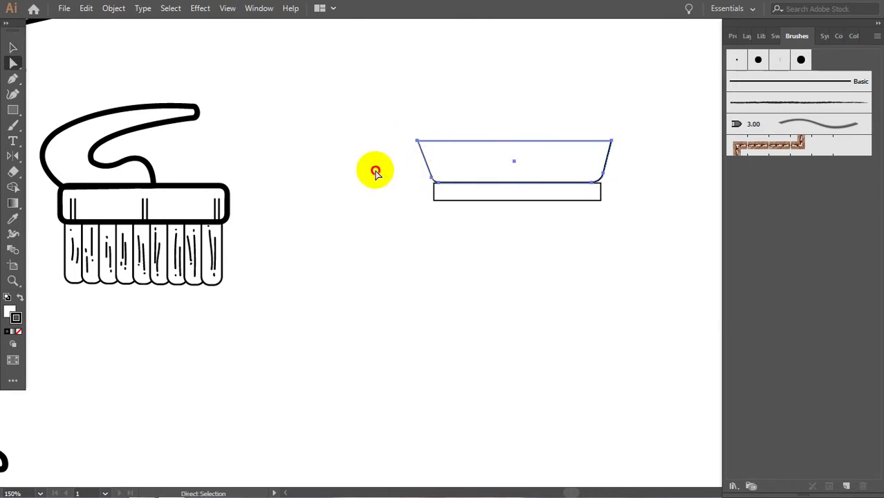
# Round the corners of the narrow base bar and outline the basin and base with the smallest round brush.
pyautogui.press('v')
pyautogui.click(457, 202)
pyautogui.hotkey('ctrl', '=')
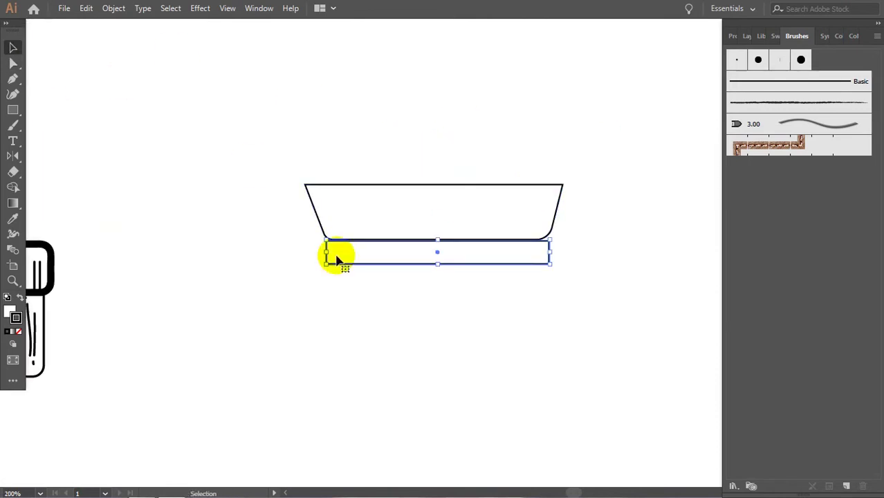
pyautogui.moveTo(337, 251); pyautogui.dragTo(343, 251)
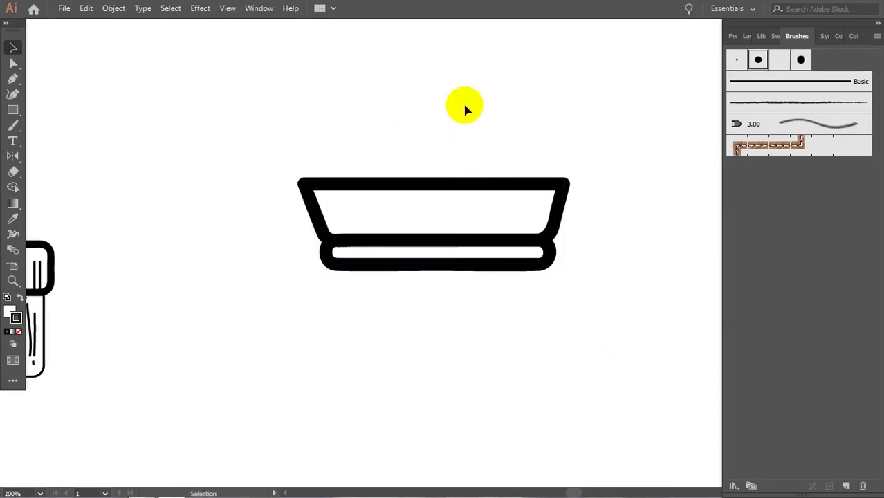
pyautogui.click(736, 60)
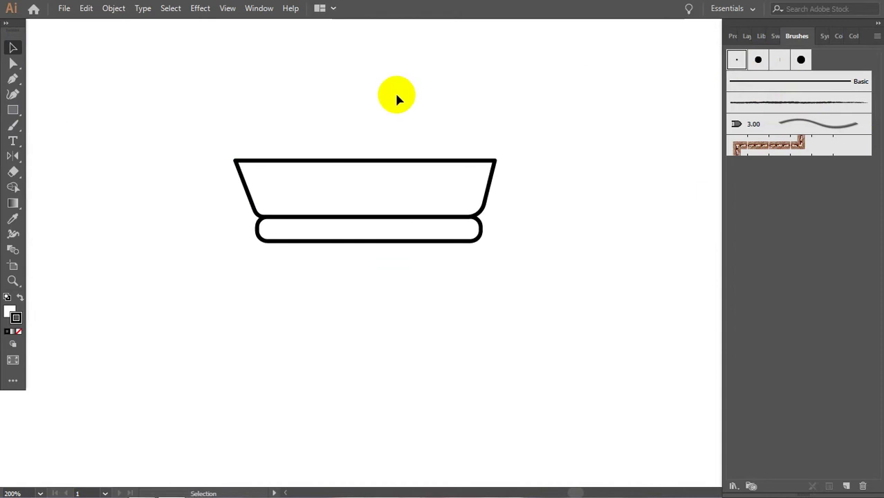
# Send the base bar behind the basin and shift it slightly up underneath.
pyautogui.rightClick(389, 214)
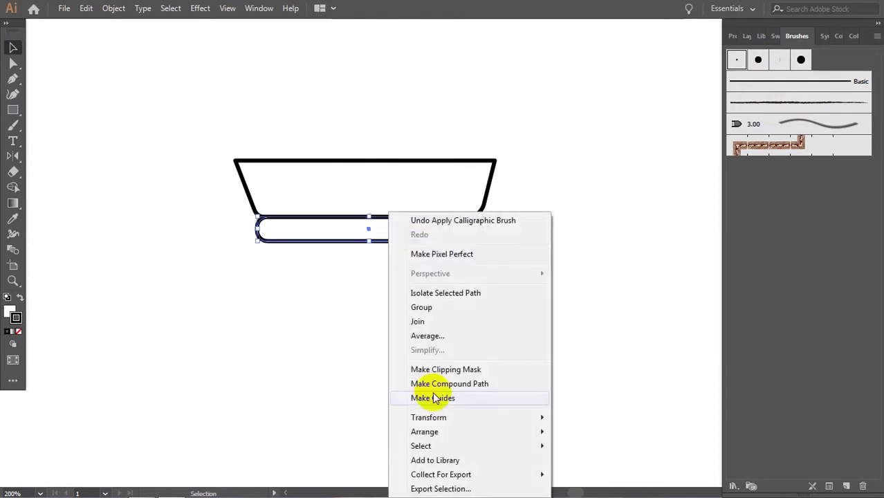
pyautogui.moveTo(401, 429)
pyautogui.click(601, 411)
# Make the basin taller by raising its upper edge.
pyautogui.click(365, 159)
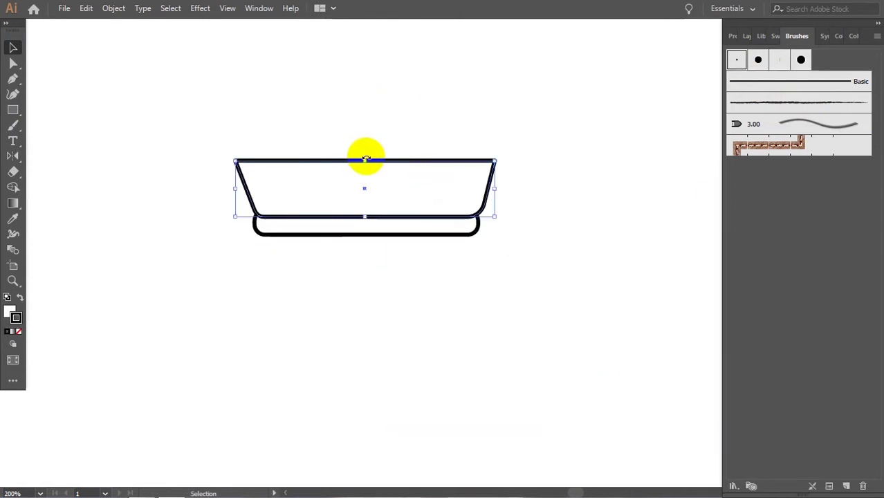
pyautogui.moveTo(368, 160); pyautogui.dragTo(368, 126)
pyautogui.click(620, 216)
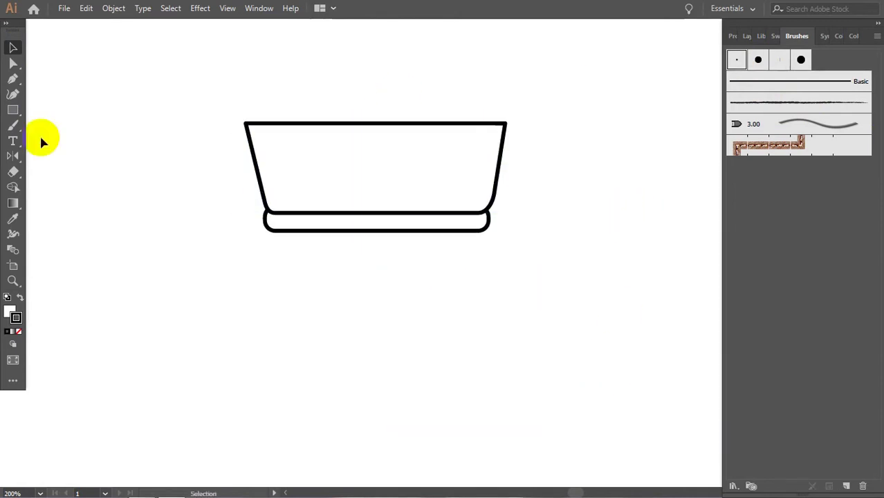
# Draw a slightly slanted line from the basin's upper edge to its lower edge near the left side.
pyautogui.click(14, 79)
pyautogui.click(279, 125)
pyautogui.click(777, 101)
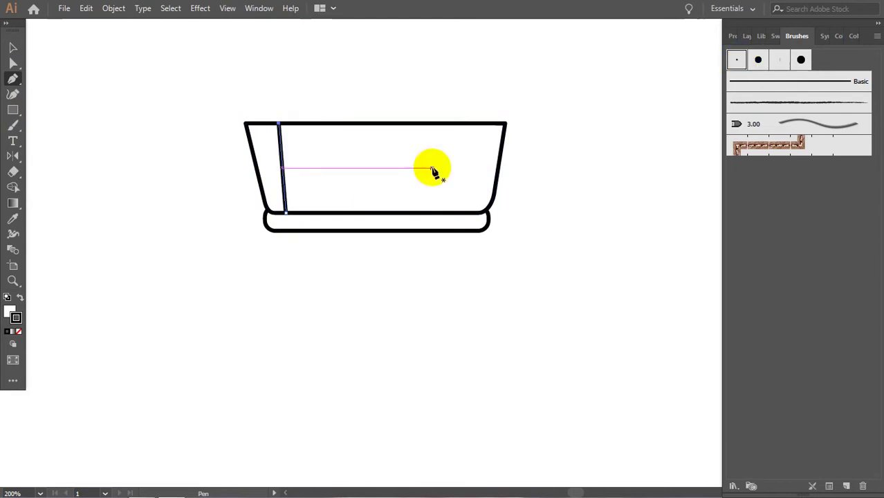
# Draw three more upright lines from lower to upper edge across the left half of the tapered brush head, using the smallest round brush.
pyautogui.click(311, 212)
pyautogui.click(311, 125)
pyautogui.click(337, 211)
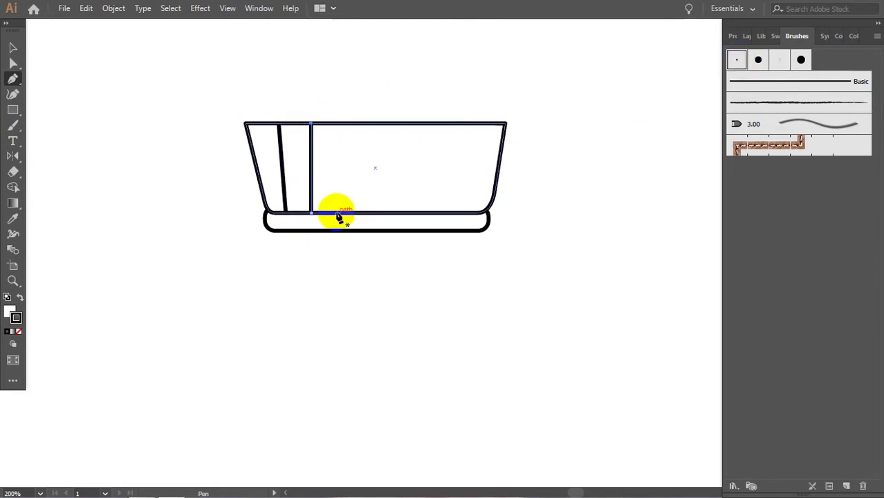
pyautogui.click(341, 125)
pyautogui.click(760, 102)
pyautogui.click(366, 209)
pyautogui.click(365, 125)
pyautogui.click(755, 110)
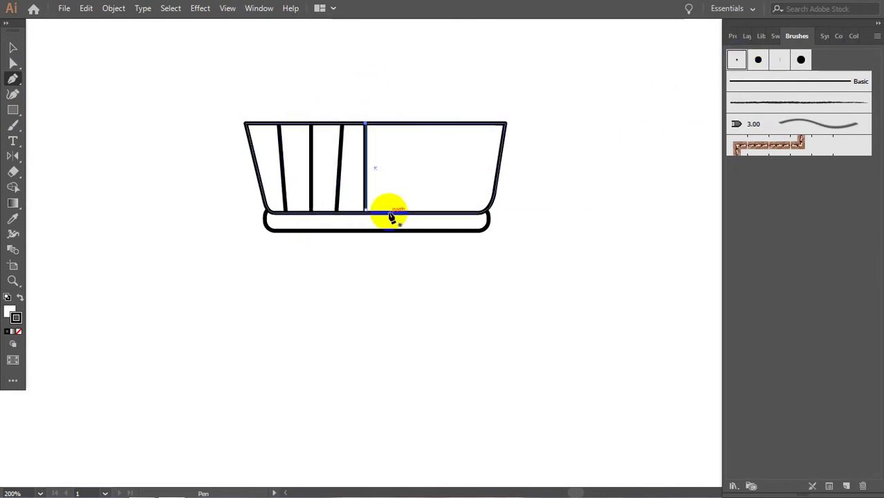
# Add four increasingly slanted lines across the right half of the tapered brush head with the smallest round brush.
pyautogui.click(390, 212)
pyautogui.click(396, 125)
pyautogui.click(734, 65)
pyautogui.click(417, 212)
pyautogui.click(428, 125)
pyautogui.click(772, 84)
pyautogui.click(443, 212)
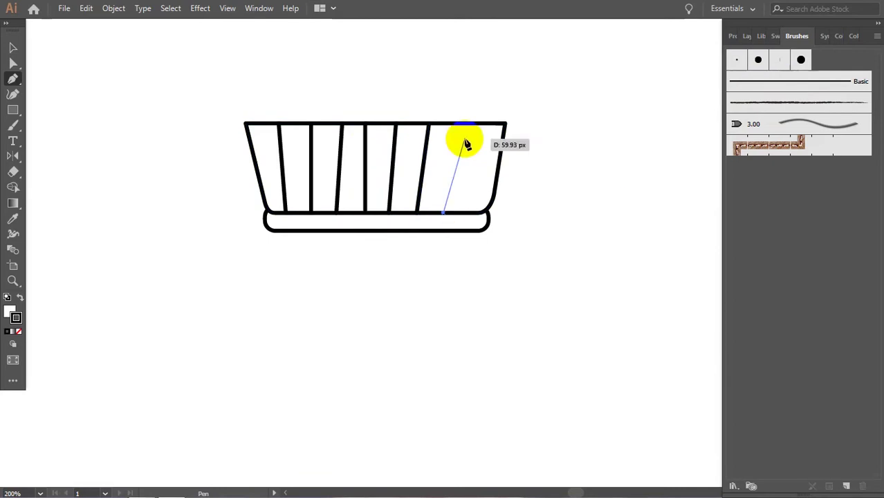
pyautogui.click(460, 124)
pyautogui.click(735, 61)
pyautogui.click(468, 212)
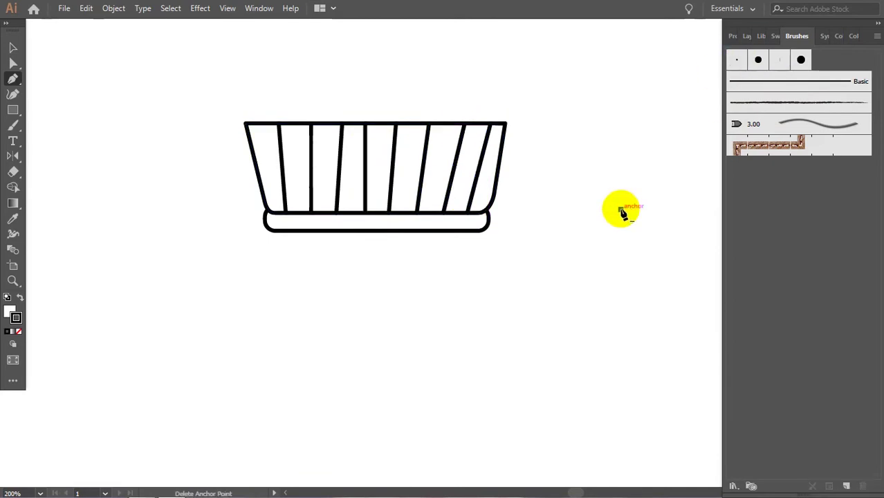
# Draw a rounded rectangle about 66 by 38 px under the base bar and send it to the back.
pyautogui.moveTo(352, 218)
pyautogui.mouseDown()
pyautogui.moveTo(420, 273)
pyautogui.moveTo(437, 267)
pyautogui.mouseUp()
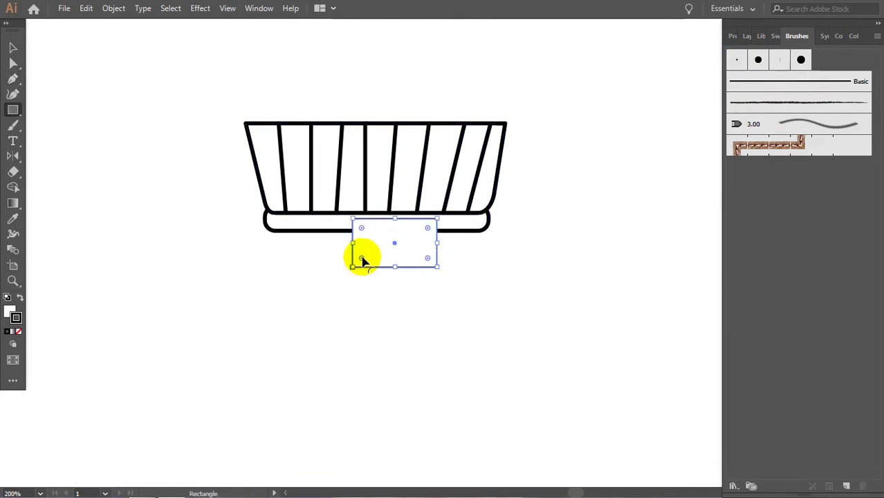
pyautogui.moveTo(372, 222); pyautogui.dragTo(373, 223)
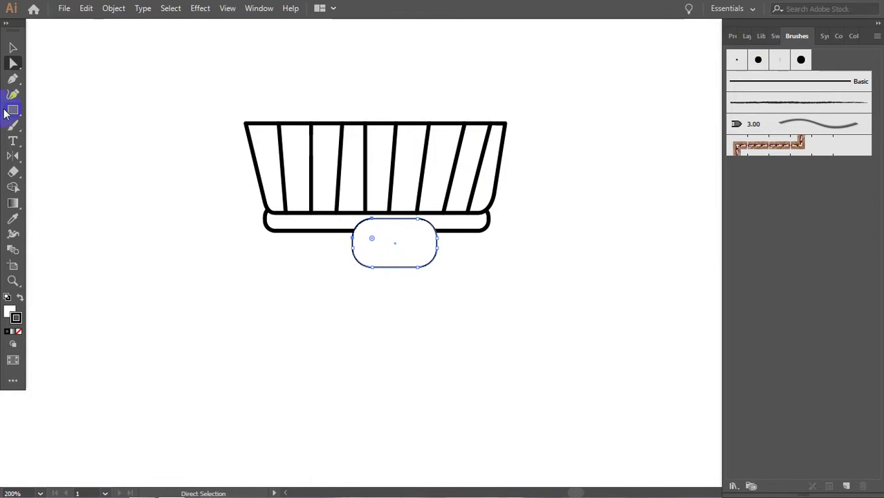
pyautogui.rightClick(350, 213)
pyautogui.click(613, 413)
pyautogui.press('v')
pyautogui.click(482, 209)
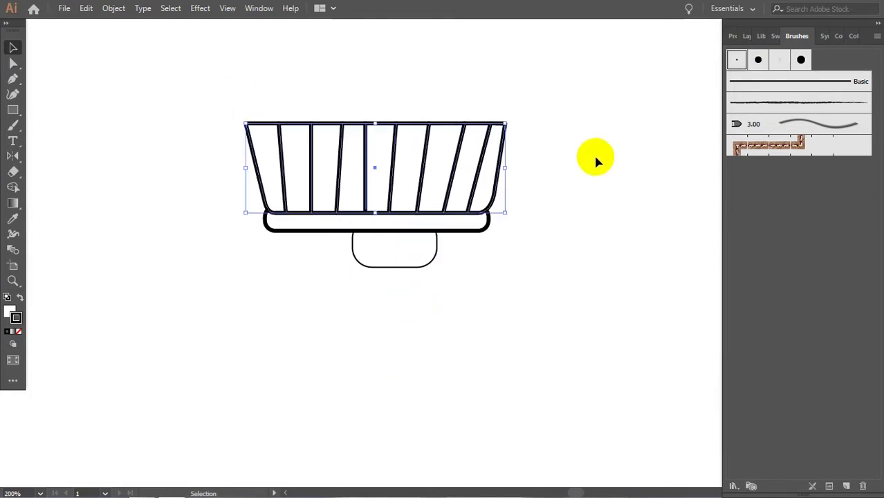
# Centre the brush head, base bar and small rounded block horizontally on each other.
pyautogui.moveTo(170, 169); pyautogui.dragTo(526, 290)
pyautogui.click(732, 36)
pyautogui.click(424, 246)
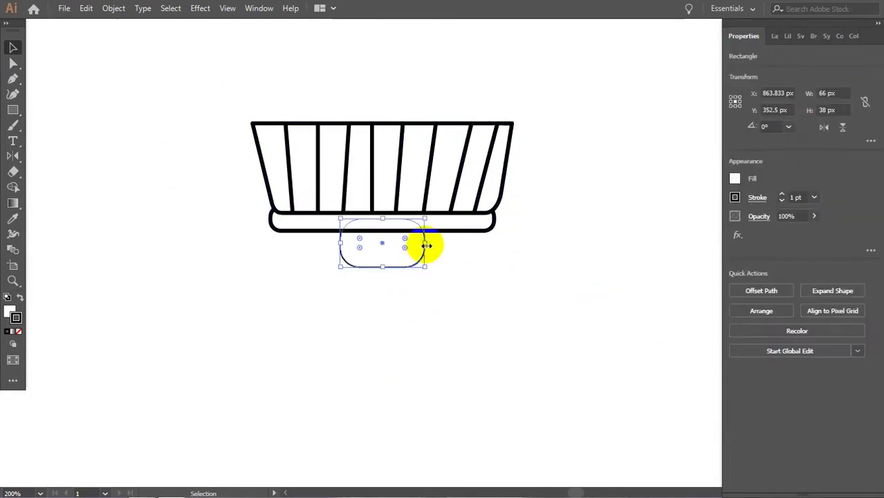
# Widen the small rounded block on both sides and outline it with the smallest round brush.
pyautogui.moveTo(426, 246); pyautogui.dragTo(444, 246)
pyautogui.moveTo(338, 242); pyautogui.dragTo(325, 242)
pyautogui.click(797, 36)
pyautogui.click(657, 140)
pyautogui.moveTo(577, 323); pyautogui.dragTo(572, 294)
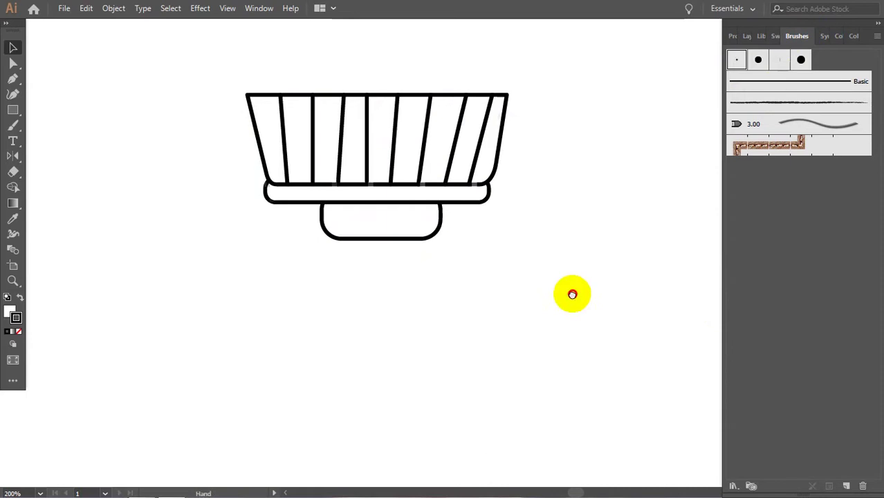
# Draw a tall, narrow ellipse about 89 px wide below the brush head as its handle.
pyautogui.hotkey('ctrl', '-')
pyautogui.hotkey('ctrl', '-')
pyautogui.scroll(-2, 305, 187)
pyautogui.moveTo(341, 168); pyautogui.dragTo(398, 453)
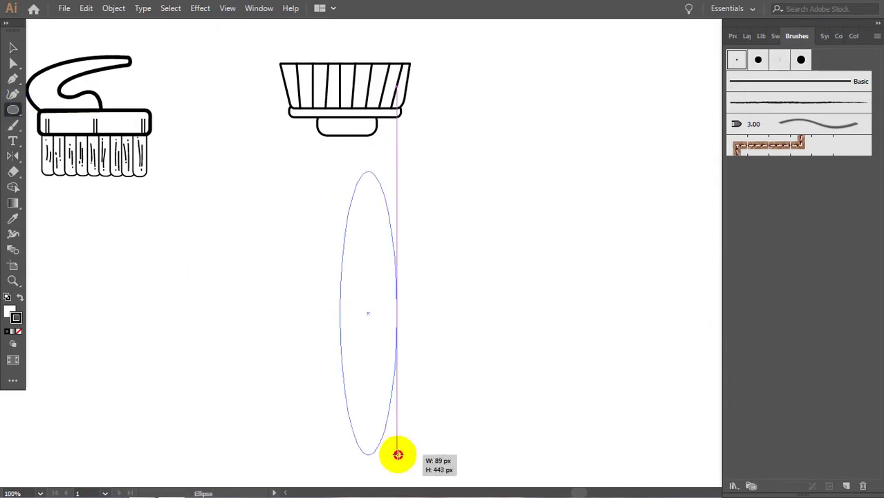
pyautogui.scroll(-3, 351, 282)
pyautogui.moveTo(354, 281); pyautogui.dragTo(354, 355)
pyautogui.click(296, 168)
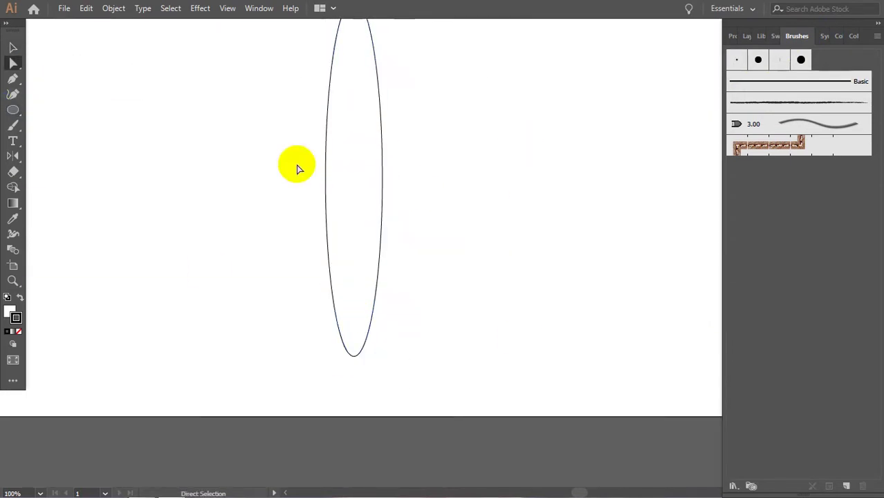
# Move the ellipse's two side anchor points well down so the handle is widest near its lower end.
pyautogui.press('a')
pyautogui.moveTo(296, 168); pyautogui.dragTo(456, 227)
pyautogui.hotkey('shift', 'Down')
pyautogui.hotkey('shift', 'Down')
pyautogui.hotkey('shift', 'Down')
pyautogui.hotkey('shift', 'Down')
pyautogui.hotkey('shift', 'Down')
pyautogui.hotkey('shift', 'Down')
pyautogui.hotkey('shift', 'Down')
pyautogui.hotkey('shift', 'Down')
pyautogui.hotkey('shift', 'Down')
pyautogui.hotkey('shift', 'Down')
# Shrink the outlined handle, place its narrow end under the rounded block and send it to the back.
pyautogui.moveTo(272, 155); pyautogui.dragTo(303, 305)
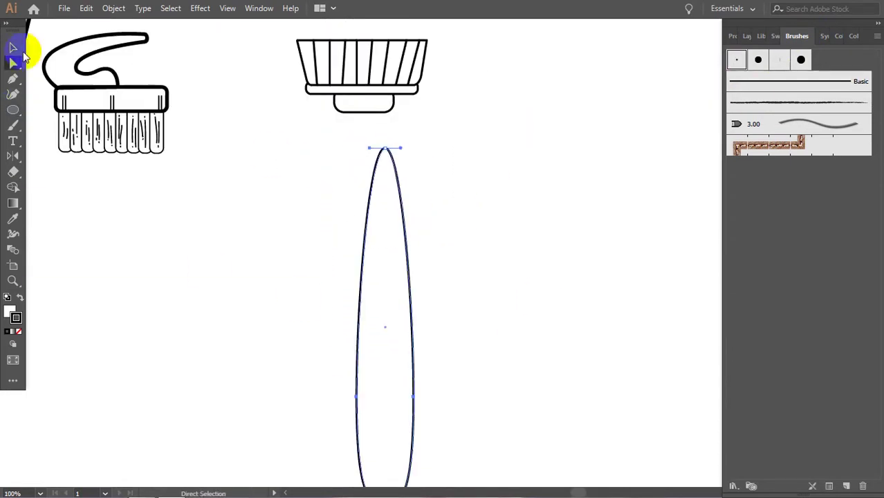
pyautogui.moveTo(414, 150)
pyautogui.mouseDown()
pyautogui.moveTo(371, 405)
pyautogui.moveTo(359, 194)
pyautogui.mouseUp()
pyautogui.rightClick(356, 178)
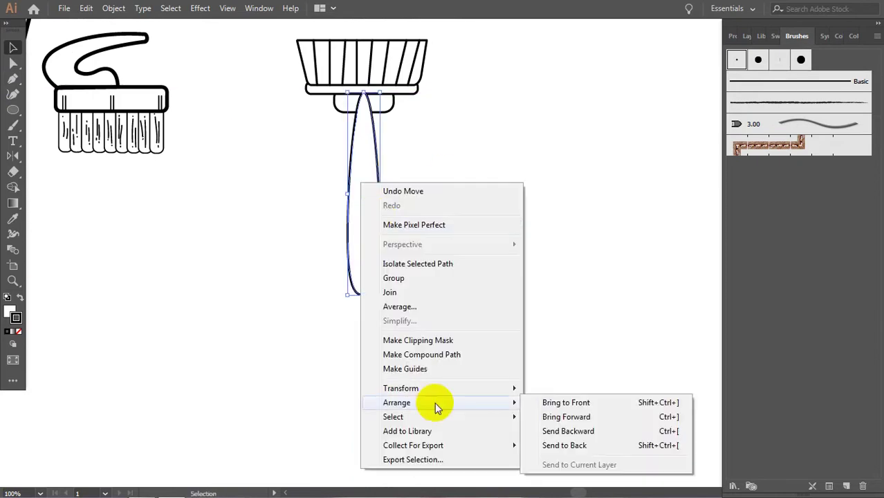
pyautogui.click(554, 444)
pyautogui.moveTo(458, 206); pyautogui.dragTo(486, 271)
# Draw a small circular hanging hole near the handle's lower end and outline it with the smallest round brush.
pyautogui.press('l')
pyautogui.moveTo(386, 335); pyautogui.dragTo(395, 344)
pyautogui.click(736, 60)
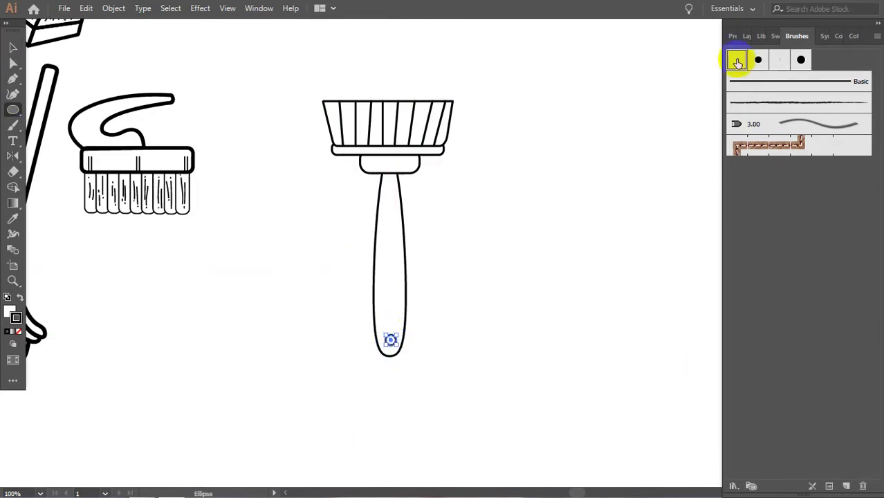
pyautogui.click(749, 59)
# Delete the stray anchor point beside the long-handled brush.
pyautogui.click(743, 36)
pyautogui.hotkey('ctrl', 'a')
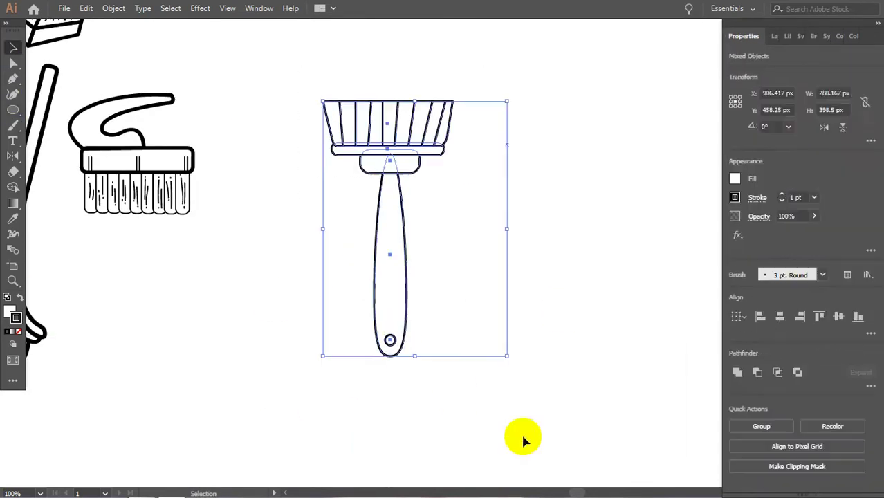
pyautogui.hotkey('ctrl', 'g')
pyautogui.click(114, 8)
pyautogui.click(584, 292)
pyautogui.hotkey('ctrl', 'a')
pyautogui.click(506, 144)
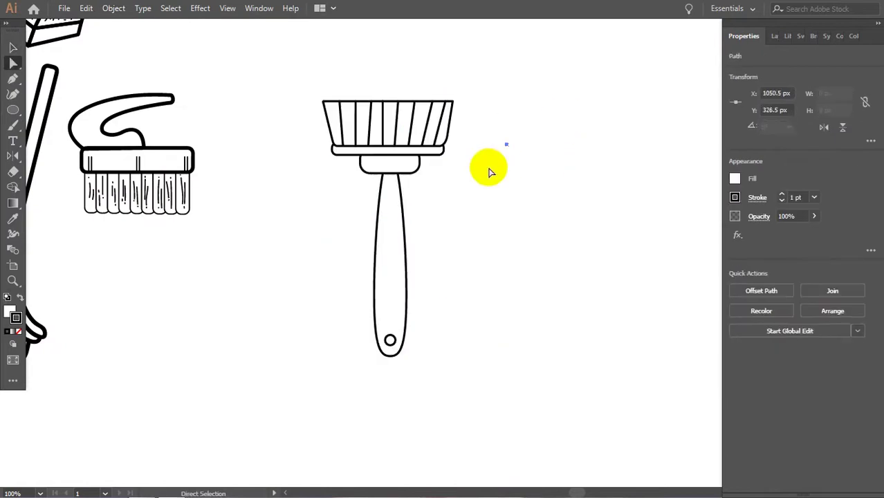
pyautogui.press('Delete')
# Scale the long-handled brush down slightly and place it directly below the bristle brush.
pyautogui.hotkey('ctrl', '0')
pyautogui.moveTo(500, 199)
pyautogui.mouseDown()
pyautogui.moveTo(503, 183)
pyautogui.moveTo(364, 258)
pyautogui.mouseUp()
pyautogui.click(481, 253)
pyautogui.hotkey('ctrl', '1')
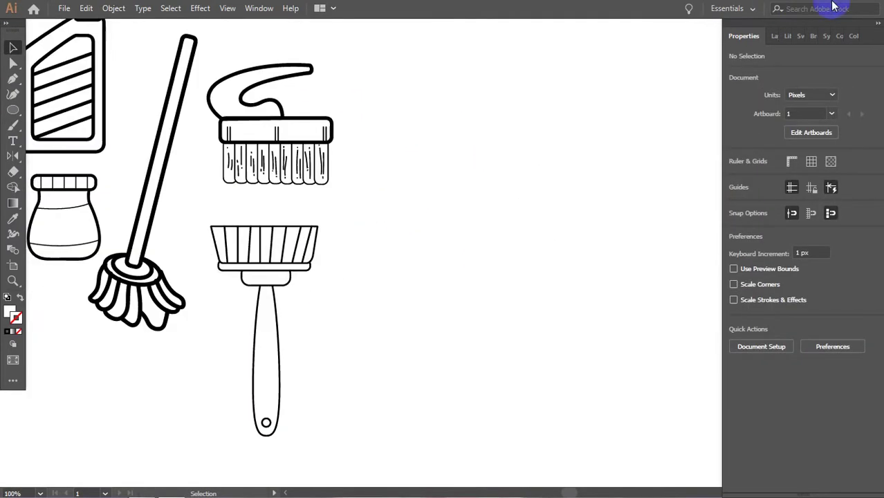
# Draw an upright rounded rectangle about 41 by 131 px in the empty area beside the brushes and outline it with the smallest round brush.
pyautogui.moveTo(520, 185)
pyautogui.mouseDown()
pyautogui.moveTo(499, 211)
pyautogui.moveTo(521, 266)
pyautogui.mouseUp()
pyautogui.moveTo(12, 109); pyautogui.dragTo(62, 108)
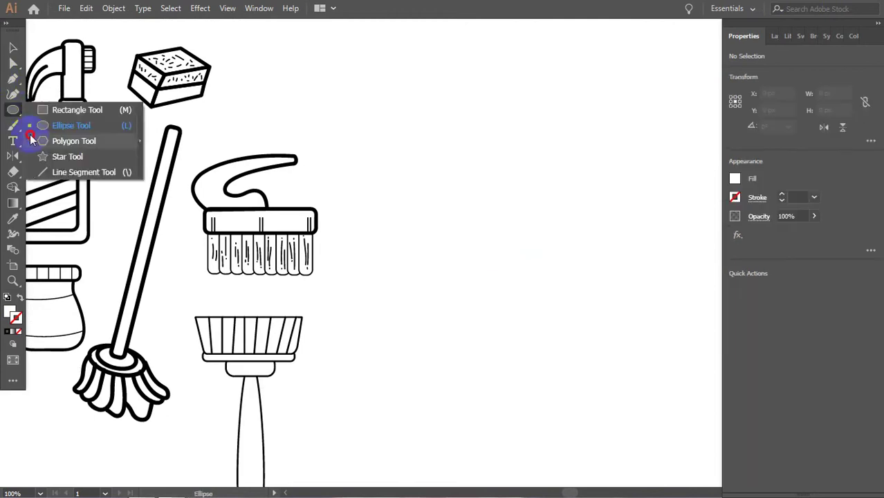
pyautogui.moveTo(509, 99); pyautogui.dragTo(536, 182)
pyautogui.moveTo(519, 112); pyautogui.dragTo(519, 112)
pyautogui.click(8, 298)
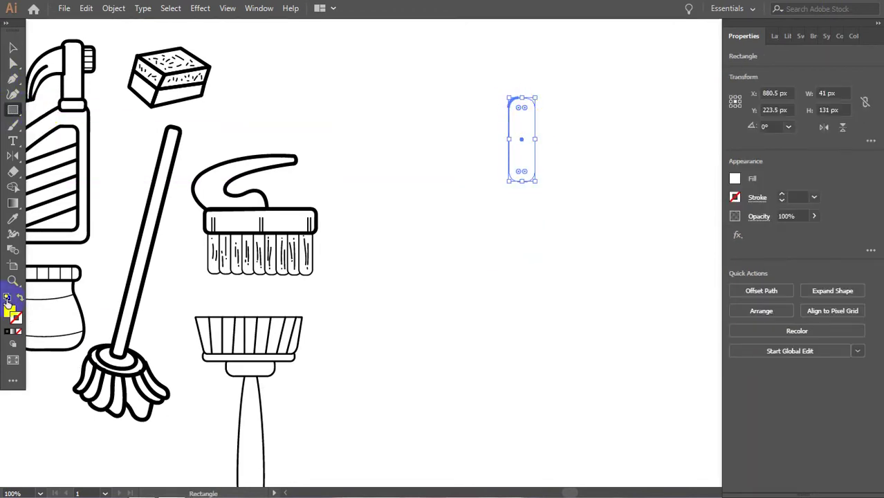
pyautogui.click(558, 124)
pyautogui.click(521, 138)
pyautogui.click(797, 35)
pyautogui.click(434, 263)
# Draw a vertical line down the rounded rectangle close to its left edge.
pyautogui.hotkey('ctrl', '=')
pyautogui.moveTo(433, 264); pyautogui.dragTo(443, 223)
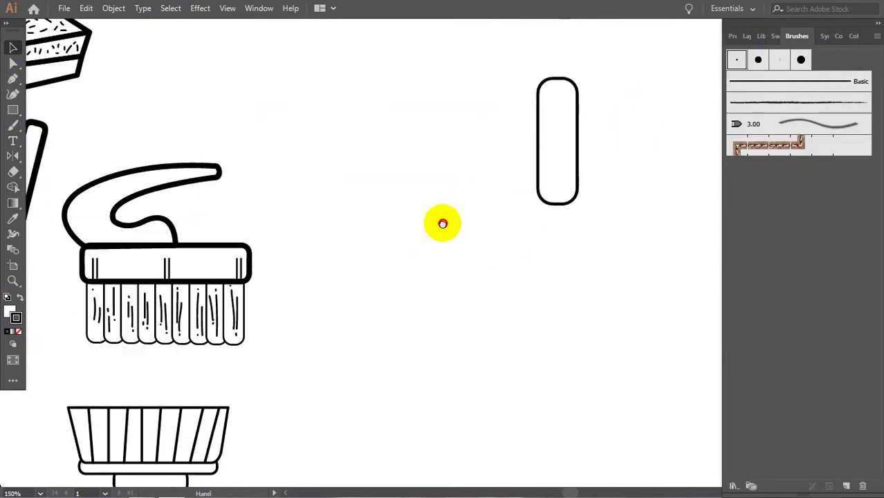
pyautogui.click(549, 81)
pyautogui.click(547, 202)
pyautogui.click(12, 47)
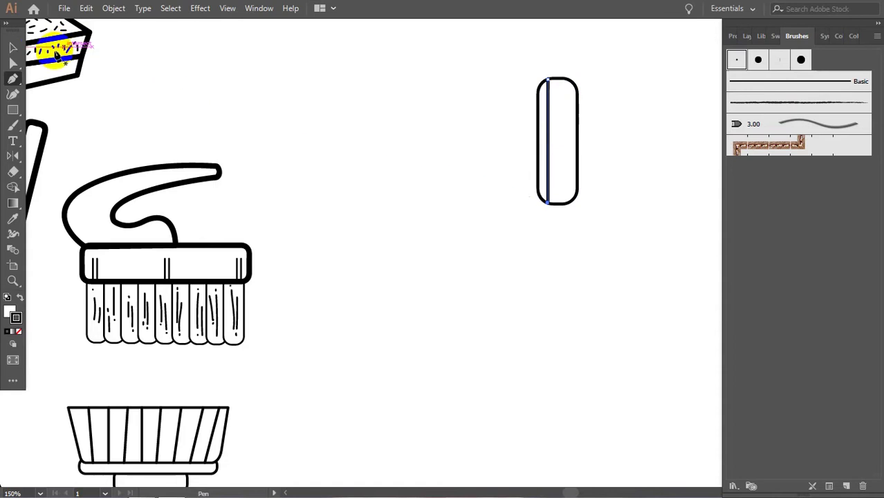
pyautogui.moveTo(517, 54); pyautogui.dragTo(611, 230)
# Draw a closed curved handle from the rounded rectangle's left side down to a tapered end, outlined with the smallest round brush.
pyautogui.click(14, 80)
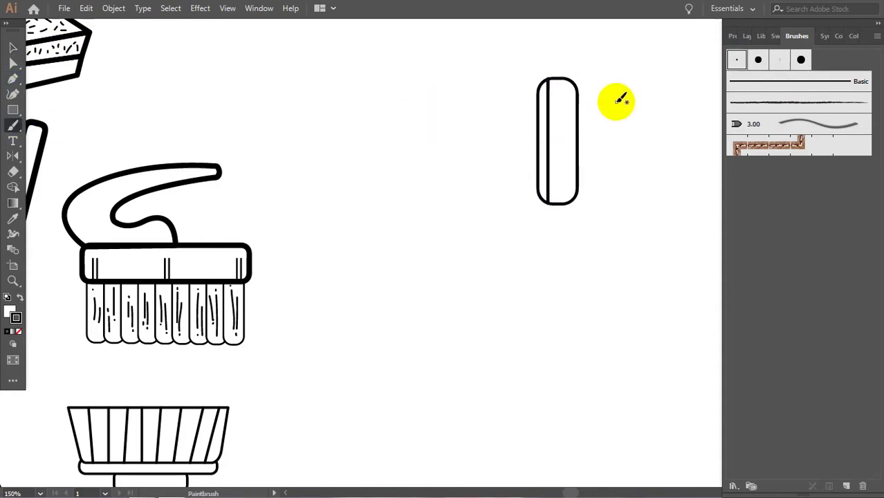
pyautogui.click(539, 88)
pyautogui.moveTo(477, 137); pyautogui.dragTo(482, 159)
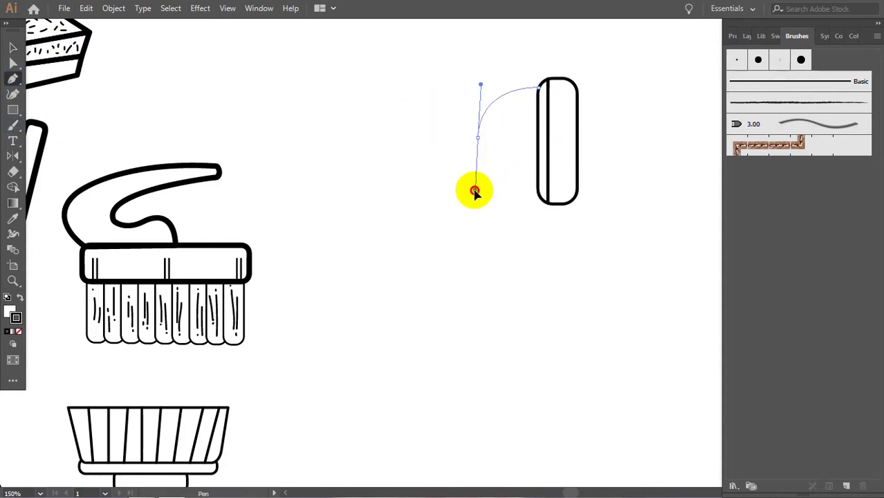
pyautogui.moveTo(467, 197); pyautogui.dragTo(468, 197)
pyautogui.moveTo(533, 363); pyautogui.dragTo(575, 361)
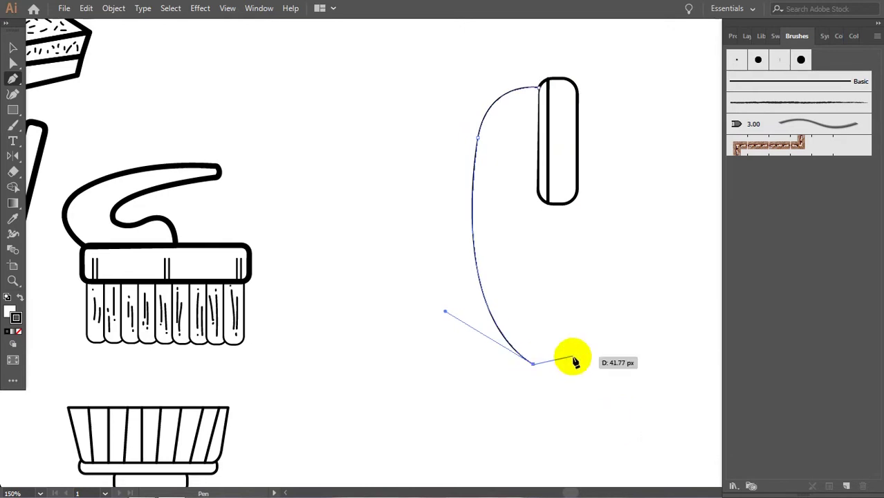
pyautogui.moveTo(547, 197); pyautogui.dragTo(584, 126)
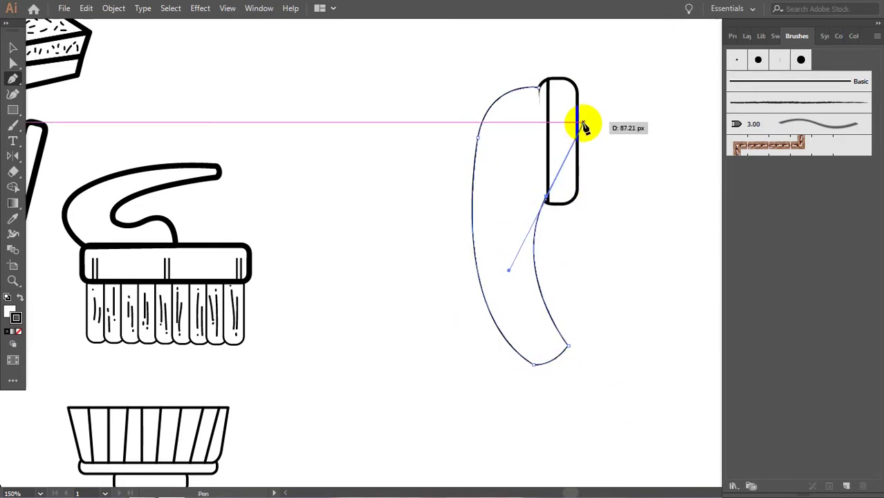
pyautogui.click(551, 203)
pyautogui.click(735, 60)
# Move the handle's lower junction anchor up and left so its joining edge runs vertically along the rounded rectangle.
pyautogui.hotkey('ctrl', '+')
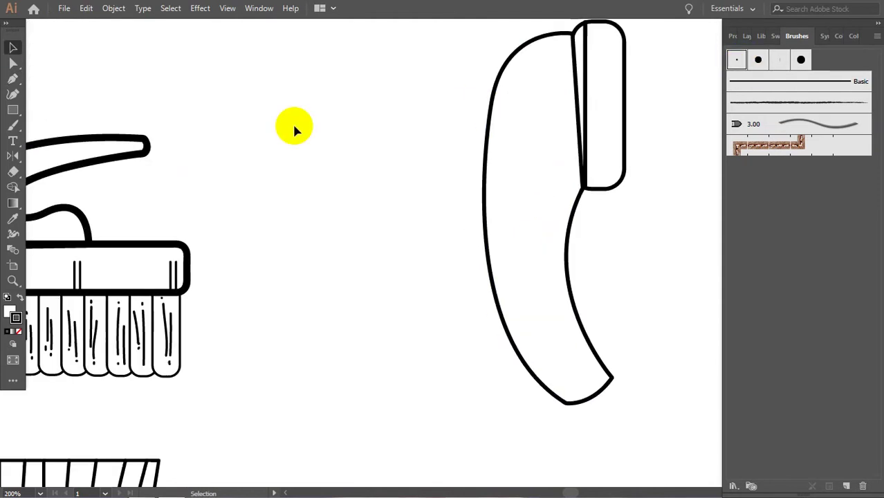
pyautogui.hscroll(3, 291, 122)
pyautogui.press('a')
pyautogui.click(474, 213)
pyautogui.press('Up')
pyautogui.press('Up')
pyautogui.press('Up')
pyautogui.press('Up')
pyautogui.press('Up')
pyautogui.press('Up')
pyautogui.press('Up')
pyautogui.press('Left')
pyautogui.press('Left')
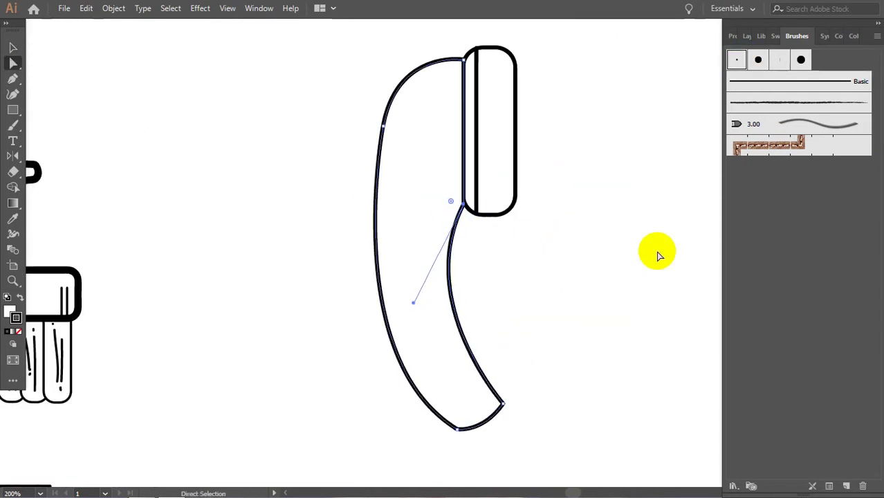
pyautogui.press('Up')
pyautogui.press('Up')
pyautogui.press('Up')
pyautogui.press('Up')
# Draw a curved contour line inside the upper part of the handle, following its outer edge.
pyautogui.moveTo(572, 230); pyautogui.dragTo(549, 294)
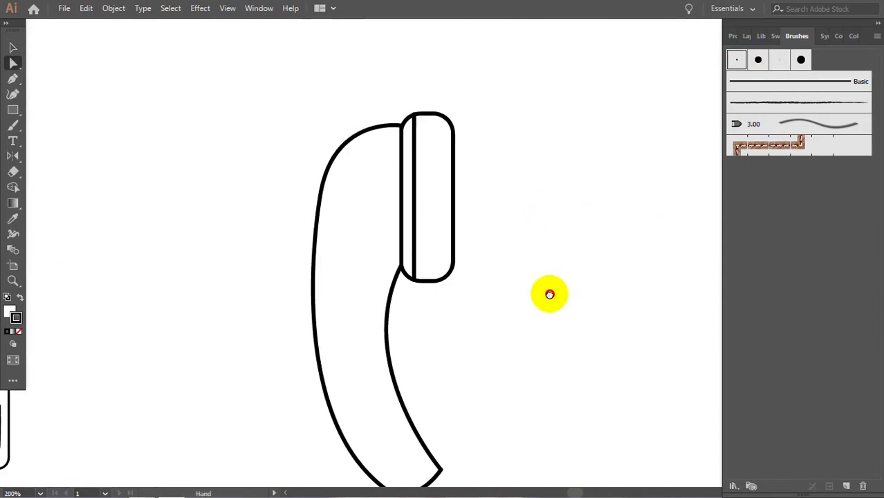
pyautogui.click(372, 145)
pyautogui.moveTo(330, 263); pyautogui.dragTo(336, 350)
pyautogui.press('space')
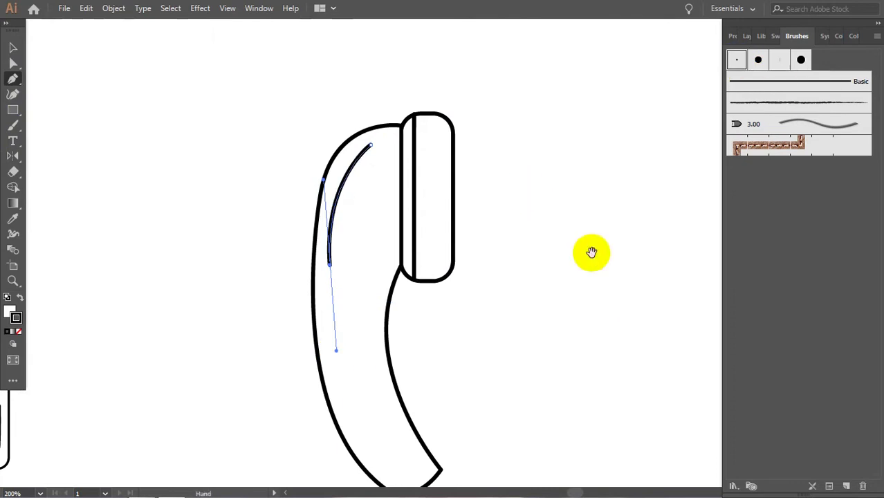
# Draw an ellipse near the handle's lower end, narrow it into a squarer oval and outline it with the smallest round brush.
pyautogui.moveTo(203, 256); pyautogui.dragTo(175, 85)
pyautogui.moveTo(13, 109)
pyautogui.mouseDown()
pyautogui.moveTo(50, 125)
pyautogui.moveTo(72, 110)
pyautogui.mouseUp()
pyautogui.moveTo(210, 317); pyautogui.dragTo(291, 382)
pyautogui.press('a')
pyautogui.moveTo(206, 345); pyautogui.dragTo(223, 356)
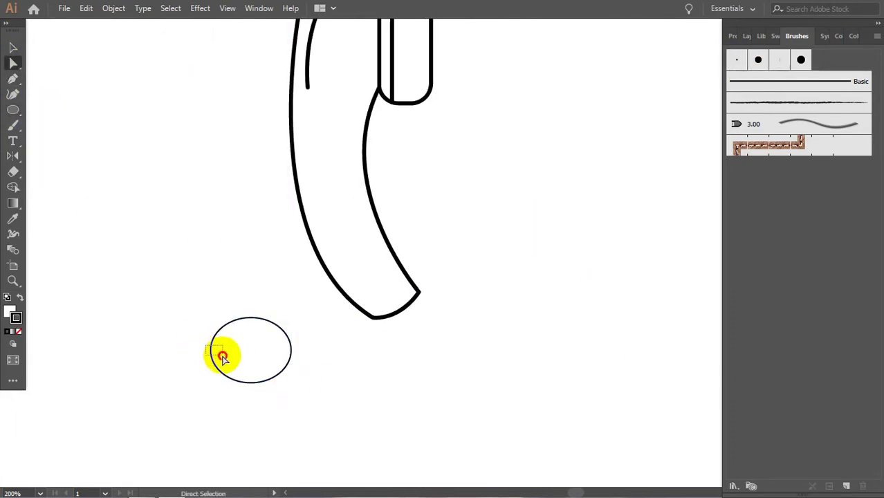
pyautogui.click(257, 333)
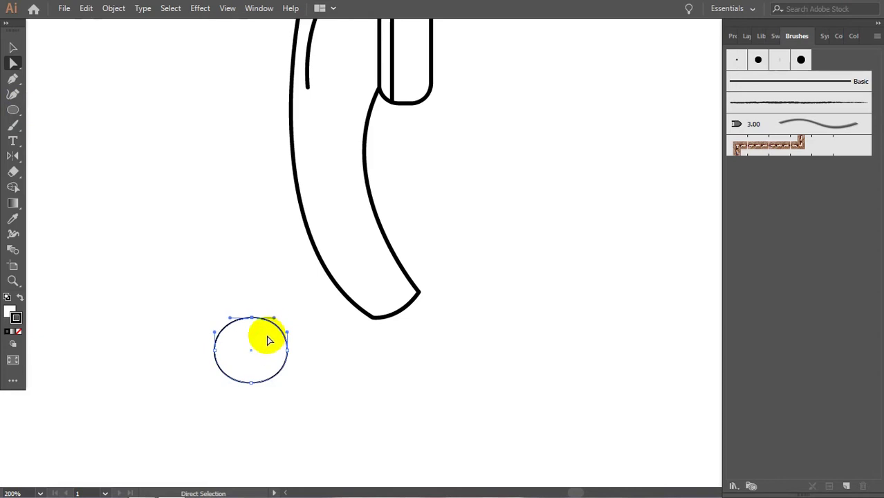
pyautogui.click(741, 62)
# Move the oval onto the handle's lower end and send it behind the handle.
pyautogui.moveTo(286, 361); pyautogui.dragTo(462, 357)
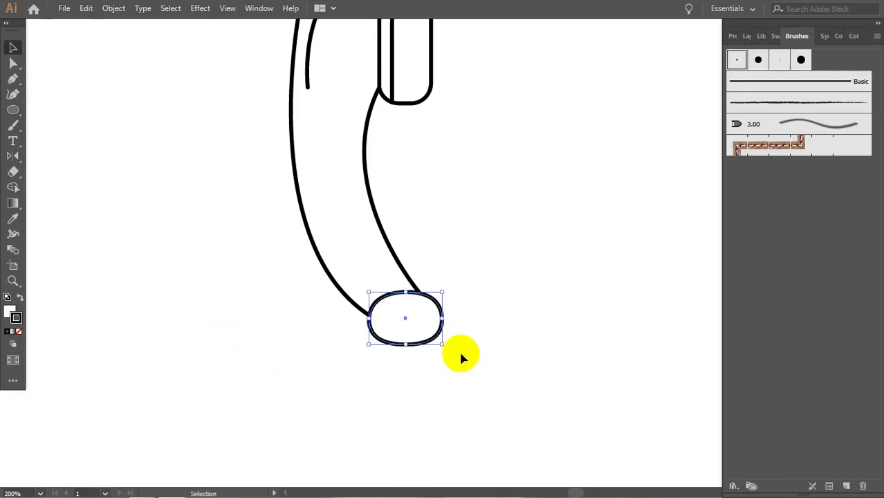
pyautogui.rightClick(409, 331)
pyautogui.moveTo(467, 259)
pyautogui.click(617, 305)
# Add a smaller oval behind the first one at the handle's tip, tilting both to follow the handle.
pyautogui.moveTo(408, 322); pyautogui.dragTo(425, 349)
pyautogui.rightClick(429, 351)
pyautogui.click(398, 379)
pyautogui.moveTo(399, 379); pyautogui.dragTo(392, 354)
pyautogui.moveTo(462, 349); pyautogui.dragTo(462, 349)
pyautogui.hotkey('ctrl', '-')
pyautogui.hotkey('ctrl', '-')
pyautogui.hotkey('ctrl', '=')
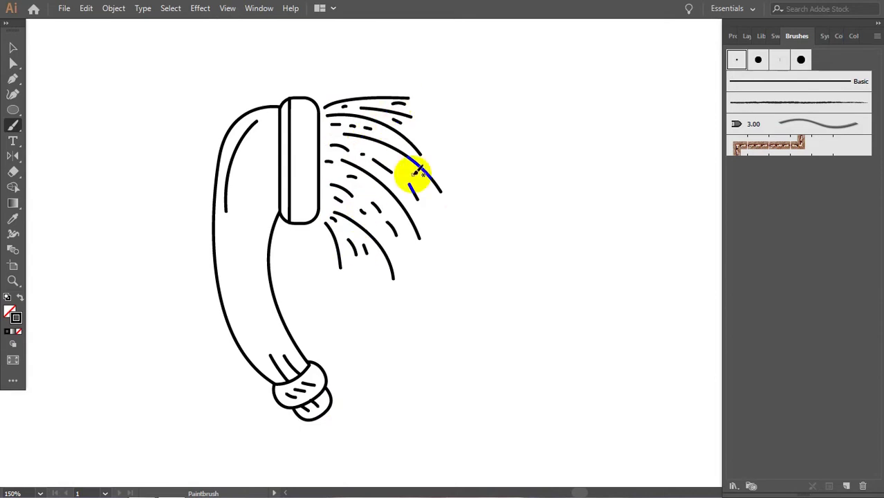
# Select the whole hand shower with its spray strokes and rotate it slightly counterclockwise.
pyautogui.hotkey('ctrl', '0')
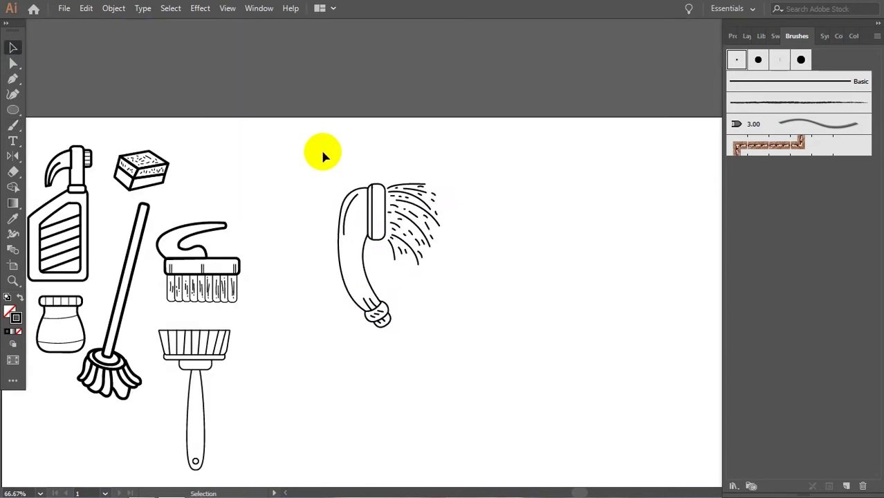
pyautogui.moveTo(322, 152); pyautogui.dragTo(507, 400)
pyautogui.hotkey('ctrl', '+')
pyautogui.hotkey('ctrl', '+')
pyautogui.moveTo(446, 330)
pyautogui.mouseDown()
pyautogui.moveTo(416, 344)
pyautogui.moveTo(470, 338)
pyautogui.moveTo(474, 298)
pyautogui.mouseUp()
pyautogui.moveTo(381, 296); pyautogui.dragTo(460, 368)
pyautogui.scroll(-3, 484, 277)
pyautogui.click(516, 205)
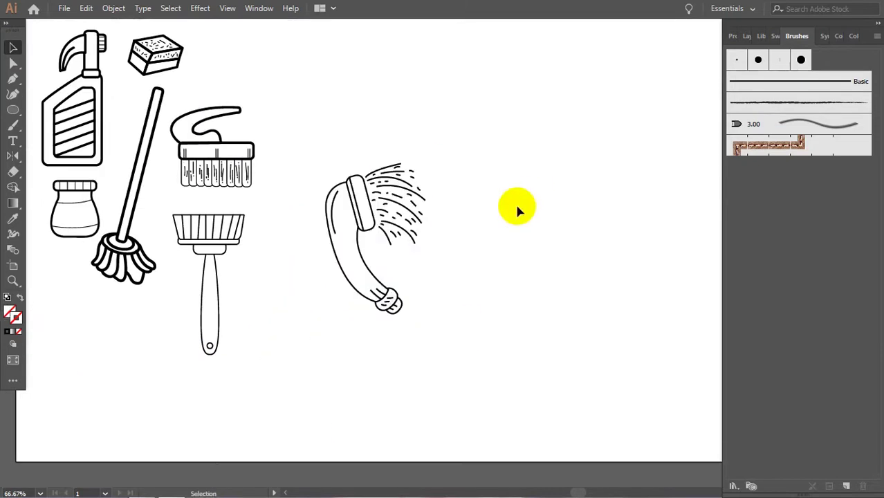
# Shrink the hand shower slightly and move it closer to the two brushes.
pyautogui.click(449, 300)
pyautogui.moveTo(449, 300)
pyautogui.mouseDown()
pyautogui.moveTo(430, 271)
pyautogui.moveTo(380, 291)
pyautogui.mouseUp()
pyautogui.scroll(2, 430, 270)
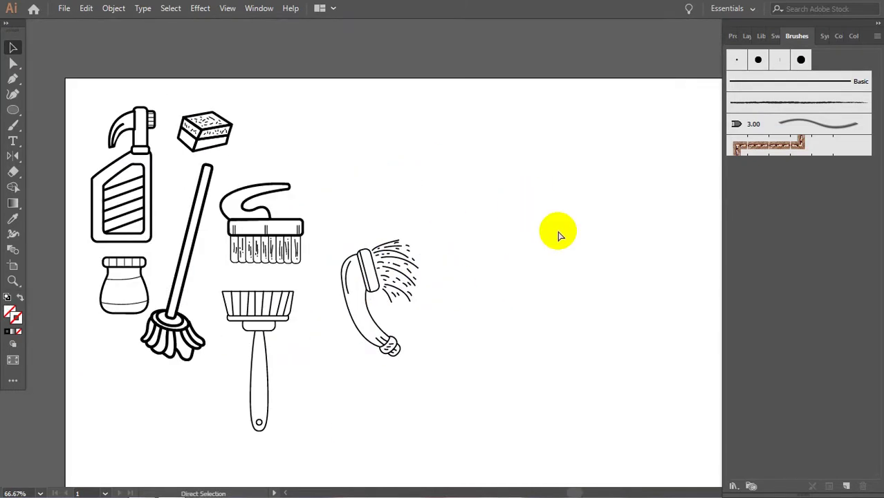
# Draw a tilted four-sided towel with curved sides using the Pen tool, fill it white and outline it with the medium round brush.
pyautogui.press('p')
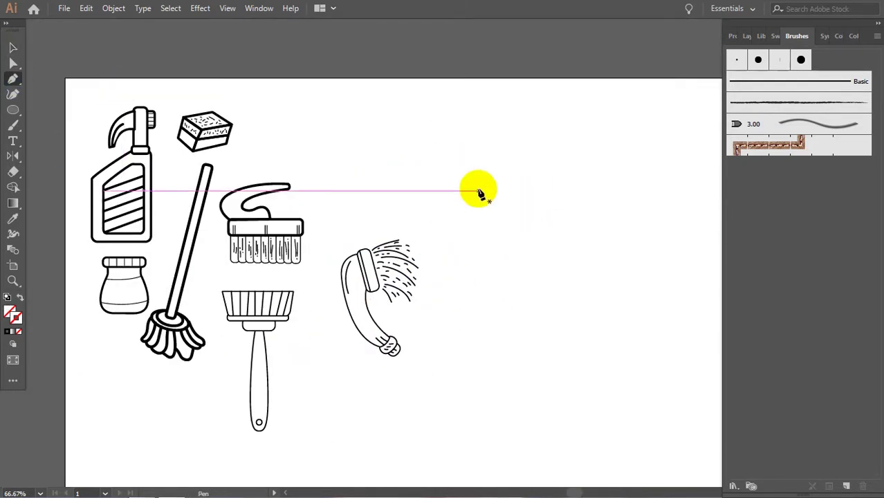
pyautogui.click(473, 185)
pyautogui.click(574, 158)
pyautogui.moveTo(632, 301); pyautogui.dragTo(592, 331)
pyautogui.moveTo(522, 341); pyautogui.dragTo(469, 351)
pyautogui.click(474, 186)
pyautogui.click(7, 297)
pyautogui.click(13, 47)
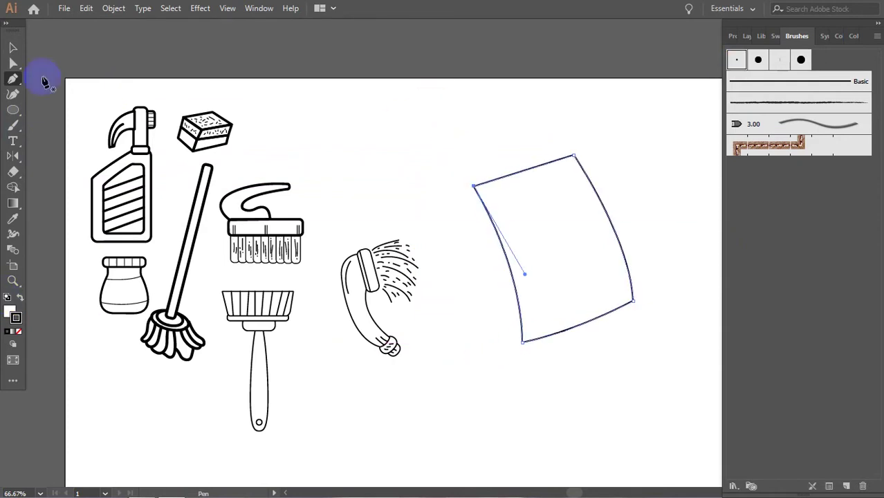
pyautogui.click(615, 96)
# Draw two slanted lines across the towel, one near its upper end and one near its lower end.
pyautogui.click(13, 78)
pyautogui.click(489, 216)
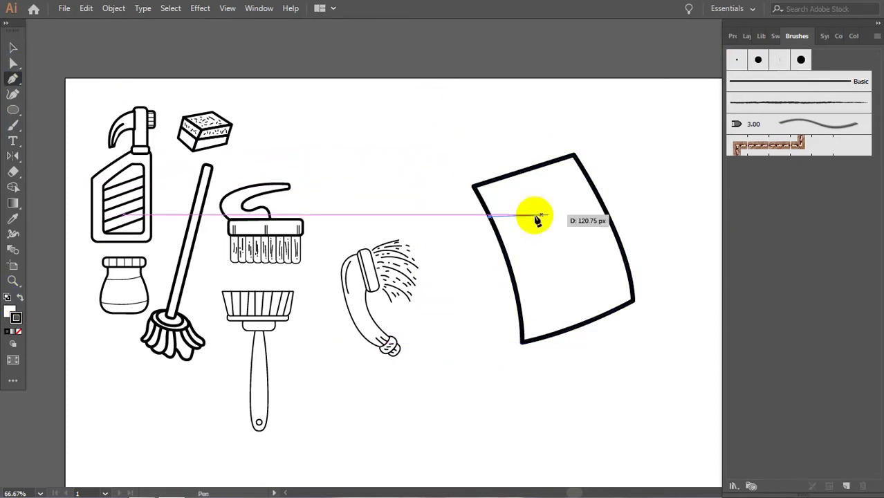
pyautogui.click(589, 184)
pyautogui.click(520, 313)
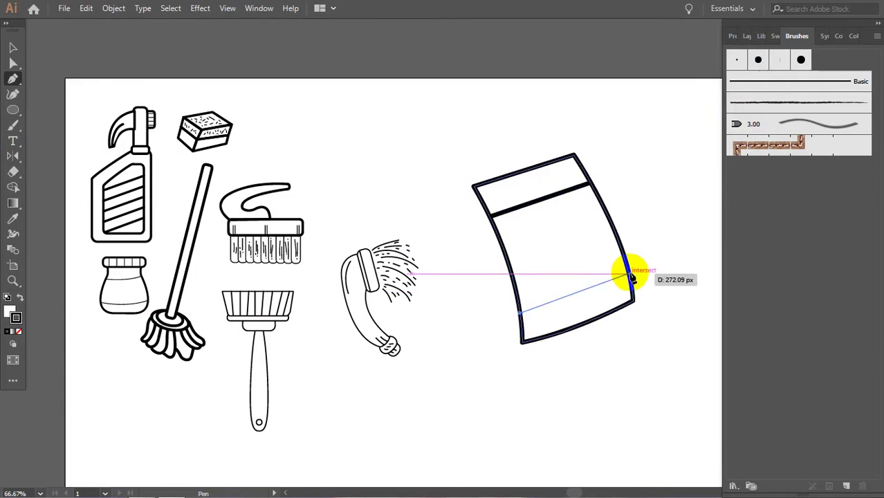
pyautogui.click(627, 275)
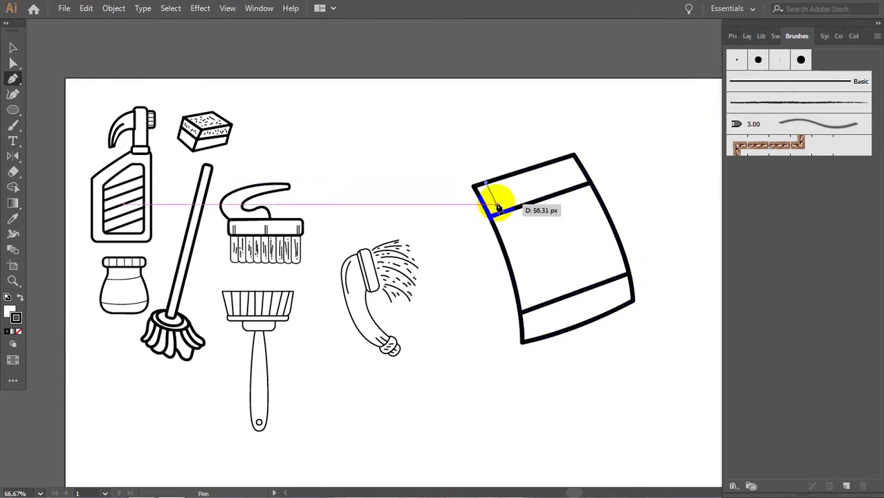
# Divide the towel's upper band with five short parallel stripes in the medium round brush.
pyautogui.click(504, 176)
pyautogui.click(522, 210)
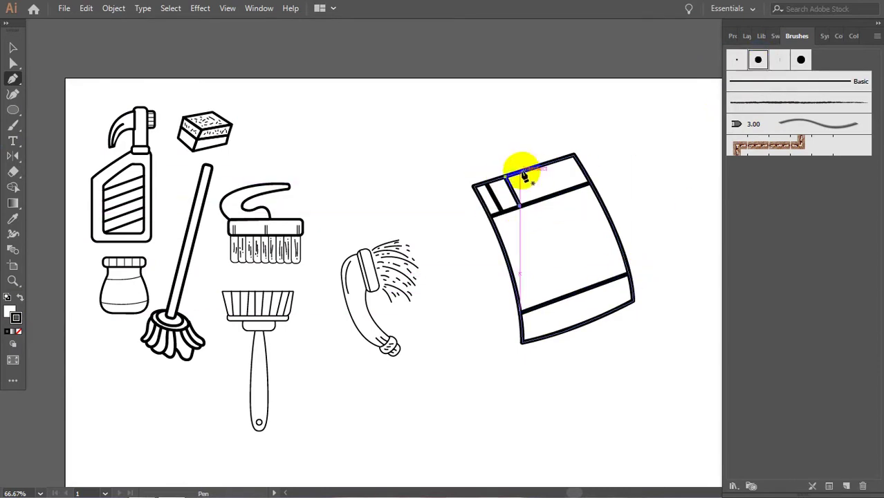
pyautogui.click(757, 60)
pyautogui.click(540, 166)
pyautogui.click(557, 157)
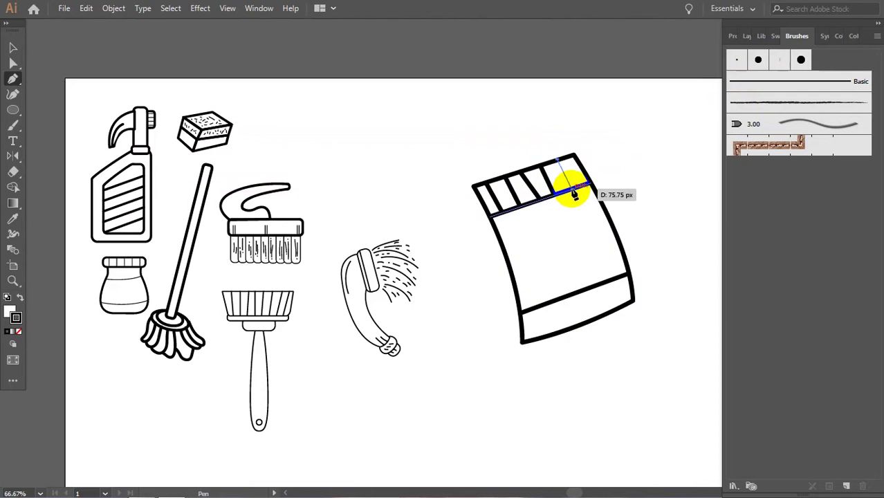
pyautogui.click(757, 60)
# Divide the towel's lower band with six short parallel stripes in the medium round brush.
pyautogui.click(532, 308)
pyautogui.click(537, 339)
pyautogui.click(757, 60)
pyautogui.click(548, 302)
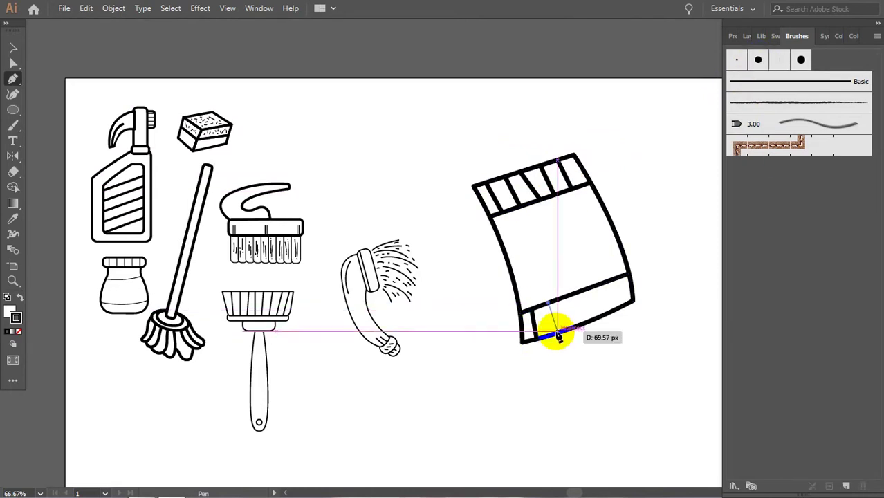
pyautogui.click(554, 335)
pyautogui.click(757, 59)
pyautogui.click(584, 291)
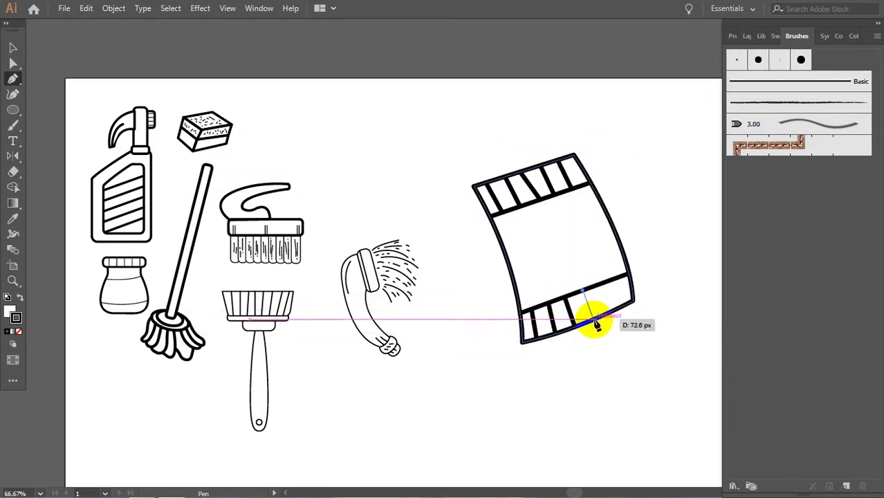
pyautogui.click(595, 318)
pyautogui.click(601, 284)
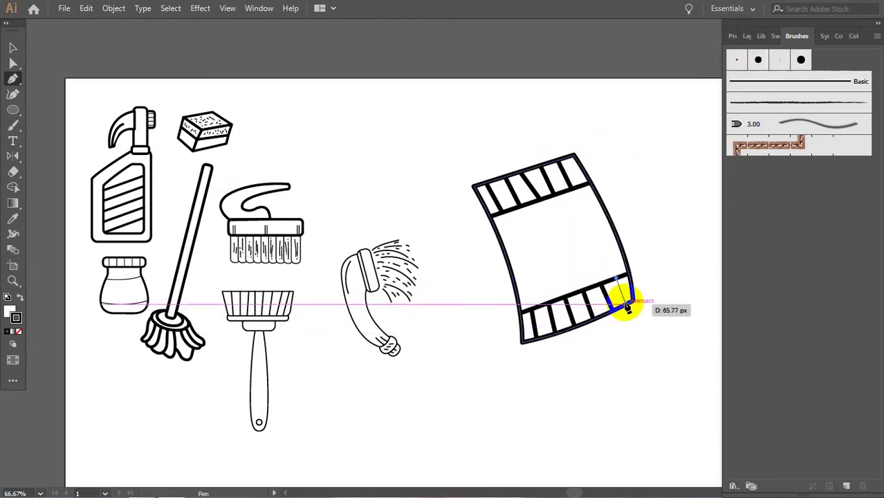
pyautogui.click(627, 309)
pyautogui.click(759, 60)
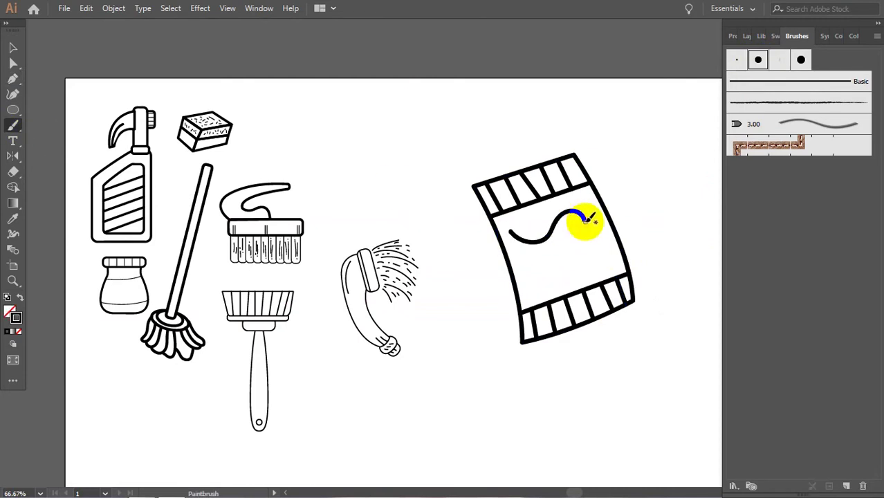
# Paint three parallel wavy strokes across the middle of the towel with the Paintbrush.
pyautogui.moveTo(588, 218); pyautogui.dragTo(586, 220)
pyautogui.press('v')
pyautogui.moveTo(536, 232); pyautogui.dragTo(546, 263)
pyautogui.moveTo(559, 276); pyautogui.dragTo(560, 278)
# Select the whole towel, shrink it and move it closer to the hand shower.
pyautogui.moveTo(444, 132); pyautogui.dragTo(650, 359)
pyautogui.click(114, 8)
pyautogui.click(158, 80)
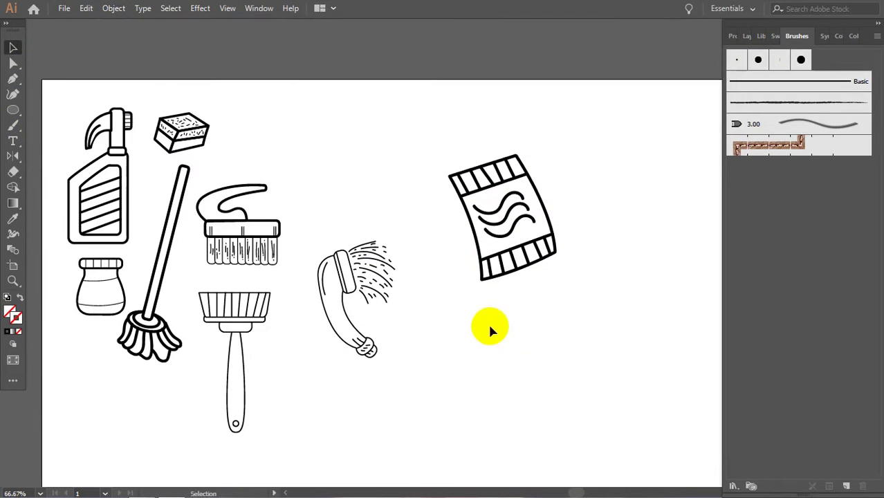
pyautogui.moveTo(501, 238); pyautogui.dragTo(450, 245)
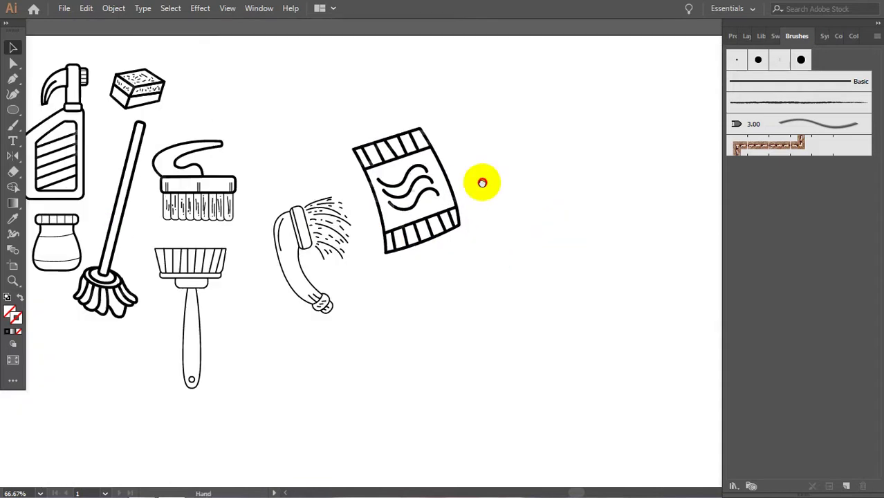
# Draw a wide, flat rectangle as the rim of a plant pot in the free area beside the towel.
pyautogui.moveTo(432, 396); pyautogui.dragTo(396, 245)
pyautogui.moveTo(12, 109); pyautogui.dragTo(63, 109)
pyautogui.moveTo(493, 214)
pyautogui.mouseDown()
pyautogui.moveTo(601, 231)
pyautogui.moveTo(595, 234)
pyautogui.mouseUp()
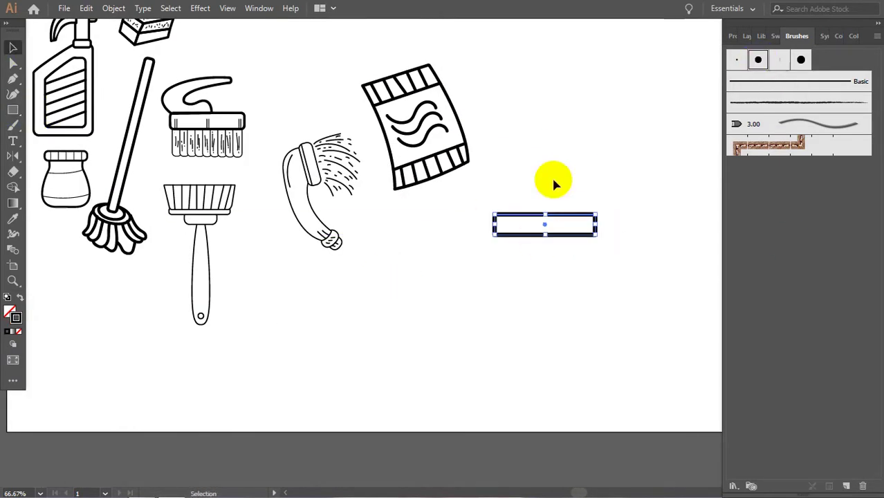
pyautogui.hotkey('ctrl', '1')
# Draw the pot's body below the rim, taper its lower corners inward and outline it with the medium round brush.
pyautogui.moveTo(396, 182); pyautogui.dragTo(511, 300)
pyautogui.press('a')
pyautogui.moveTo(397, 300); pyautogui.dragTo(402, 299)
pyautogui.moveTo(511, 300); pyautogui.dragTo(506, 298)
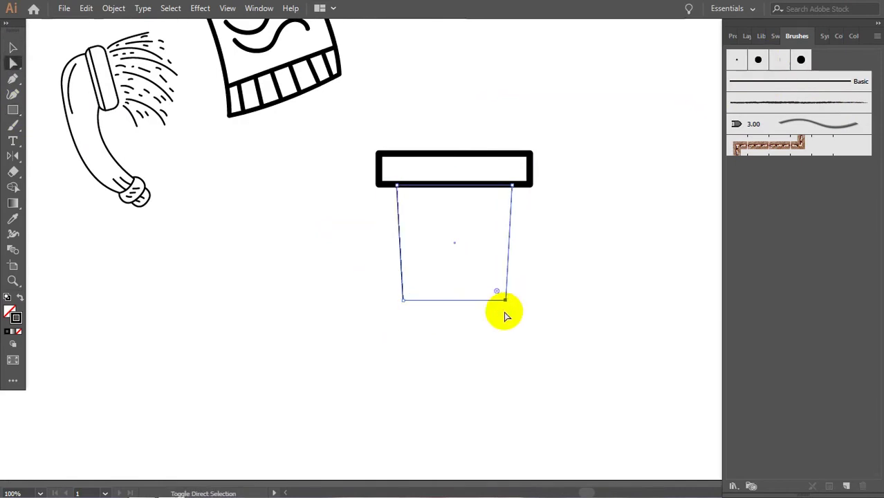
pyautogui.click(758, 61)
pyautogui.click(696, 214)
# Add a small flat rectangle as the base beneath the pot's body.
pyautogui.press('m')
pyautogui.moveTo(420, 300); pyautogui.dragTo(492, 317)
pyautogui.scroll(3, 361, 260)
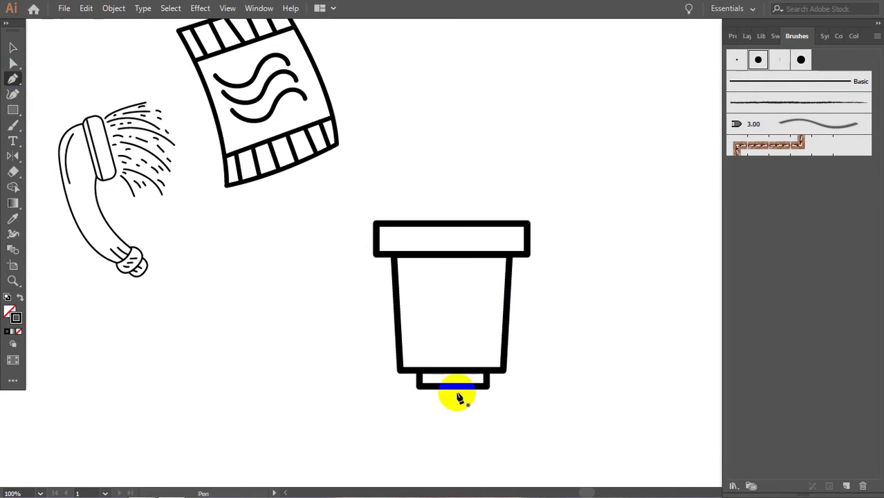
# Draw three upright lines inside the pot's body, angling the outer two to follow its sides.
pyautogui.click(419, 280)
pyautogui.click(453, 275)
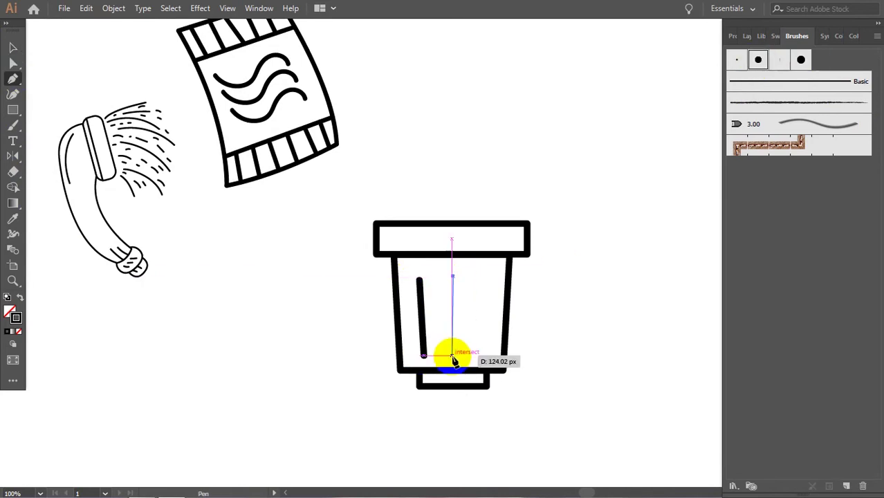
pyautogui.click(452, 356)
pyautogui.click(758, 60)
pyautogui.click(486, 280)
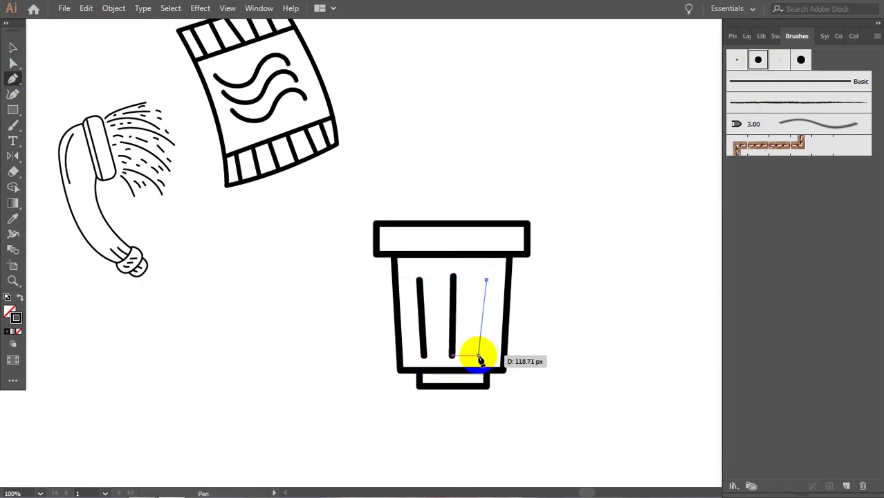
pyautogui.click(761, 60)
pyautogui.press('v')
# Draw a tall leaf-shaped ellipse tapering down to the pot, outline it with the medium round brush and place it over the rim.
pyautogui.scroll(-3, 141, 211)
pyautogui.moveTo(326, 241); pyautogui.dragTo(582, 214)
pyautogui.scroll(3, 580, 209)
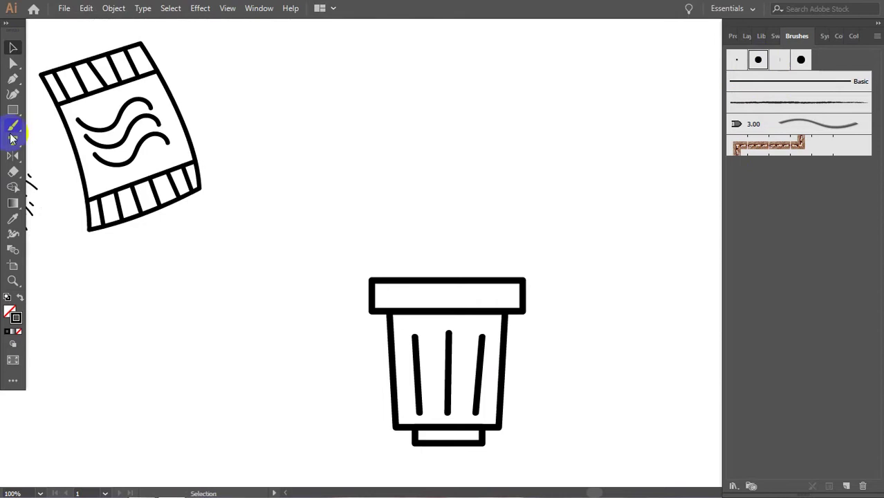
pyautogui.press('l')
pyautogui.moveTo(355, 43); pyautogui.dragTo(430, 296)
pyautogui.press('a')
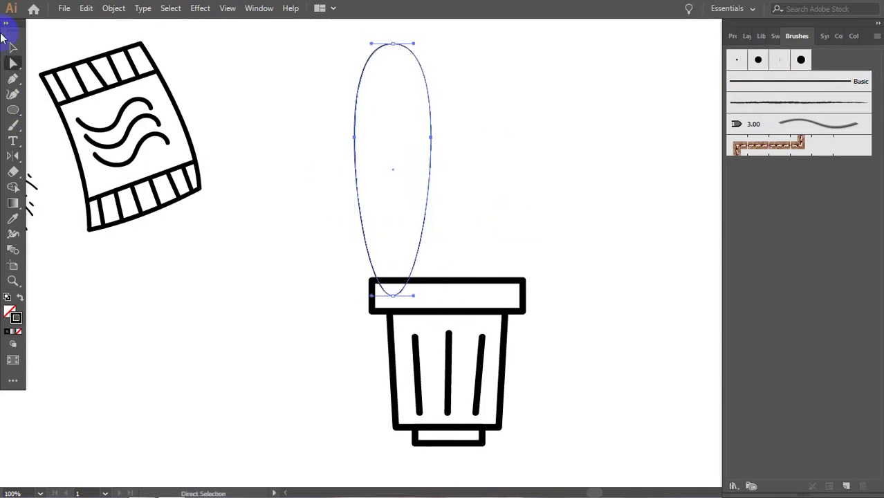
pyautogui.click(13, 46)
pyautogui.rightClick(436, 297)
pyautogui.press('Escape')
pyautogui.moveTo(421, 241); pyautogui.dragTo(438, 235)
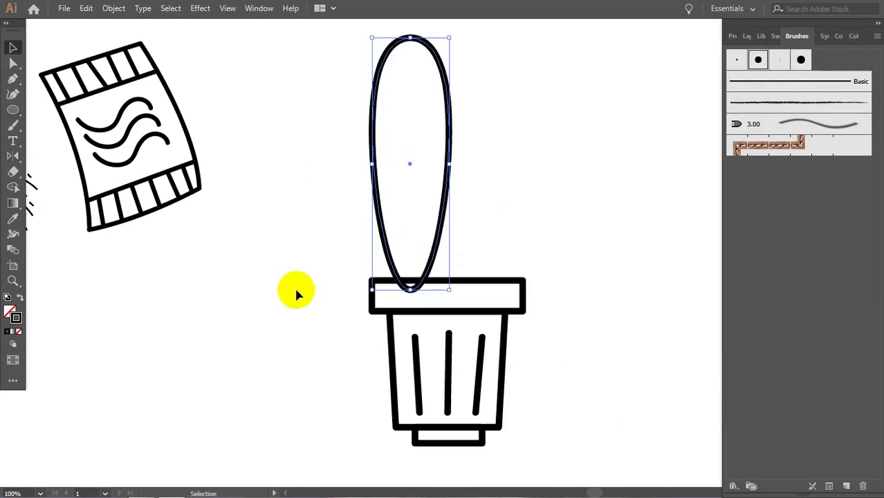
# Fill the whole pot with white and bring it in front of the leaf.
pyautogui.moveTo(345, 292); pyautogui.dragTo(585, 458)
pyautogui.hotkey('ctrl', 'shift', ']')
pyautogui.click(640, 201)
# Rotate the leaf slightly counterclockwise and move it to the left half of the pot.
pyautogui.press('space')
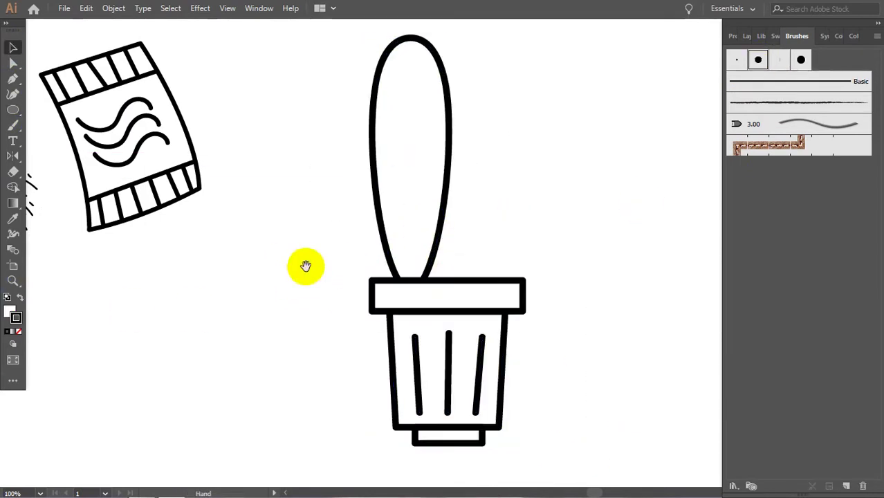
pyautogui.moveTo(306, 265); pyautogui.dragTo(236, 284)
pyautogui.click(379, 276)
pyautogui.moveTo(375, 310); pyautogui.dragTo(379, 178)
pyautogui.click(325, 188)
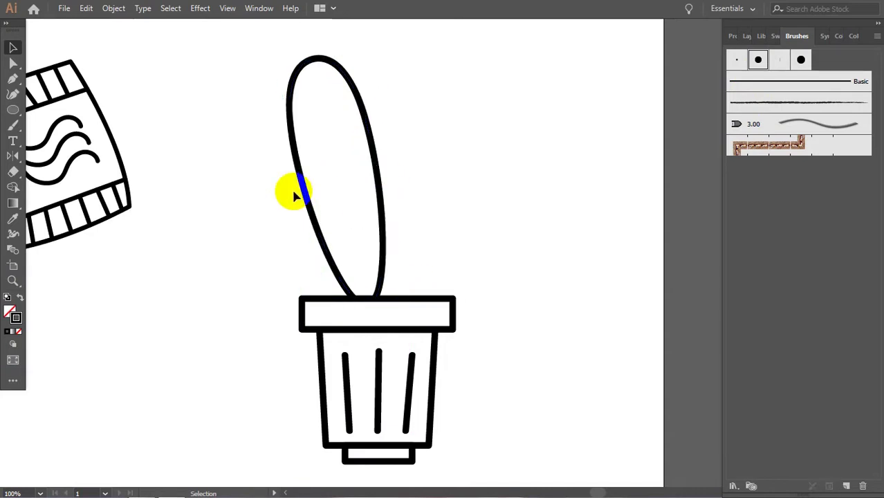
pyautogui.press('a')
pyautogui.moveTo(293, 195); pyautogui.dragTo(355, 226)
pyautogui.click(469, 164)
# Draw a straight centre vein inside the tilted leaf, starting at the pot's rim.
pyautogui.press('p')
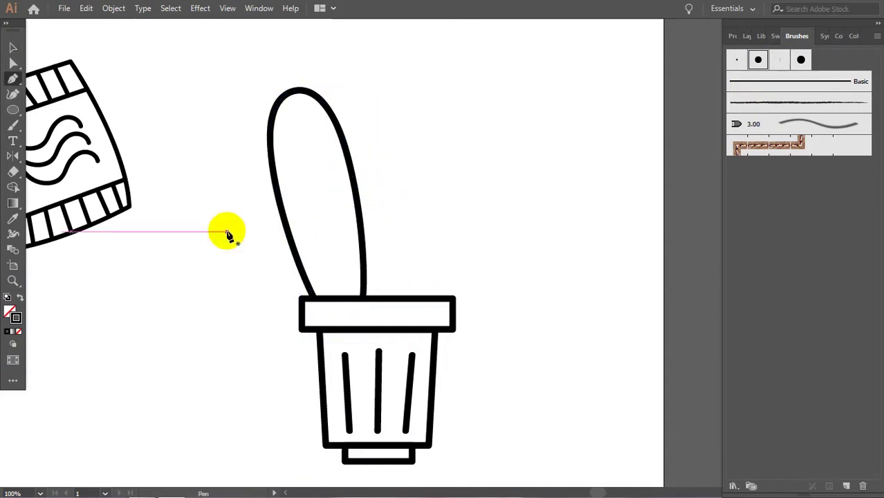
pyautogui.click(339, 296)
pyautogui.click(311, 157)
# Make a mirrored copy of the leaf and its vein and place it on the right half of the pot.
pyautogui.press('v')
pyautogui.moveTo(271, 139)
pyautogui.mouseDown()
pyautogui.moveTo(374, 199)
pyautogui.moveTo(363, 203)
pyautogui.moveTo(450, 220)
pyautogui.moveTo(469, 203)
pyautogui.mouseUp()
pyautogui.rightClick(363, 204)
pyautogui.click(534, 405)
pyautogui.moveTo(249, 192); pyautogui.dragTo(490, 233)
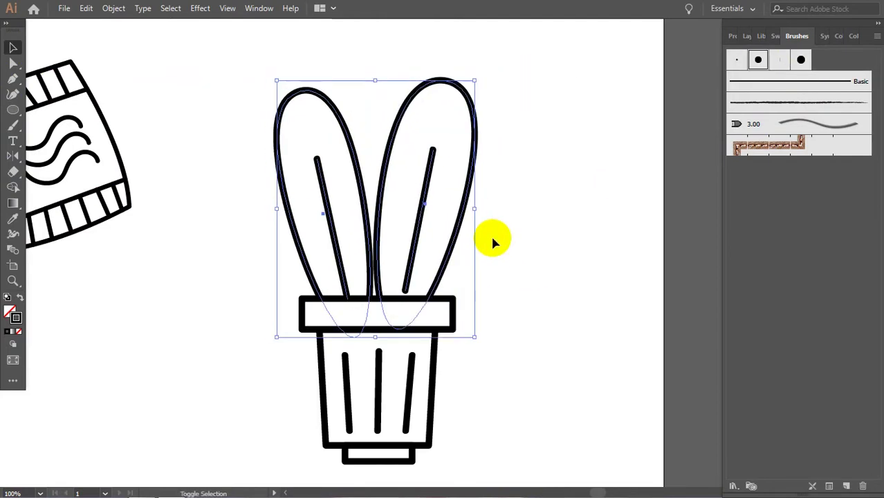
# Add a taller upright leaf with a centre vein between the two side leaves and send it to the back.
pyautogui.click(490, 235)
pyautogui.scroll(3, 482, 284)
pyautogui.scroll(-5, 482, 283)
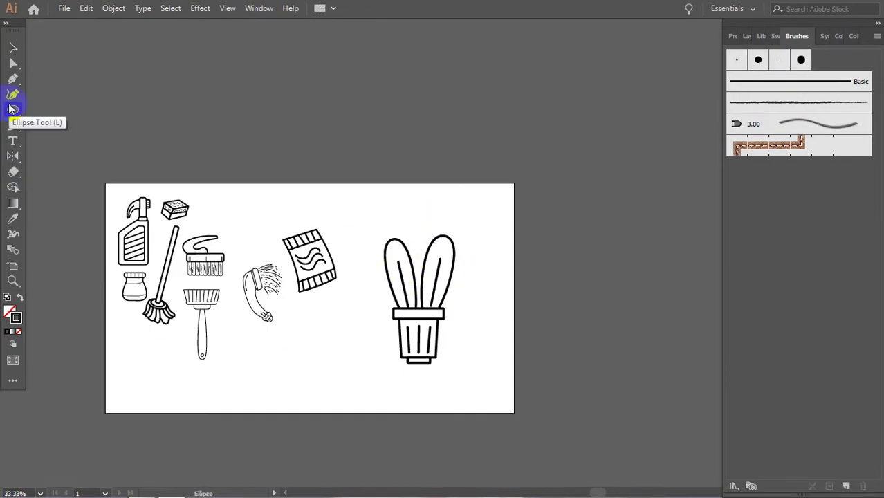
pyautogui.click(435, 294)
pyautogui.moveTo(435, 294); pyautogui.dragTo(415, 200)
pyautogui.rightClick(442, 237)
pyautogui.click(592, 454)
pyautogui.scroll(2, 483, 311)
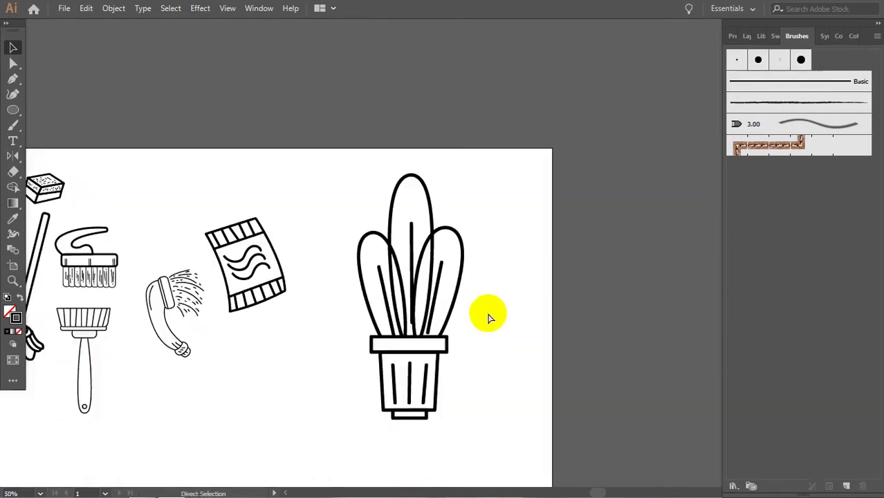
# Fill the leaves with white and reapply the medium round brush so the side leaves cover the middle one.
pyautogui.click(757, 59)
pyautogui.click(375, 252)
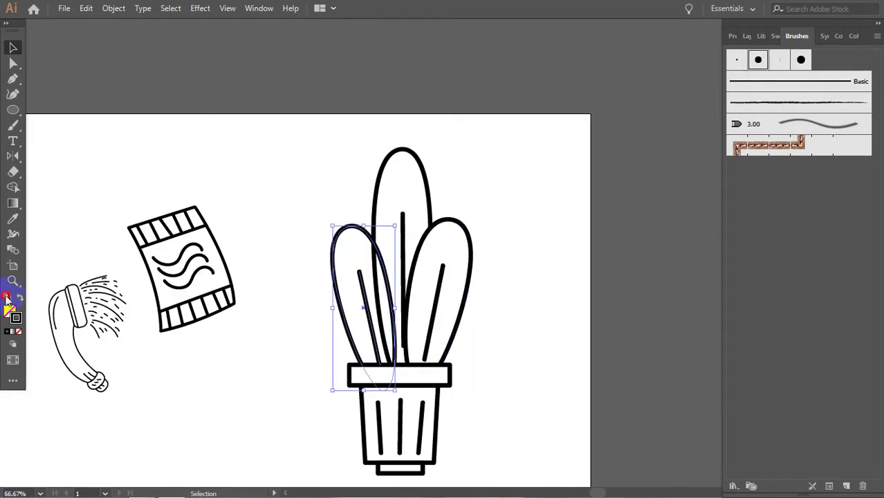
pyautogui.click(758, 59)
pyautogui.click(426, 181)
pyautogui.click(7, 297)
pyautogui.click(432, 200)
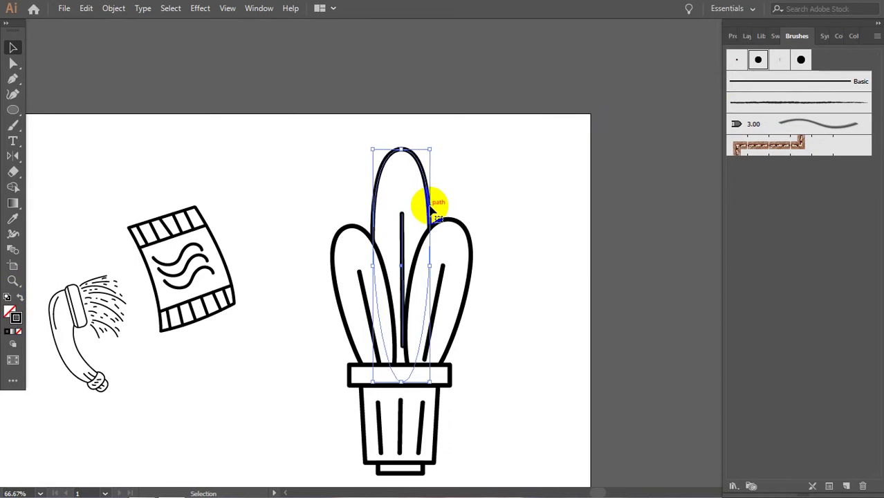
pyautogui.click(536, 178)
# Tilt the two side leaves outward, select the whole potted plant and expand its appearance.
pyautogui.scroll(-2, 571, 266)
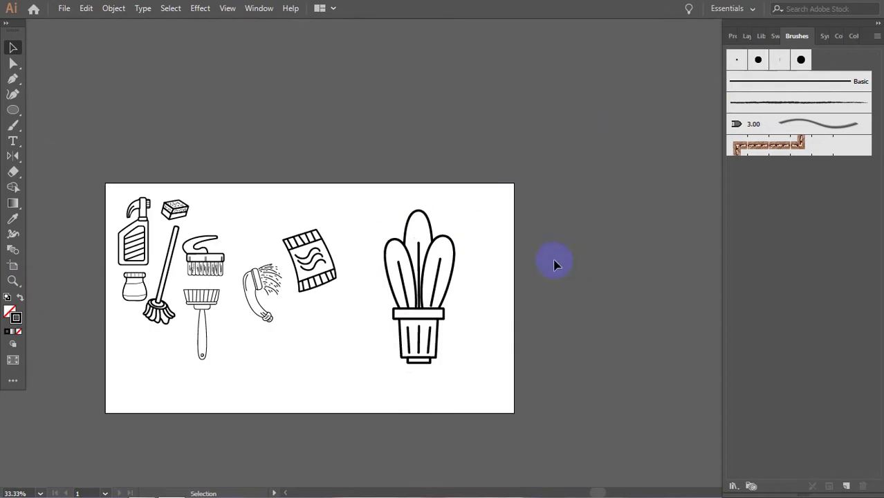
pyautogui.moveTo(423, 325); pyautogui.dragTo(482, 401)
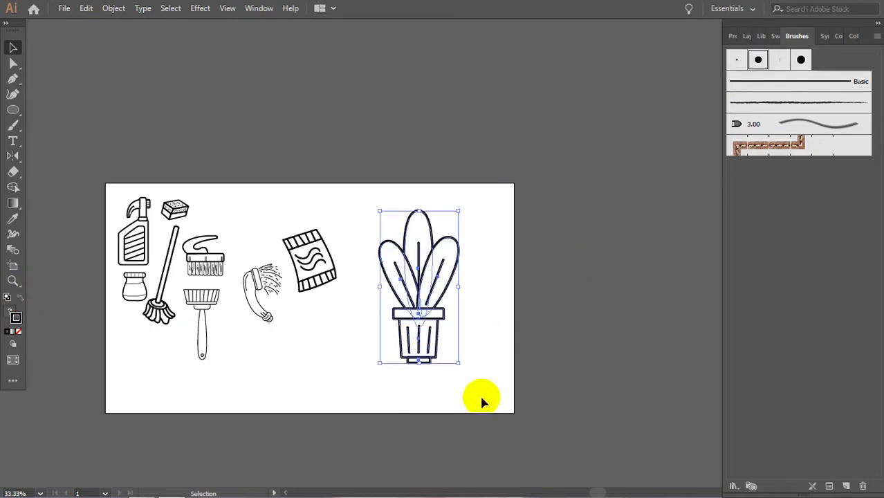
pyautogui.click(113, 8)
pyautogui.click(178, 185)
# Shrink the potted plant and move it next to the towel.
pyautogui.scroll(2, 414, 354)
pyautogui.click(484, 132)
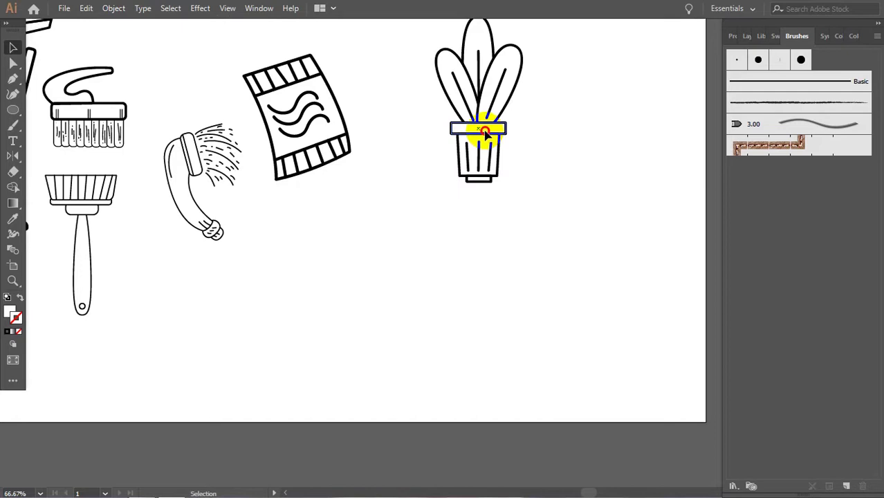
pyautogui.moveTo(484, 132); pyautogui.dragTo(427, 140)
pyautogui.moveTo(567, 126); pyautogui.dragTo(553, 221)
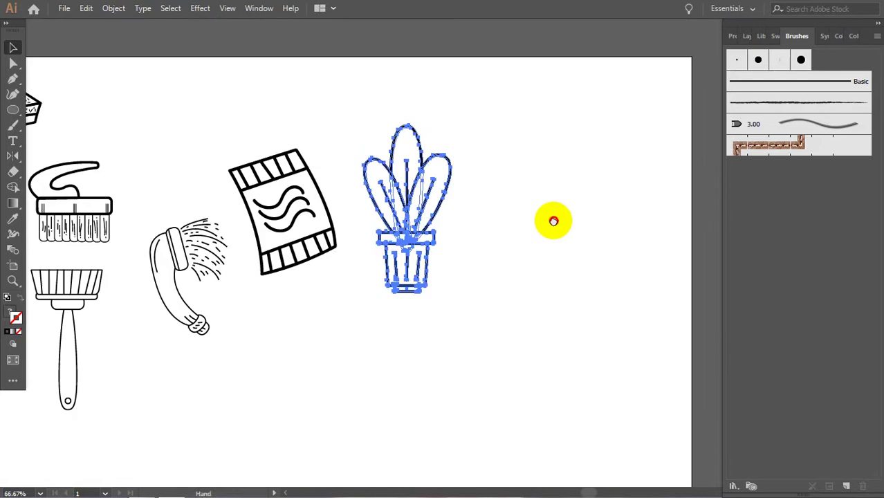
# Draw a tall ellipse about 204 px wide below the towel and lower its side anchors to form an egg-shaped bag body.
pyautogui.click(584, 306)
pyautogui.moveTo(584, 306)
pyautogui.mouseDown()
pyautogui.moveTo(611, 319)
pyautogui.moveTo(527, 203)
pyautogui.moveTo(488, 242)
pyautogui.moveTo(543, 256)
pyautogui.mouseUp()
pyautogui.press('l')
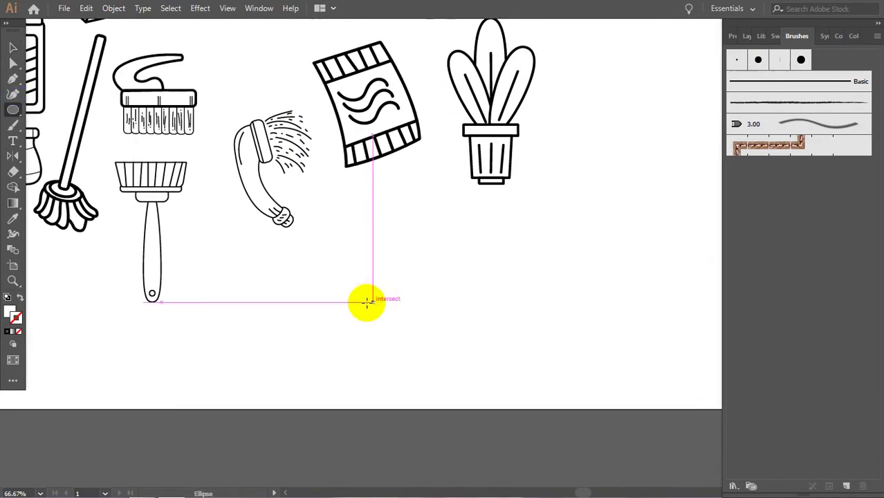
pyautogui.moveTo(357, 228); pyautogui.dragTo(444, 365)
pyautogui.press('a')
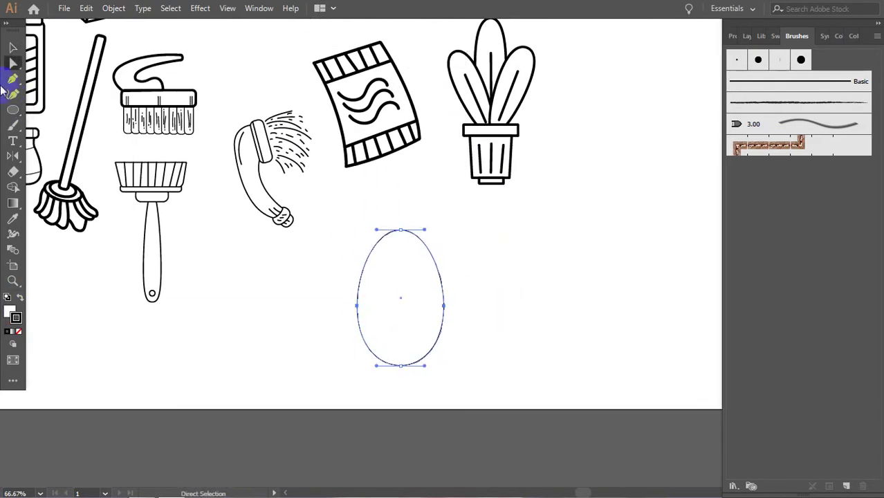
pyautogui.click(258, 237)
# Draw a small flattened ellipse at the top of the bag body and duplicate it slightly higher to form two neck rings.
pyautogui.click(12, 109)
pyautogui.moveTo(389, 222); pyautogui.dragTo(416, 234)
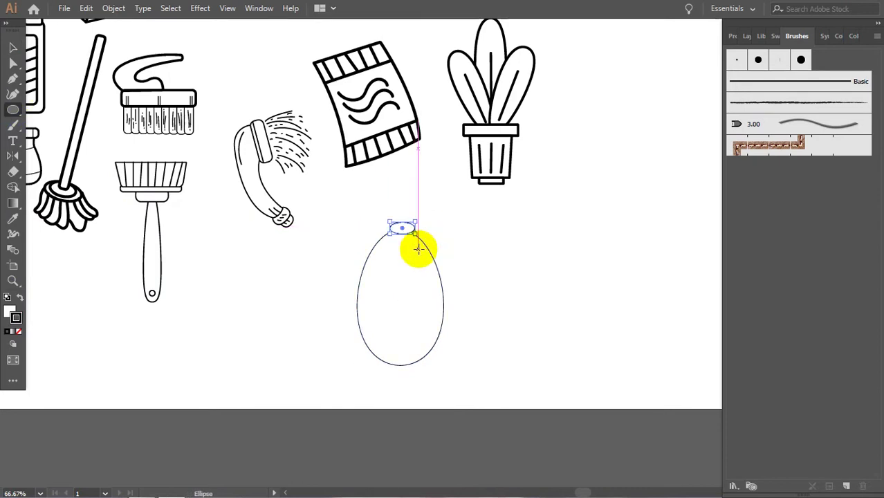
pyautogui.hotkey('ctrl', '=')
pyautogui.hotkey('ctrl', '=')
pyautogui.hotkey('ctrl', '=')
pyautogui.hotkey('ctrl', '=')
pyautogui.hotkey('ctrl', '=')
pyautogui.press('a')
pyautogui.moveTo(416, 275)
pyautogui.mouseDown()
pyautogui.moveTo(435, 253)
pyautogui.moveTo(414, 253)
pyautogui.moveTo(436, 271)
pyautogui.moveTo(440, 237)
pyautogui.mouseUp()
pyautogui.press('v')
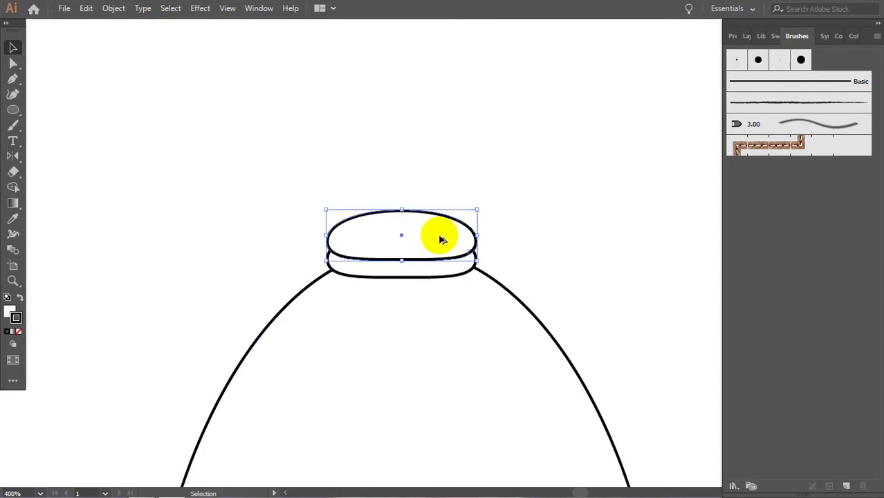
pyautogui.click(546, 272)
# Squash the bag and its neck rings vertically from above, then adjust the height of the lower neck ring.
pyautogui.hotkey('ctrl', '-')
pyautogui.hotkey('ctrl', '-')
pyautogui.hotkey('ctrl', '-')
pyautogui.hotkey('ctrl', '-')
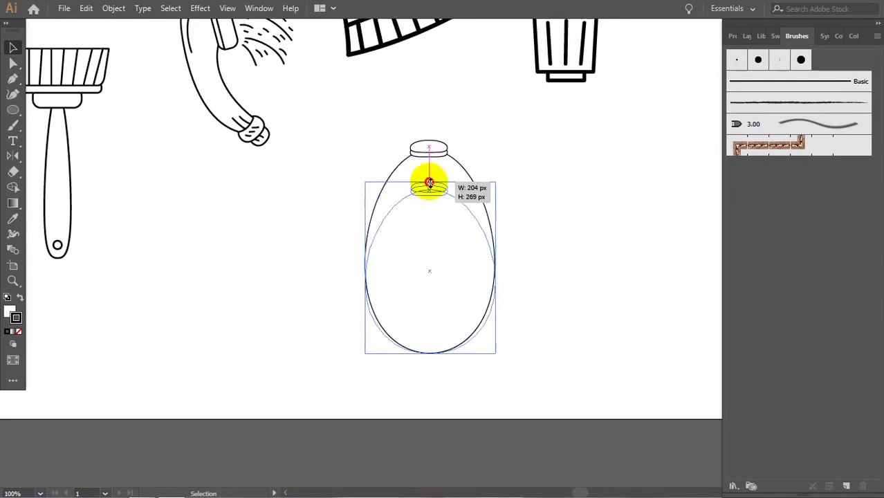
pyautogui.hotkey('ctrl', '+')
pyautogui.scroll(3, 449, 200)
pyautogui.click(424, 258)
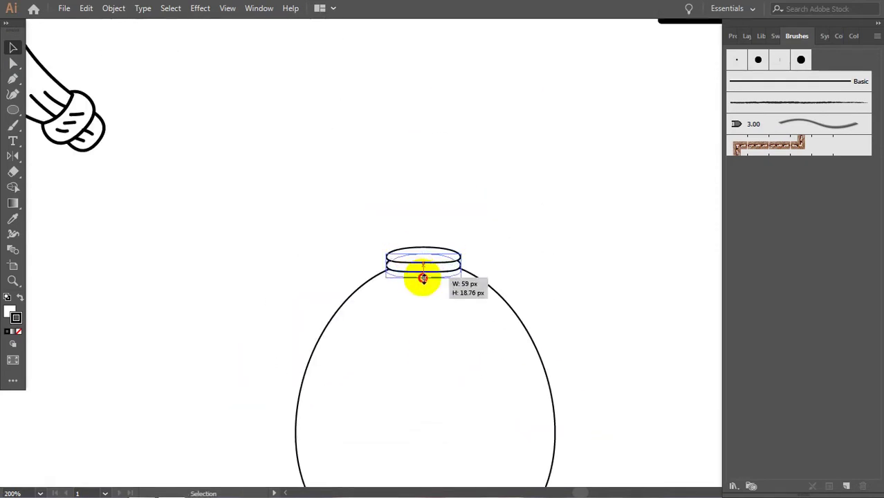
pyautogui.moveTo(422, 278); pyautogui.dragTo(422, 280)
pyautogui.click(553, 290)
# Draw an ellipse with a dented top edge, widen it above the bag's neck and send it behind the neck rings.
pyautogui.scroll(2, 553, 290)
pyautogui.hscroll(-1, 553, 290)
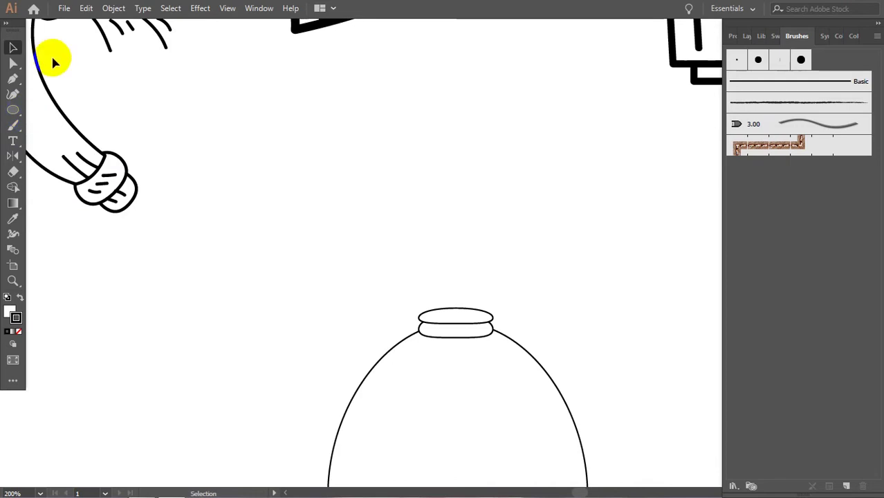
pyautogui.moveTo(499, 240); pyautogui.dragTo(495, 258)
pyautogui.press('a')
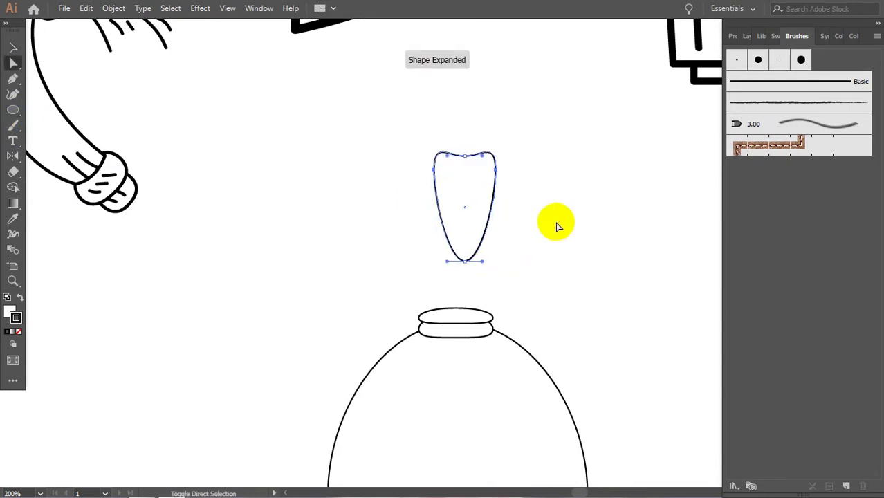
pyautogui.click(490, 186)
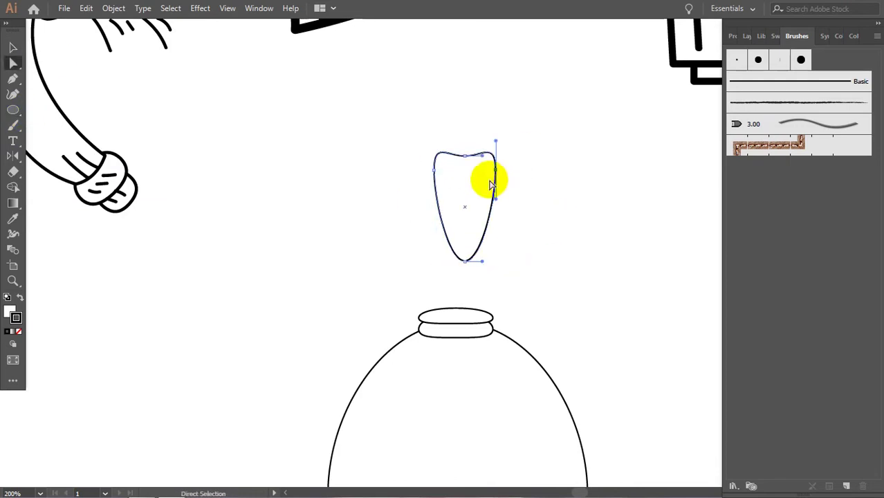
pyautogui.click(14, 47)
pyautogui.moveTo(513, 204); pyautogui.dragTo(453, 292)
pyautogui.rightClick(453, 291)
pyautogui.moveTo(484, 432)
pyautogui.click(756, 409)
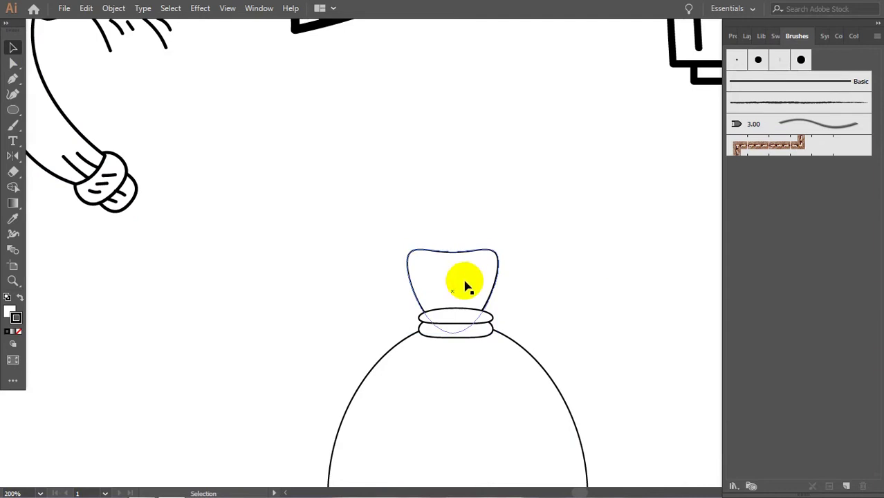
pyautogui.click(548, 309)
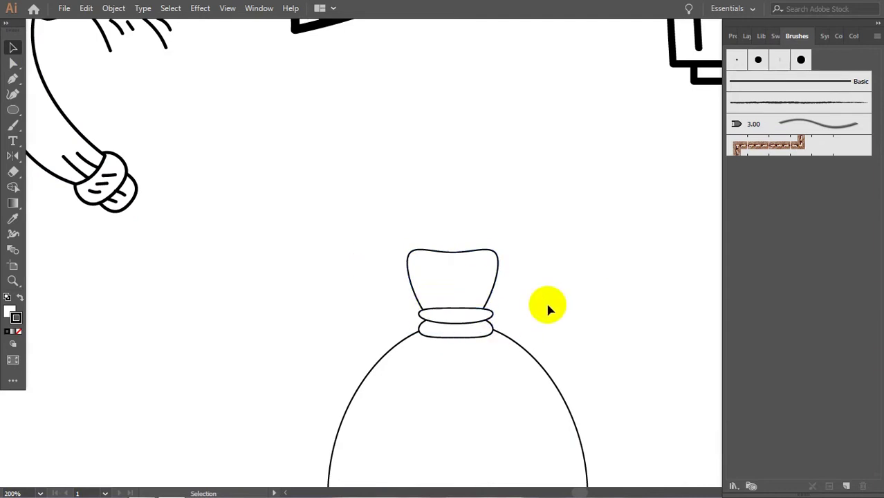
# Apply the 3 pt. Round brush to the bag outlines and paint curved fold lines on its body and gathered top.
pyautogui.click(471, 292)
pyautogui.click(627, 425)
pyautogui.scroll(-5, 611, 178)
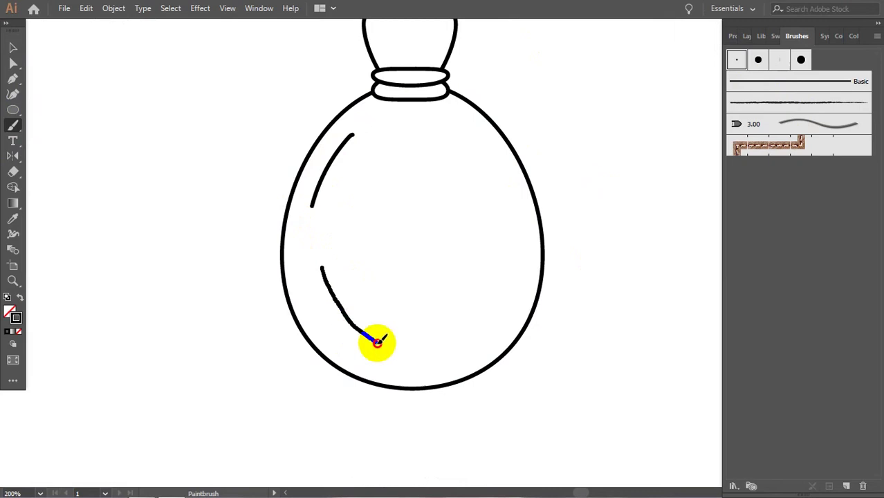
pyautogui.moveTo(523, 258); pyautogui.dragTo(497, 336)
pyautogui.moveTo(484, 239); pyautogui.dragTo(450, 341)
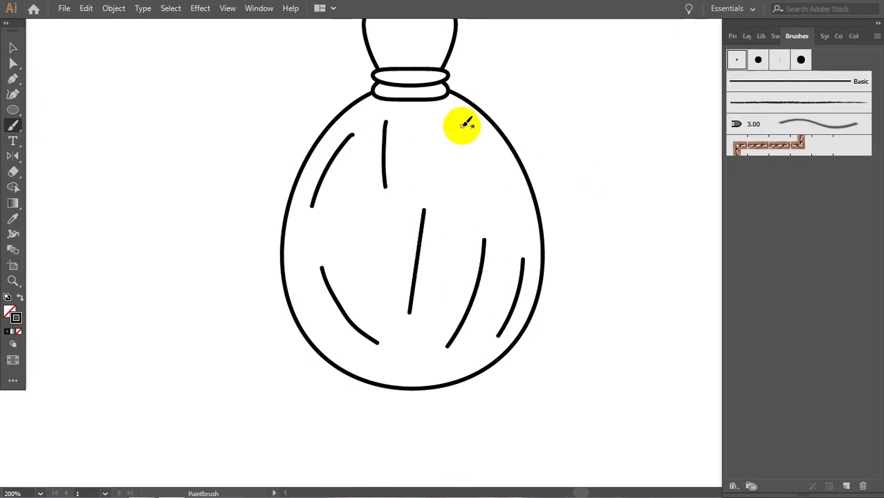
pyautogui.scroll(3, 339, 135)
pyautogui.moveTo(389, 157); pyautogui.dragTo(386, 136)
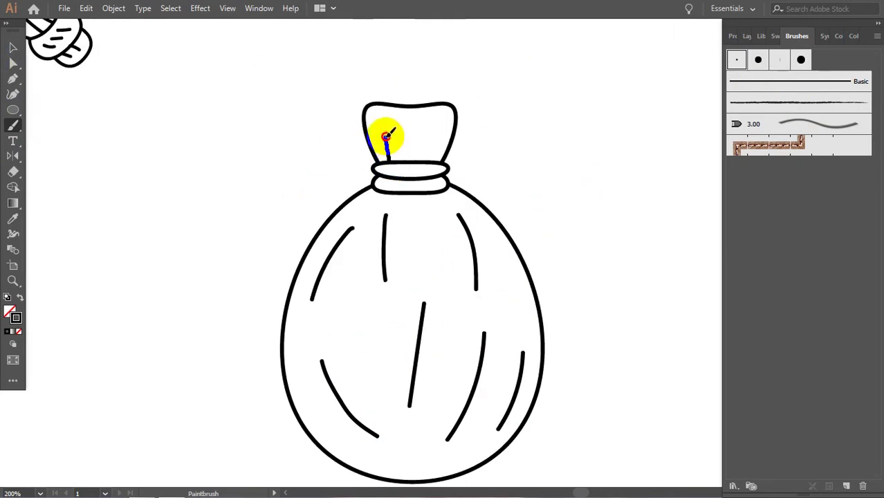
# Select the whole bag, expand its appearance and shift it slightly into place below the towel.
pyautogui.press('v')
pyautogui.hotkey('ctrl', '-')
pyautogui.hotkey('ctrl', '-')
pyautogui.hotkey('ctrl', '-')
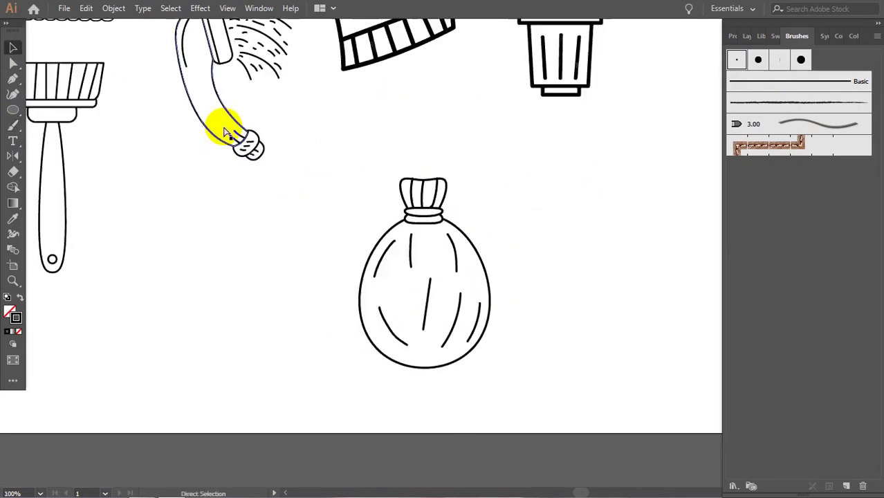
pyautogui.click(429, 282)
pyautogui.click(113, 8)
pyautogui.click(168, 201)
pyautogui.moveTo(472, 333); pyautogui.dragTo(453, 310)
pyautogui.click(525, 308)
# Draw an upright rectangle between the brush and the bag and move its lower corners inward to make a tapered bucket body.
pyautogui.scroll(3, 524, 308)
pyautogui.moveTo(525, 307); pyautogui.dragTo(564, 135)
pyautogui.click(12, 110)
pyautogui.click(70, 108)
pyautogui.moveTo(292, 147); pyautogui.dragTo(370, 256)
pyautogui.hotkey('ctrl', 'z')
pyautogui.press('a')
pyautogui.click(11, 50)
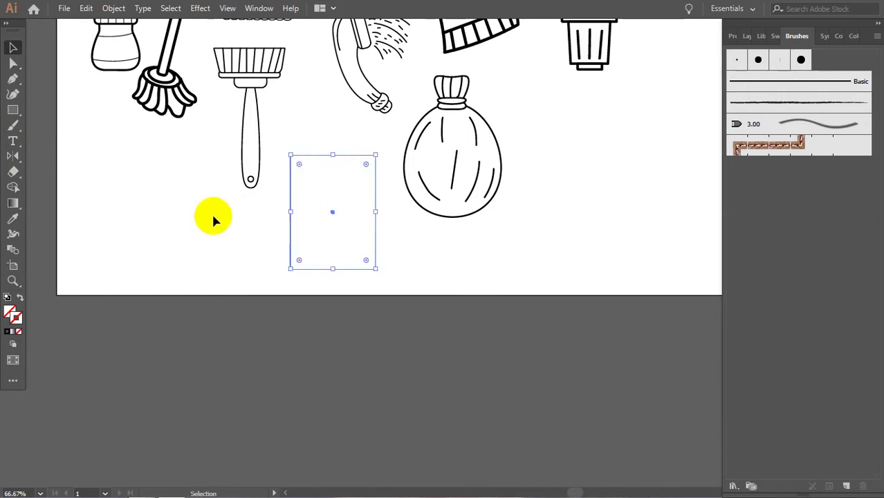
pyautogui.press('a')
pyautogui.moveTo(291, 269); pyautogui.dragTo(299, 268)
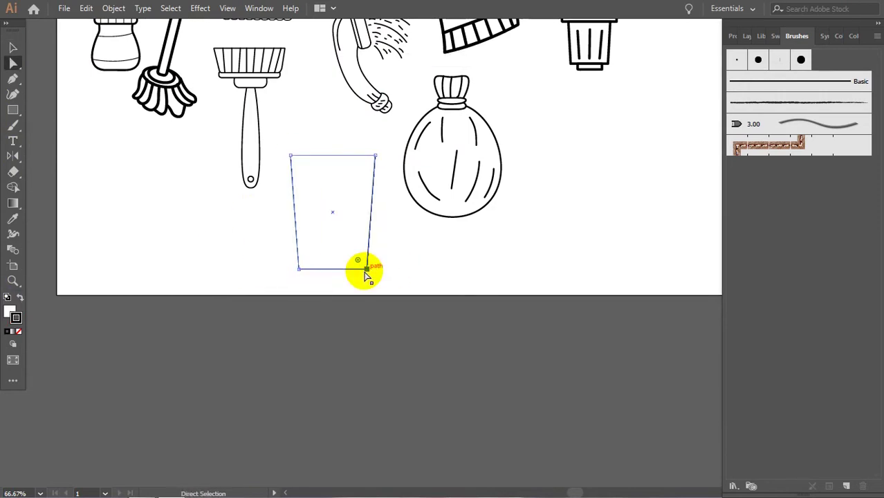
# Draw a thin, wider rectangle as the rim across the bucket's upper edge and apply the medium round brush to the bucket.
pyautogui.moveTo(276, 147); pyautogui.dragTo(381, 160)
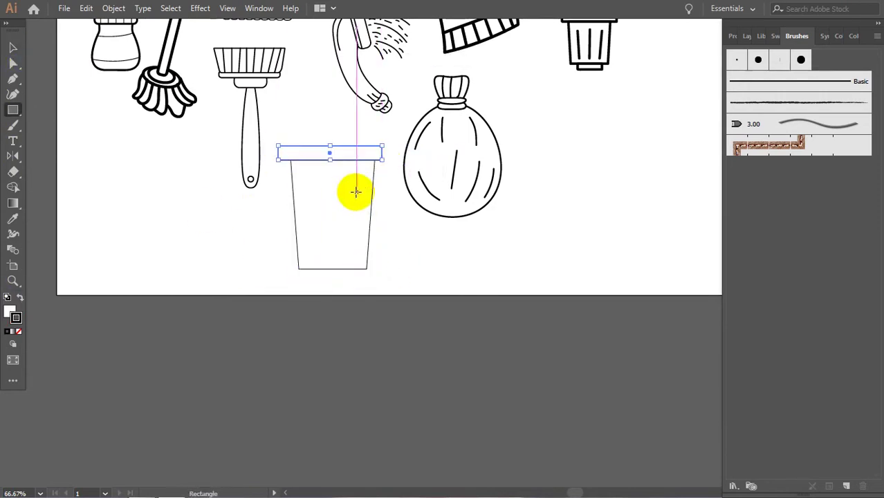
pyautogui.click(731, 35)
pyautogui.click(797, 35)
pyautogui.click(758, 59)
# Move the bucket beside the bag below the potted plant, keeping the medium round brush on its outline.
pyautogui.moveTo(478, 237); pyautogui.dragTo(485, 341)
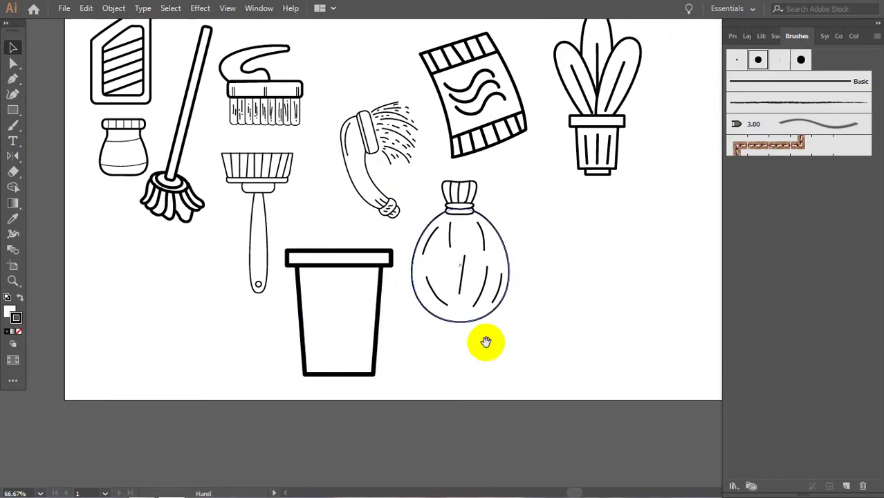
pyautogui.moveTo(311, 236)
pyautogui.mouseDown()
pyautogui.moveTo(563, 242)
pyautogui.moveTo(408, 315)
pyautogui.moveTo(506, 403)
pyautogui.mouseUp()
pyautogui.click(737, 59)
pyautogui.click(623, 235)
pyautogui.moveTo(529, 437)
pyautogui.mouseDown()
pyautogui.moveTo(511, 401)
pyautogui.moveTo(501, 403)
pyautogui.moveTo(532, 441)
pyautogui.mouseUp()
pyautogui.click(757, 59)
pyautogui.click(578, 331)
pyautogui.moveTo(539, 250); pyautogui.dragTo(450, 211)
# Draw a circle wider than the bucket rim, centre it over the bucket and remove its fill.
pyautogui.moveTo(12, 110); pyautogui.dragTo(83, 69)
pyautogui.moveTo(316, 173); pyautogui.dragTo(460, 312)
pyautogui.press('v')
pyautogui.moveTo(381, 240); pyautogui.dragTo(392, 267)
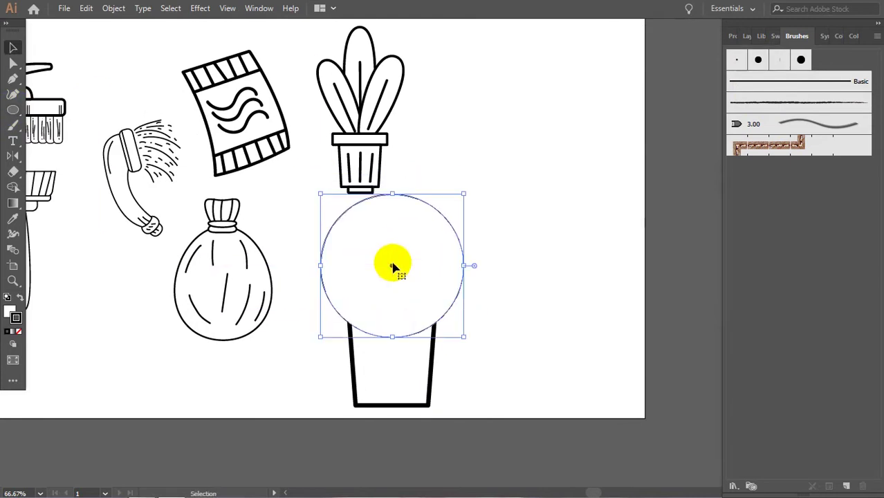
pyautogui.click(15, 313)
pyautogui.click(18, 331)
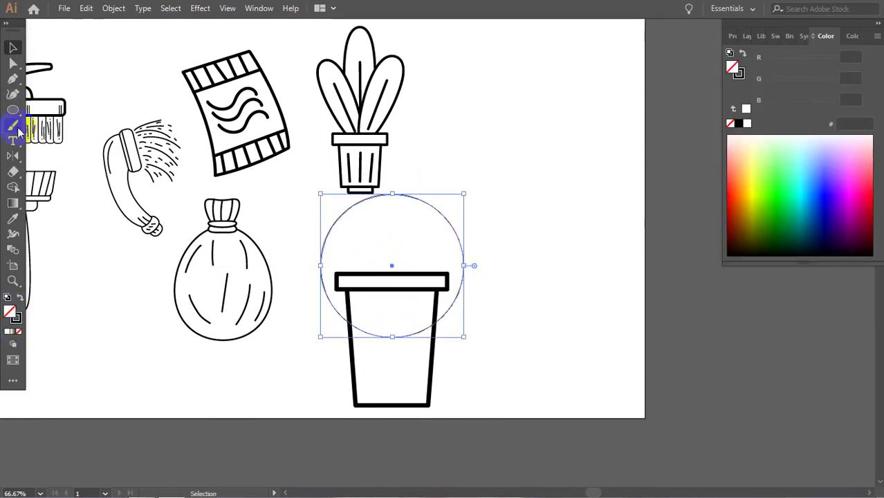
# Cut the circle at its two side anchors with the Scissors tool and delete the lower half.
pyautogui.moveTo(12, 172); pyautogui.dragTo(41, 185)
pyautogui.click(321, 265)
pyautogui.click(464, 265)
pyautogui.press('Delete')
pyautogui.click(12, 48)
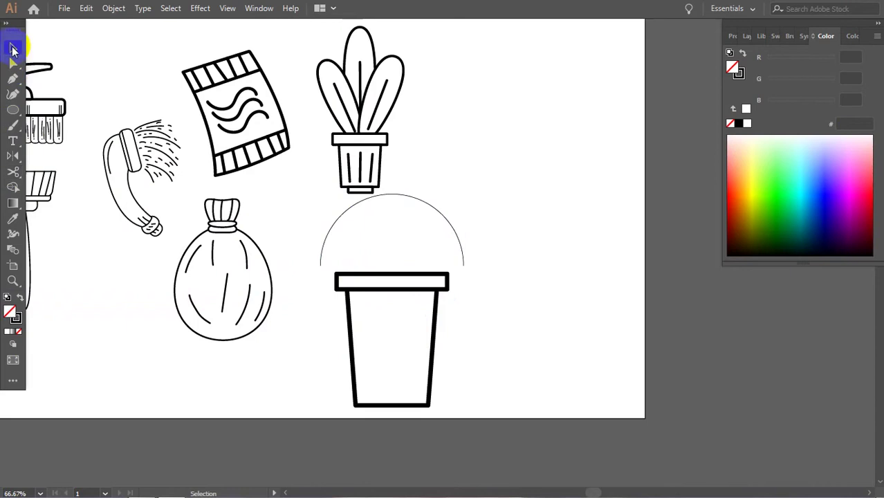
# Narrow the half-circle arc evenly above the rim and apply the 3 pt. Round brush to it.
pyautogui.click(319, 229)
pyautogui.moveTo(463, 229); pyautogui.dragTo(457, 231)
pyautogui.hotkey('ctrl', '+')
pyautogui.hotkey('ctrl', '+')
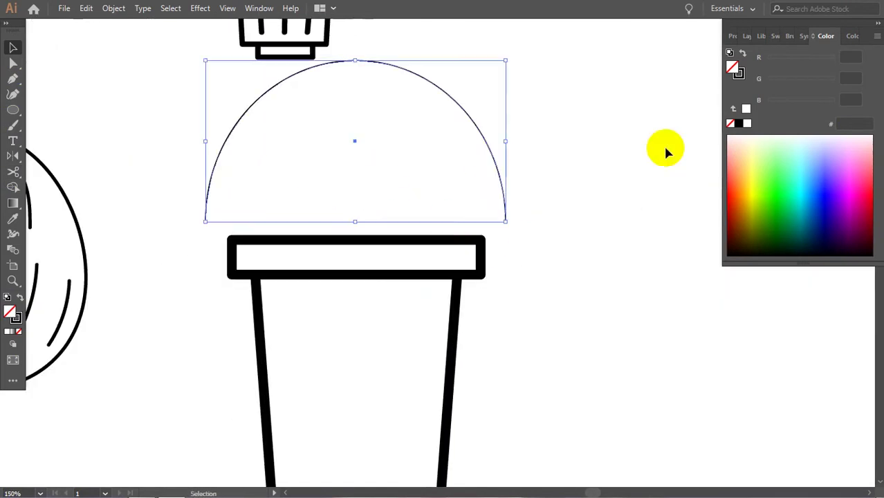
pyautogui.press('F5')
pyautogui.click(499, 131)
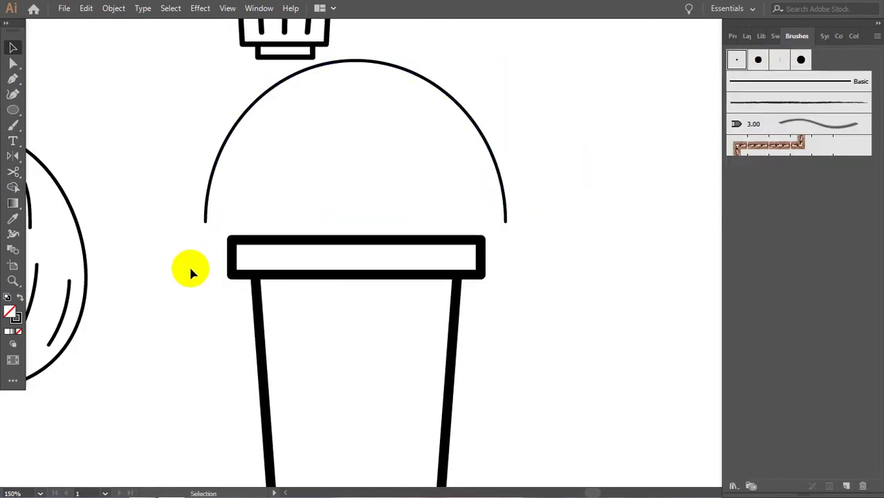
# Duplicate the handle arc, narrow the copy to about 293 px wide and nest it just inside the original.
pyautogui.moveTo(469, 108); pyautogui.dragTo(458, 124)
pyautogui.moveTo(206, 159); pyautogui.dragTo(211, 158)
pyautogui.moveTo(505, 160); pyautogui.dragTo(498, 160)
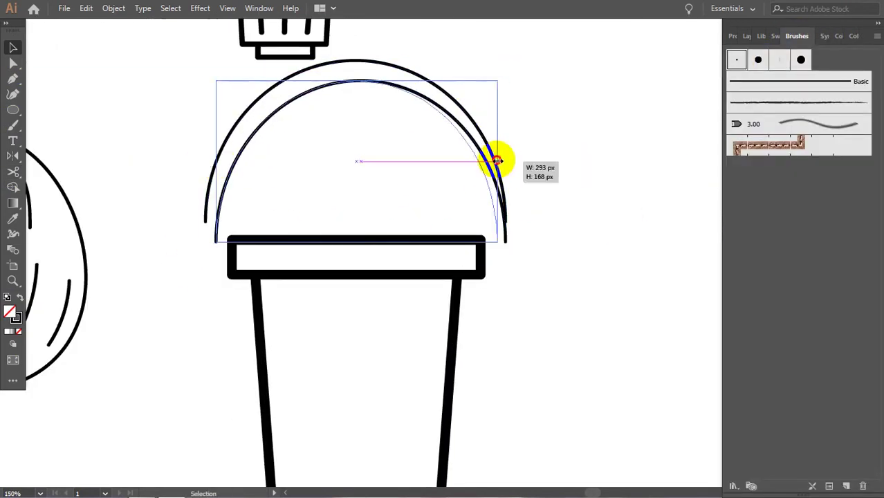
pyautogui.moveTo(375, 87); pyautogui.dragTo(375, 79)
pyautogui.click(618, 193)
# Extend the ends of both handle arcs with the Pen tool so they join the sides of the bucket rim.
pyautogui.click(12, 63)
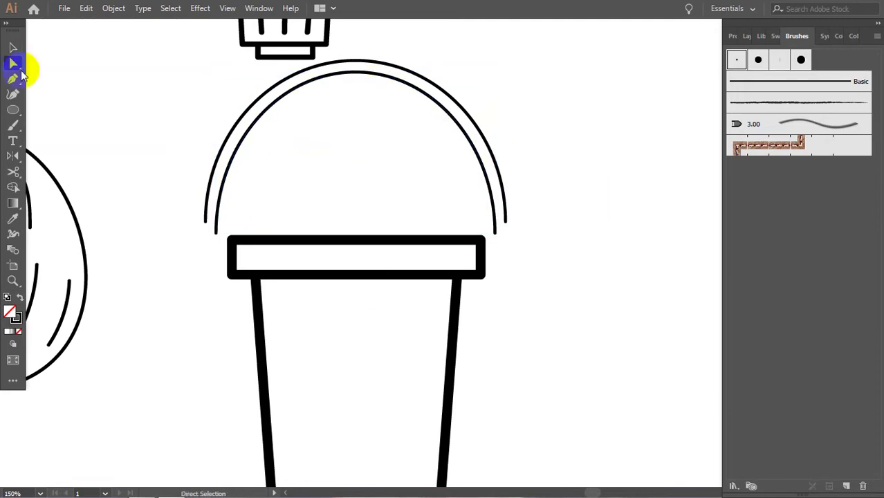
pyautogui.click(12, 78)
pyautogui.click(205, 222)
pyautogui.click(207, 262)
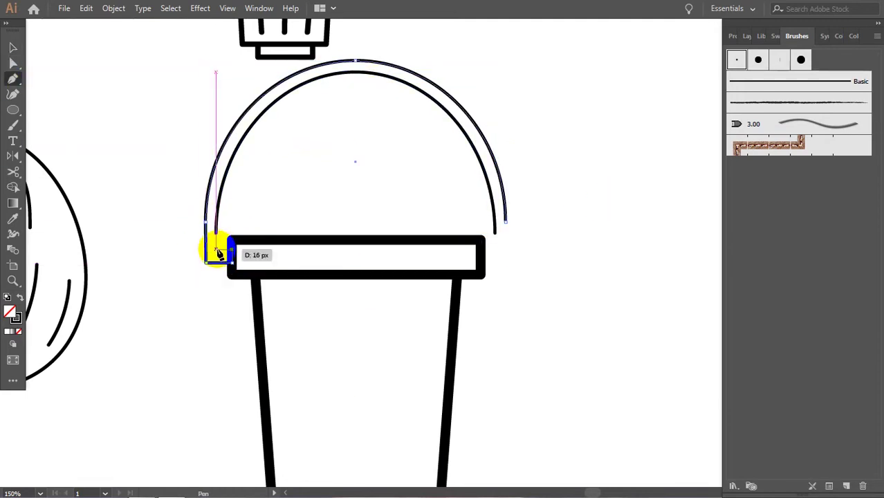
pyautogui.click(216, 235)
pyautogui.click(482, 246)
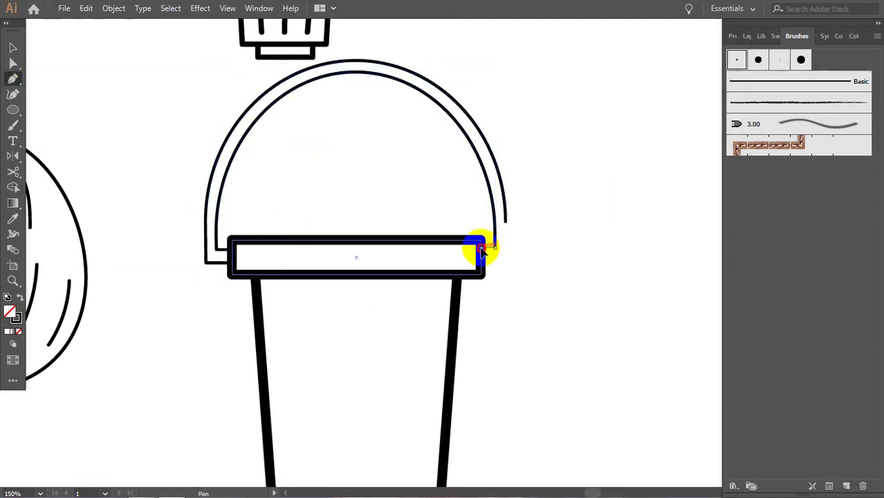
pyautogui.click(484, 261)
pyautogui.click(505, 261)
pyautogui.click(504, 217)
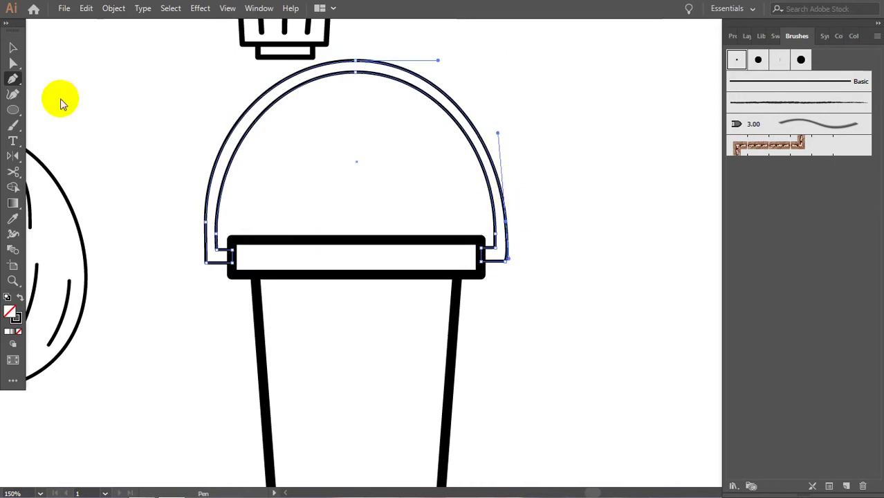
pyautogui.press('v')
pyautogui.hotkey('ctrl', 'shift', 'a')
# Draw five overlapping circles above the bucket rim, about 251 by 106 px overall, and unite them into one foam shape.
pyautogui.hotkey('ctrl', '-')
pyautogui.hotkey('ctrl', '-')
pyautogui.press('l')
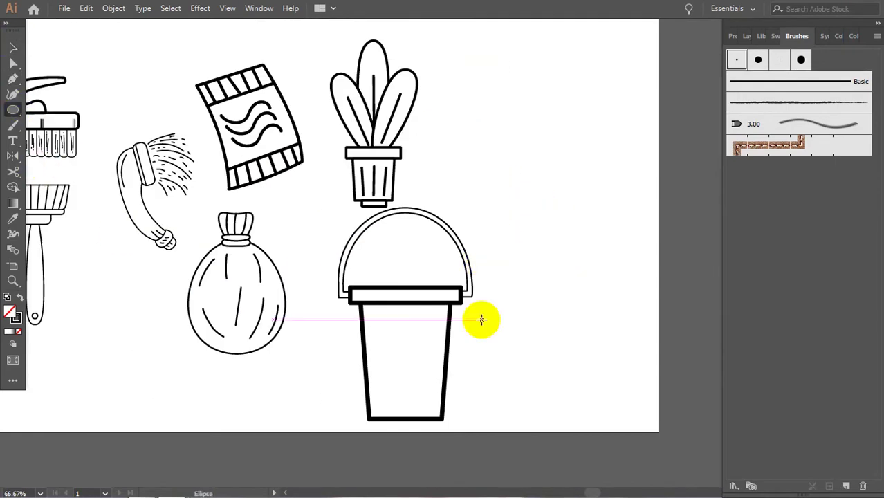
pyautogui.moveTo(349, 260)
pyautogui.mouseDown()
pyautogui.moveTo(379, 305)
pyautogui.moveTo(406, 290)
pyautogui.moveTo(410, 256)
pyautogui.moveTo(461, 297)
pyautogui.mouseUp()
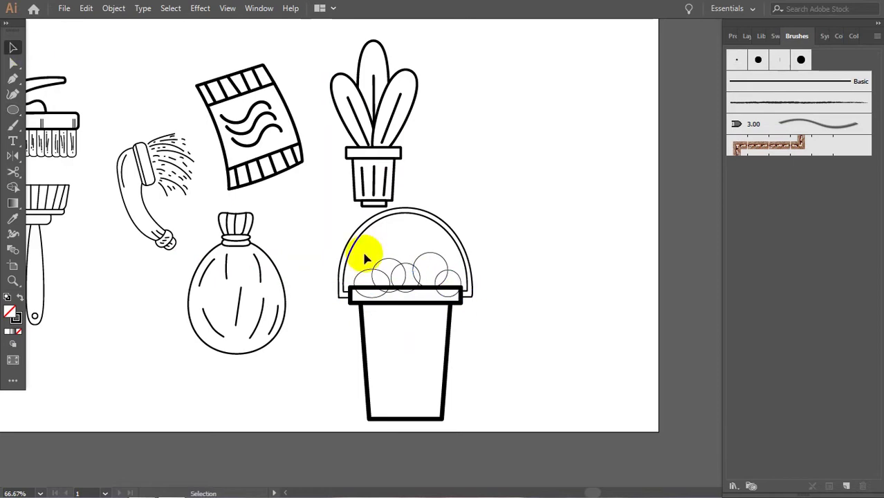
pyautogui.click(736, 38)
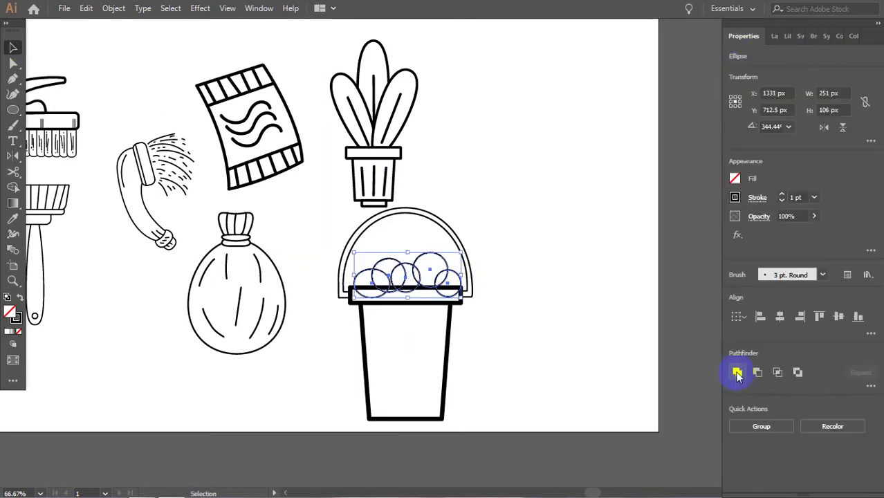
pyautogui.click(734, 370)
# Fill the foam with white, apply the 3 pt. Round brush and send it behind the bucket rim.
pyautogui.click(6, 330)
pyautogui.rightClick(410, 214)
pyautogui.click(818, 38)
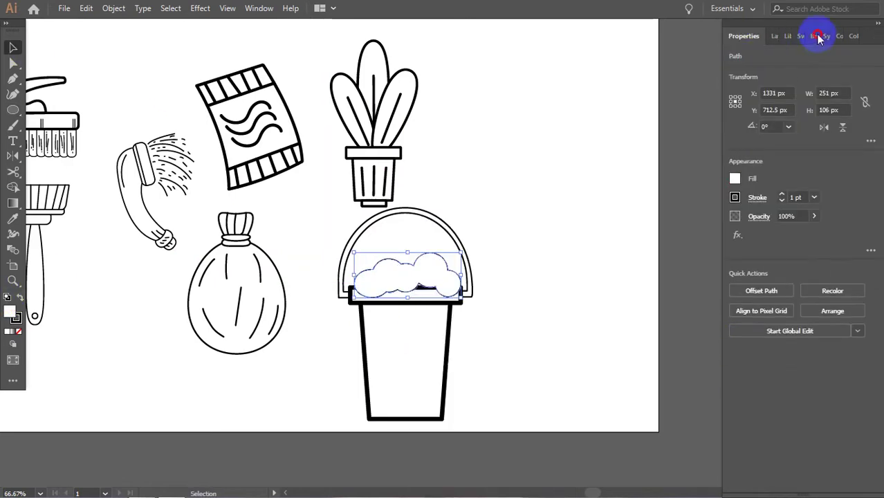
pyautogui.rightClick(404, 277)
pyautogui.click(620, 355)
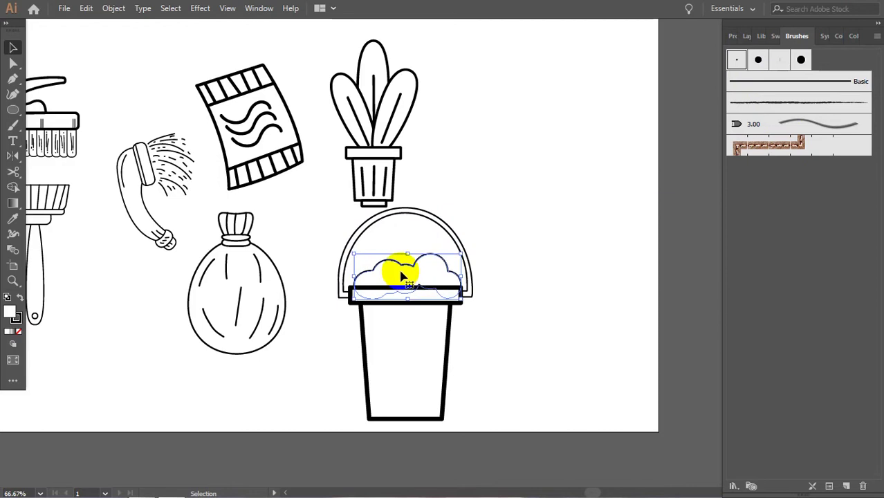
# Paint short crease curves where the foam bubbles meet and scatter small dashes across the foam with the Paintbrush.
pyautogui.click(556, 266)
pyautogui.scroll(3, 460, 217)
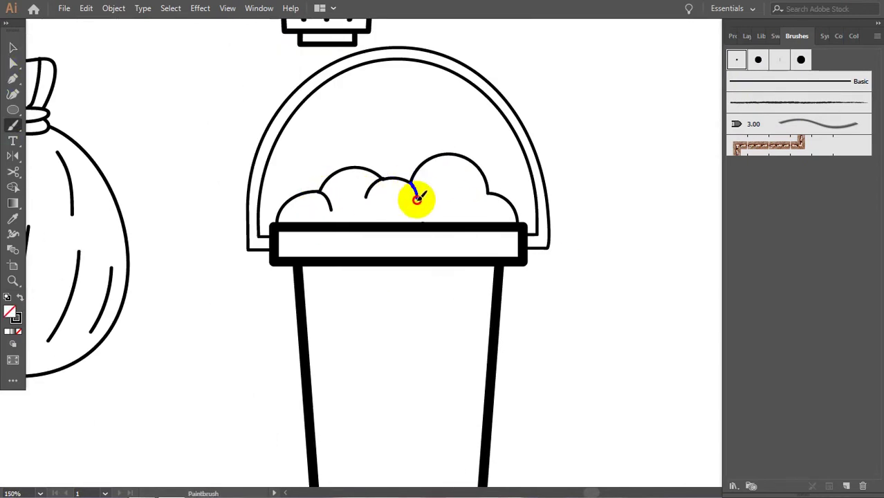
pyautogui.moveTo(470, 183); pyautogui.dragTo(470, 191)
pyautogui.moveTo(468, 200); pyautogui.dragTo(469, 203)
pyautogui.moveTo(428, 199); pyautogui.dragTo(427, 203)
pyautogui.moveTo(394, 193); pyautogui.dragTo(396, 198)
pyautogui.moveTo(365, 197); pyautogui.dragTo(383, 179)
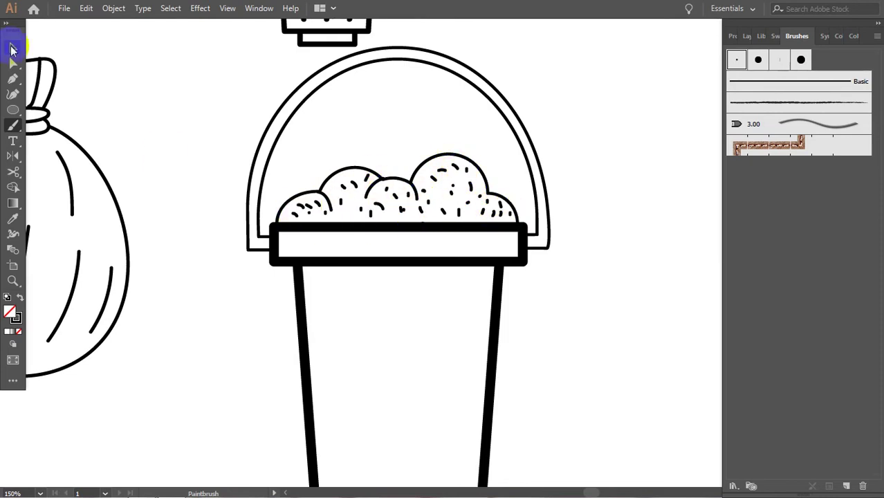
# Move the whole bucket with its foam and handle to the empty area right of the trash bag.
pyautogui.hotkey('ctrl', '-')
pyautogui.hotkey('ctrl', '-')
pyautogui.click(415, 290)
pyautogui.moveTo(474, 247); pyautogui.dragTo(613, 205)
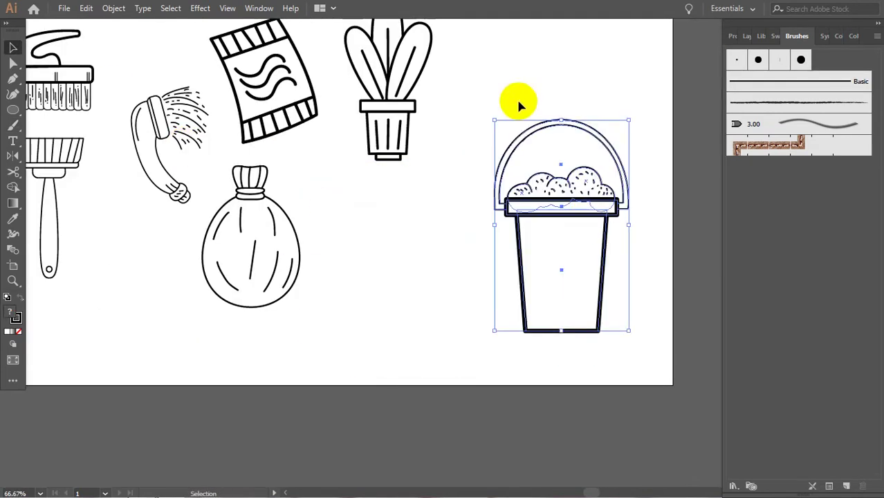
pyautogui.click(522, 104)
# Add a thick horizontal line near the bucket's base and a thin 3 pt. Round highlight line along its left side with the Pen tool.
pyautogui.click(13, 80)
pyautogui.click(524, 315)
pyautogui.click(599, 315)
pyautogui.click(757, 60)
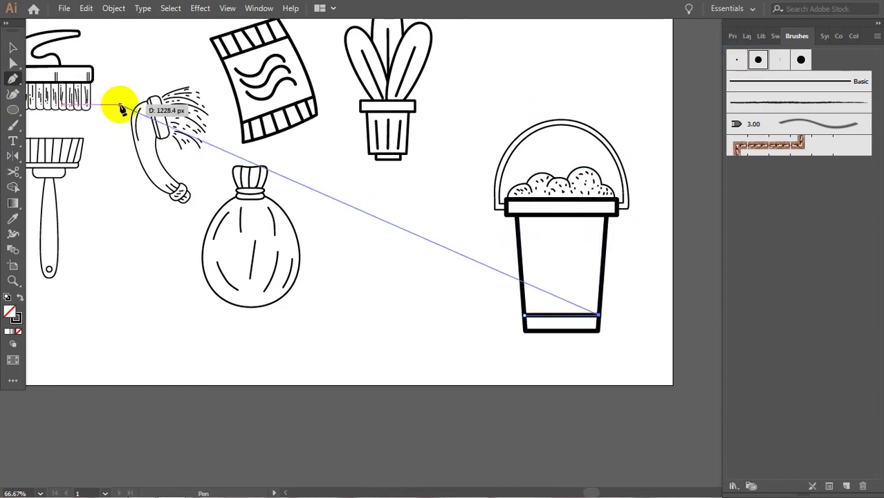
pyautogui.keyDown('ctrl'); pyautogui.click(110, 62); pyautogui.keyUp('ctrl')
pyautogui.click(535, 323)
pyautogui.click(531, 240)
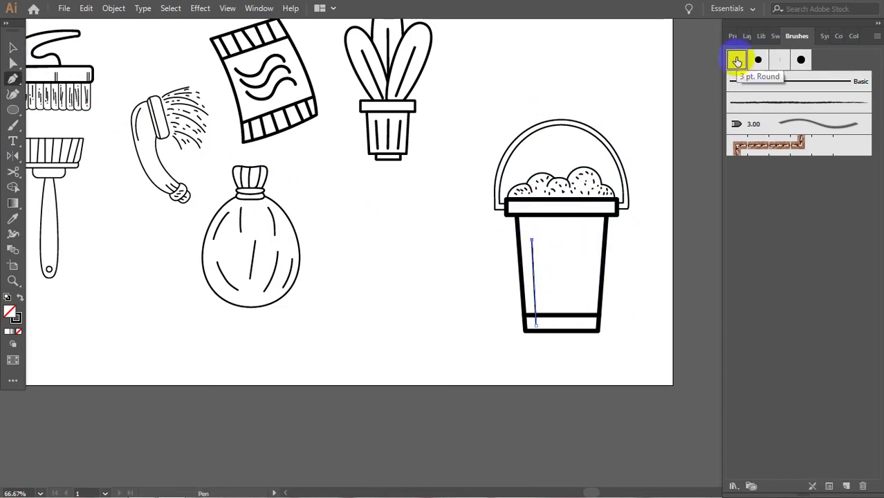
pyautogui.click(553, 311)
# Expand the bucket artwork, scale it down and place it between the flat brush and the trash bag.
pyautogui.click(113, 9)
pyautogui.click(174, 185)
pyautogui.moveTo(630, 117); pyautogui.dragTo(567, 216)
pyautogui.moveTo(541, 269); pyautogui.dragTo(384, 346)
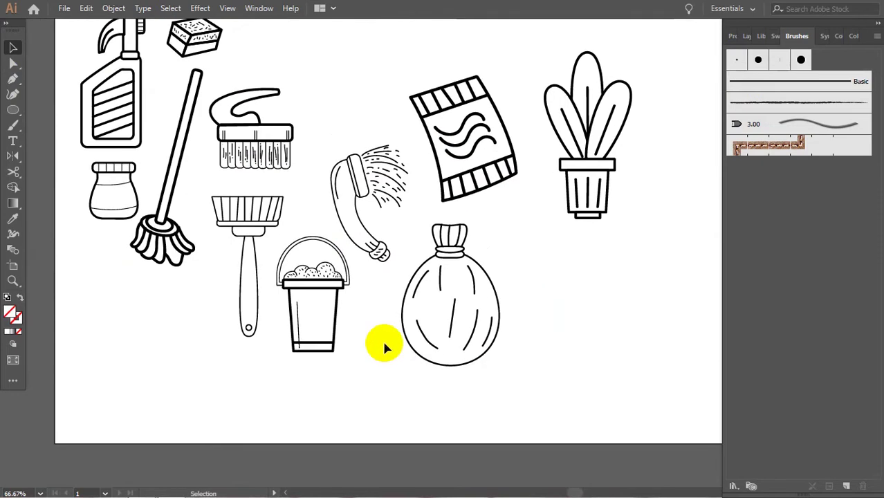
# Draw a tall, narrow rectangle below the jar and mop as the body of a spray can.
pyautogui.moveTo(558, 419); pyautogui.dragTo(527, 335)
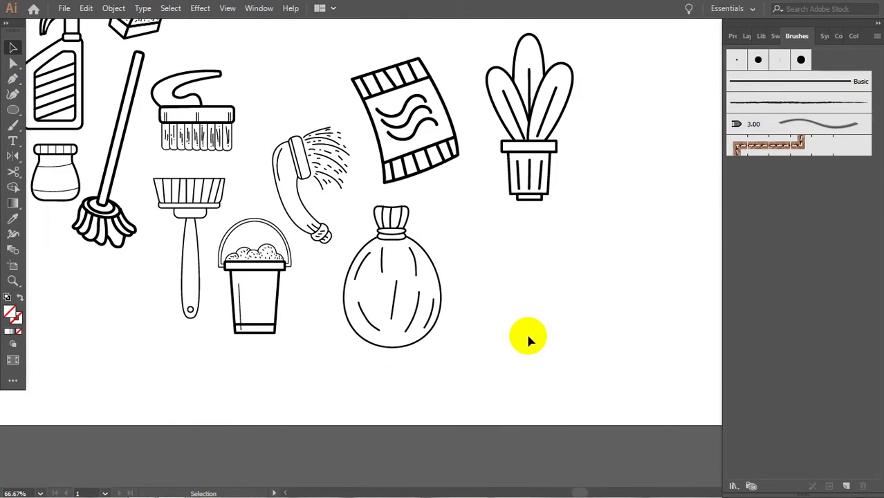
pyautogui.scroll(-1, 568, 312)
pyautogui.scroll(1, 523, 276)
pyautogui.moveTo(274, 134); pyautogui.dragTo(414, 153)
pyautogui.click(13, 110)
pyautogui.moveTo(171, 285); pyautogui.dragTo(216, 430)
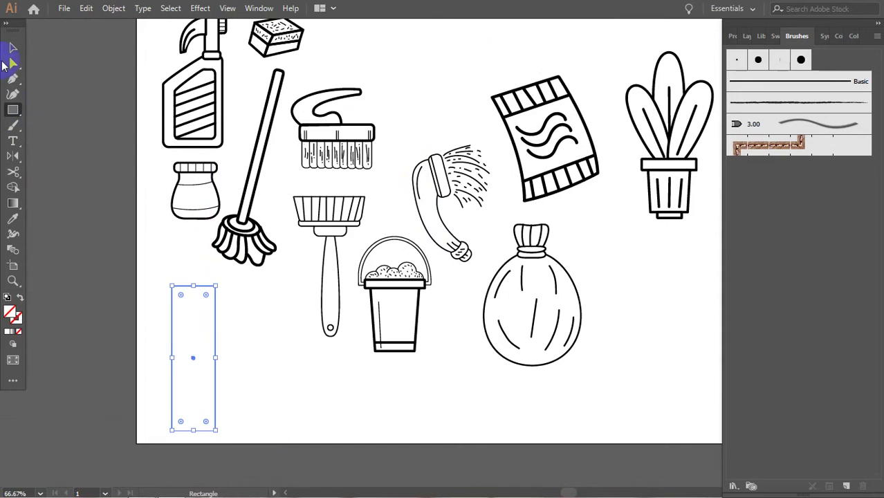
# Apply the default fill and stroke and draw an ellipse as wide as the rectangle, overlapping its upper edge.
pyautogui.moveTo(12, 109); pyautogui.dragTo(44, 121)
pyautogui.click(7, 297)
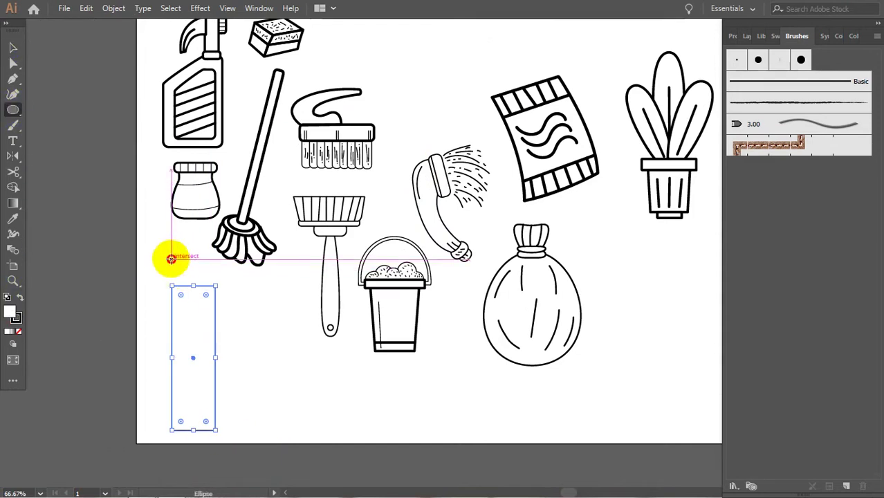
pyautogui.moveTo(171, 259); pyautogui.dragTo(215, 308)
pyautogui.press('v')
pyautogui.hotkey('ctrl', 'shift', 'a')
# Cut the ellipse at both sides with the Scissors tool and delete its lower half.
pyautogui.hotkey('ctrl', '=')
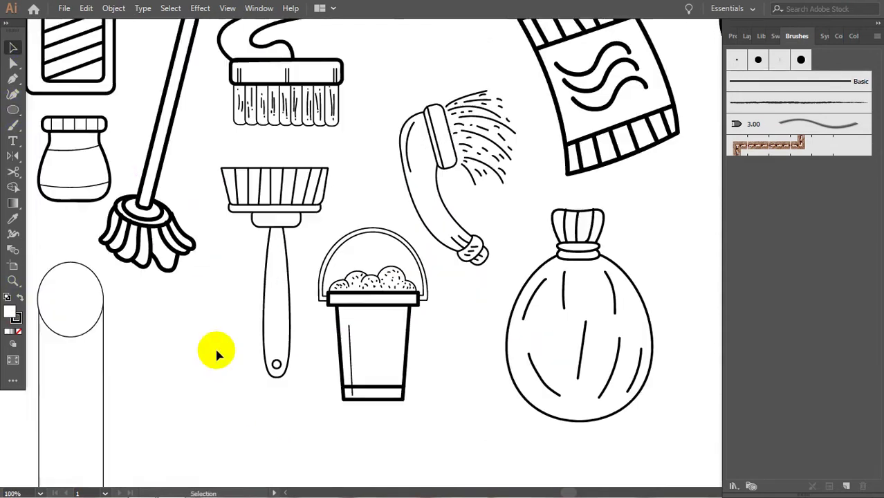
pyautogui.click(295, 282)
pyautogui.click(12, 173)
pyautogui.click(333, 292)
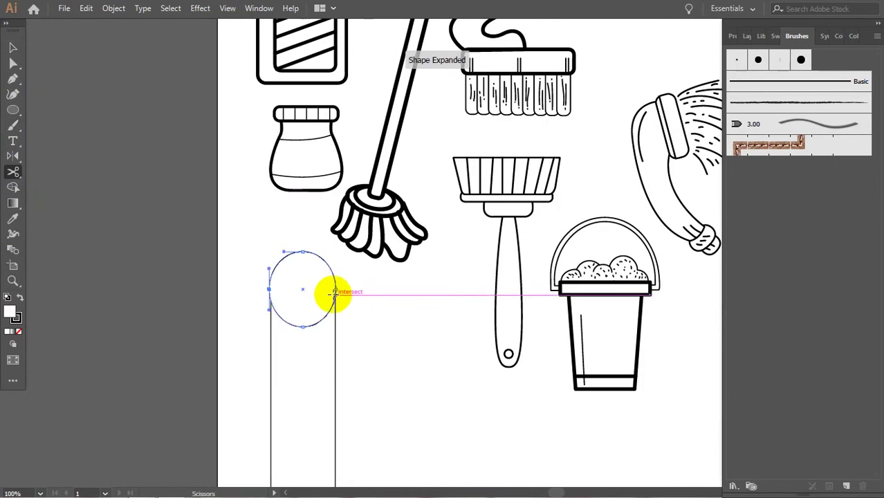
pyautogui.press('Delete')
# Narrow the remaining arc slightly to about 102 px so its ends line up with the rectangle's sides.
pyautogui.press('v')
pyautogui.click(295, 273)
pyautogui.press('a')
pyautogui.click(271, 279)
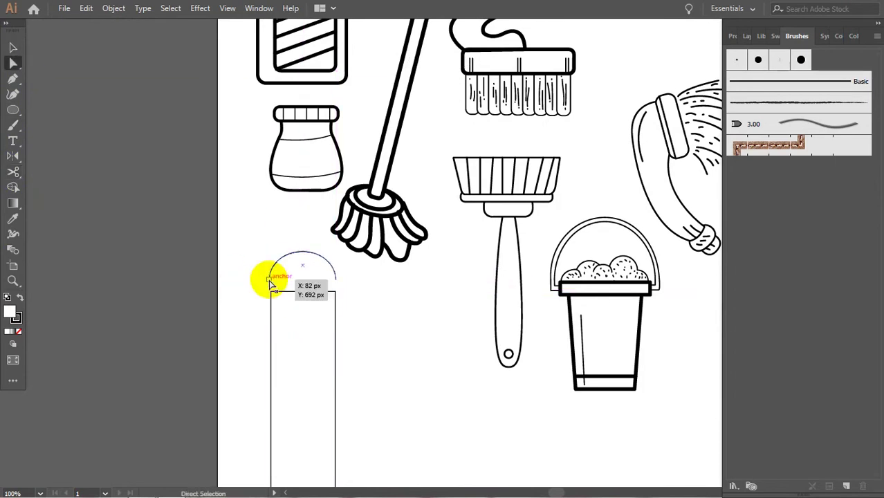
pyautogui.click(13, 47)
pyautogui.hotkey('ctrl', '+')
pyautogui.hotkey('ctrl', '+')
pyautogui.click(414, 223)
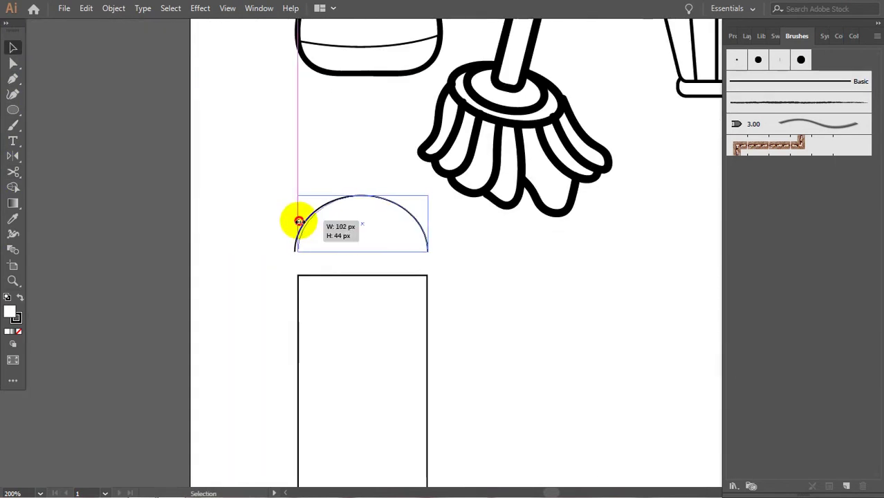
# Close the arc down to the rectangle's upper edge with the Pen tool and apply the 3 pt. Round brush to both shapes.
pyautogui.press('p')
pyautogui.click(297, 251)
pyautogui.click(297, 275)
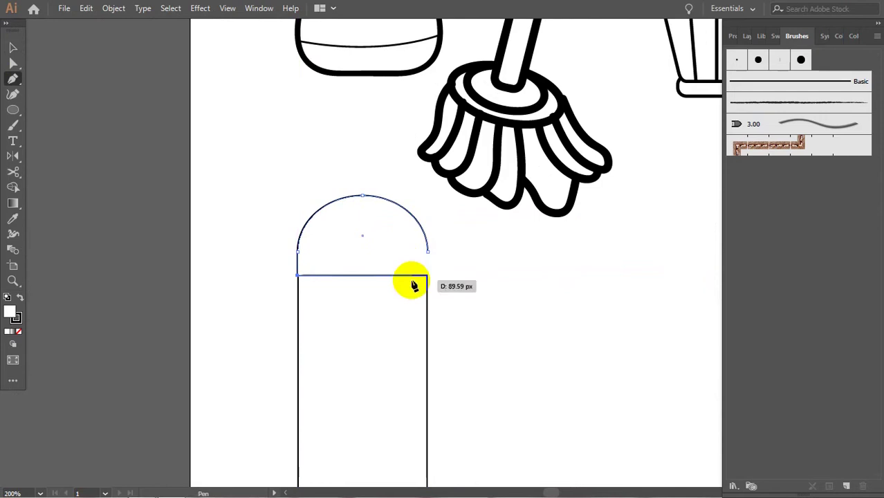
pyautogui.click(427, 274)
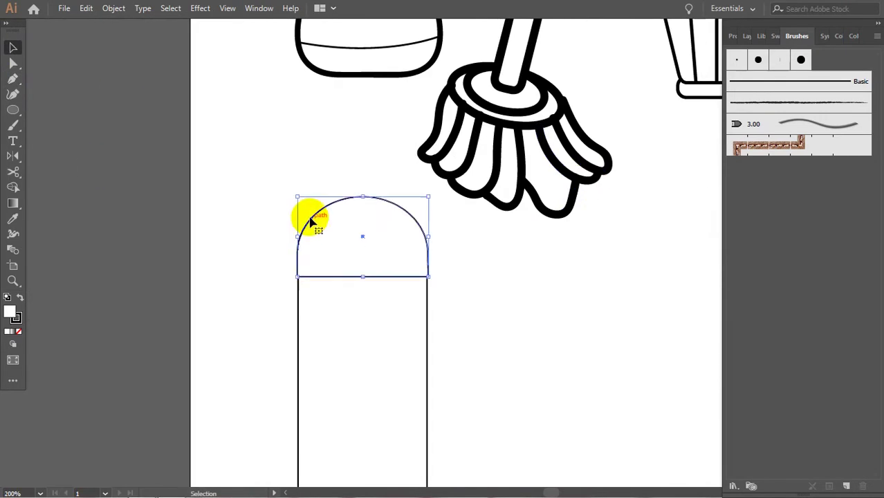
pyautogui.press('i')
pyautogui.click(608, 166)
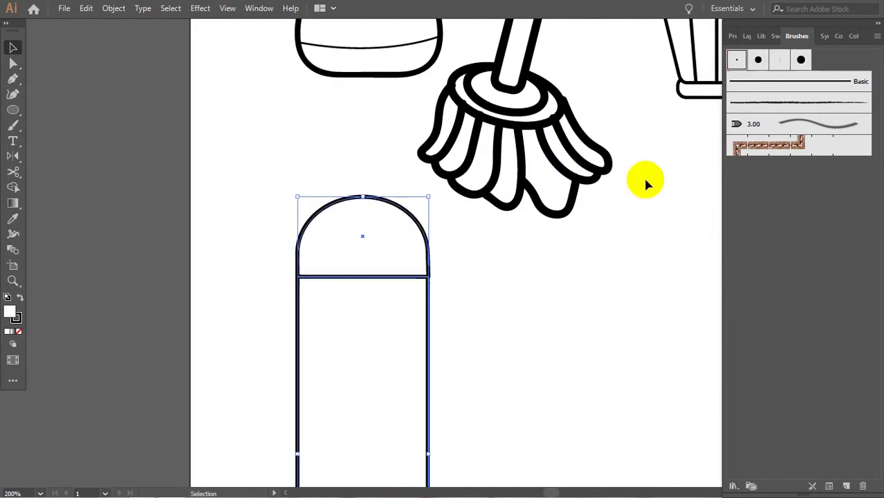
# Draw a thin rectangular band across the can body below the dome and apply the 3 pt. Round brush to it.
pyautogui.moveTo(539, 358)
pyautogui.mouseDown()
pyautogui.moveTo(508, 107)
pyautogui.moveTo(494, 117)
pyautogui.mouseUp()
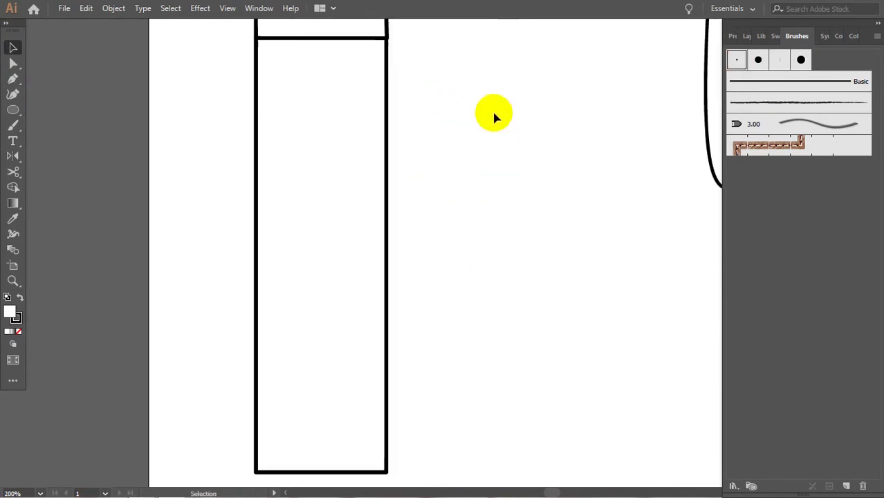
pyautogui.rightClick(28, 105)
pyautogui.click(55, 111)
pyautogui.moveTo(256, 73); pyautogui.dragTo(387, 99)
pyautogui.click(736, 60)
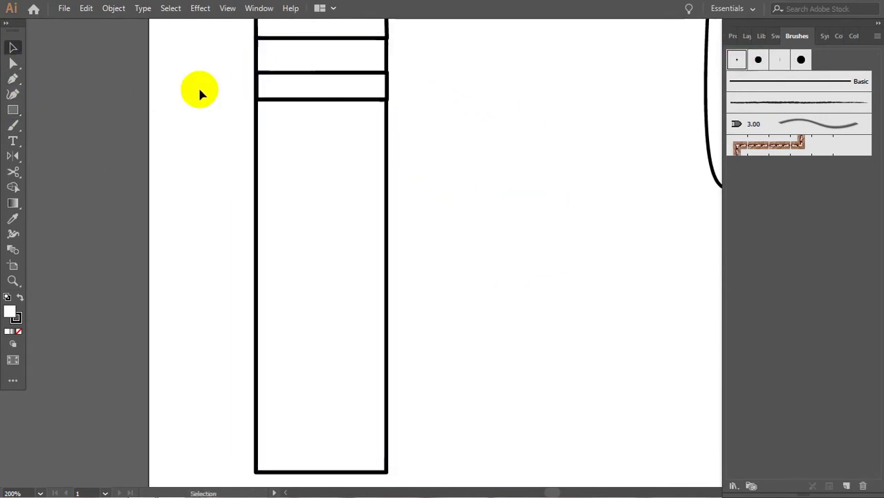
# Draw a rectangle across the can's middle, reshape it into a tall band rising to the right, and apply the 3 pt. Round brush.
pyautogui.moveTo(199, 93); pyautogui.dragTo(237, 178)
pyautogui.click(387, 184)
pyautogui.click(473, 185)
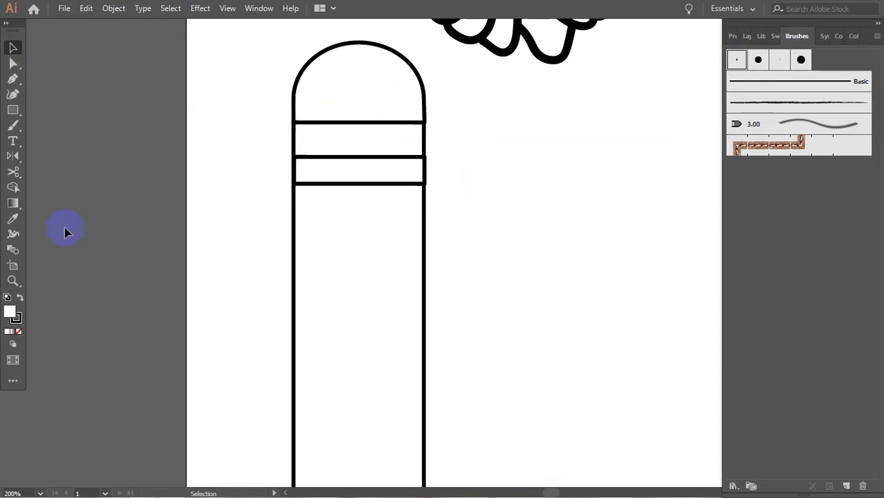
pyautogui.press('m')
pyautogui.moveTo(295, 276); pyautogui.dragTo(423, 322)
pyautogui.press('a')
pyautogui.moveTo(294, 280); pyautogui.dragTo(294, 329)
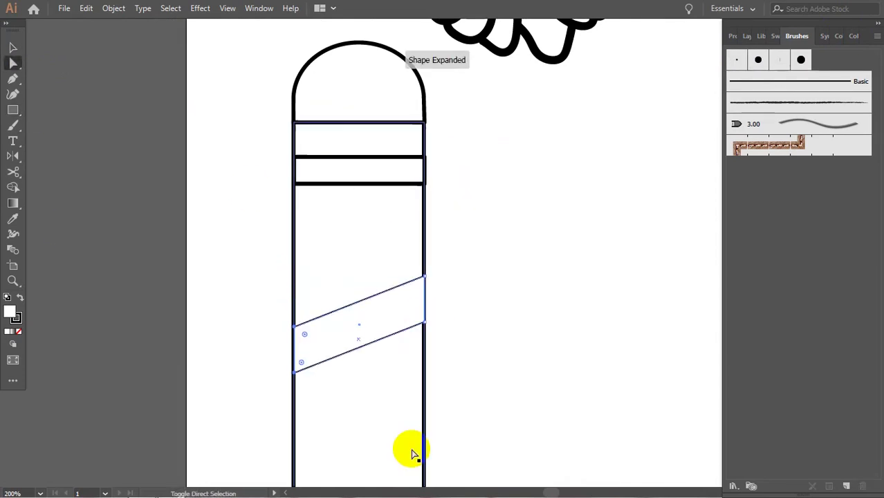
pyautogui.moveTo(423, 278); pyautogui.dragTo(423, 240)
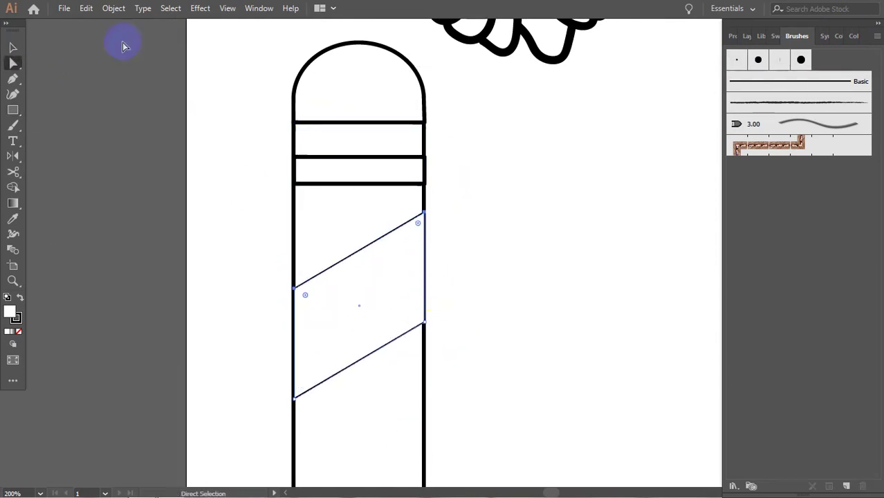
pyautogui.click(738, 61)
# Paint three curved strokes above the diagonal band and copy the narrow upper band down to near the can's base.
pyautogui.hotkey('ctrl', '-')
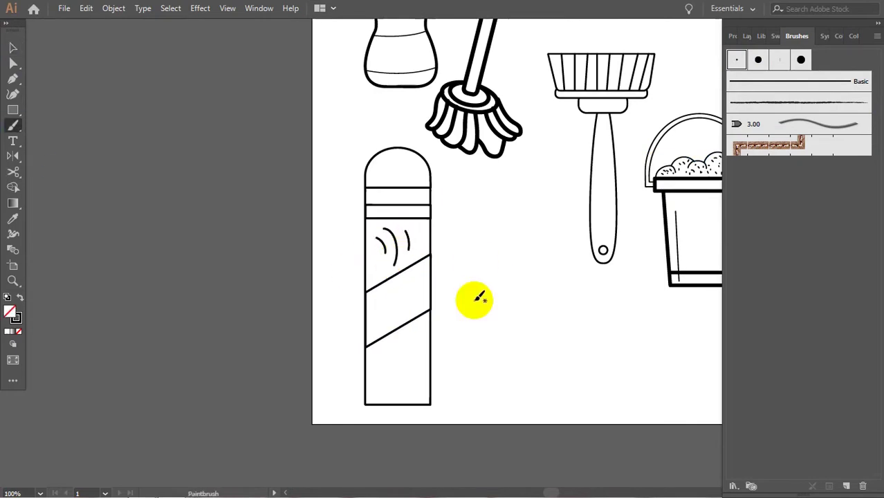
pyautogui.moveTo(399, 216); pyautogui.dragTo(398, 389)
pyautogui.click(544, 363)
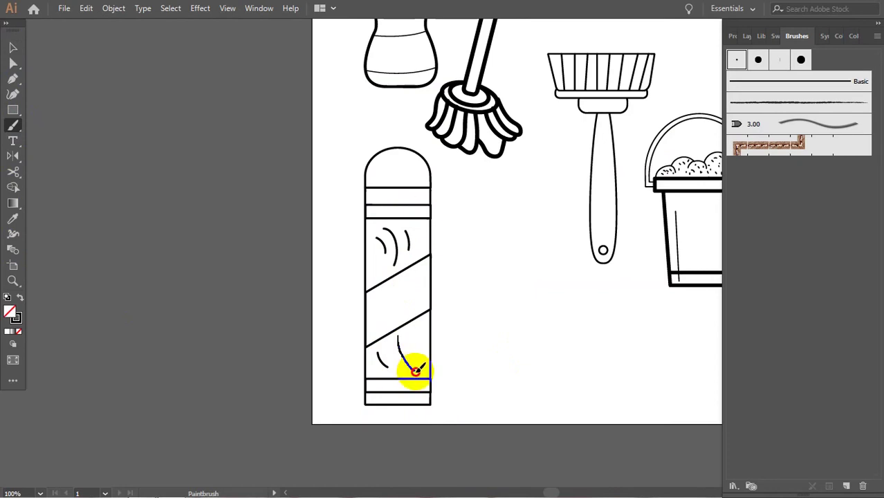
# Paint curved strokes below the diagonal band and draw a curved highlight inside the right side of the dome.
pyautogui.press('p')
pyautogui.moveTo(405, 154); pyautogui.dragTo(425, 184)
pyautogui.press('v')
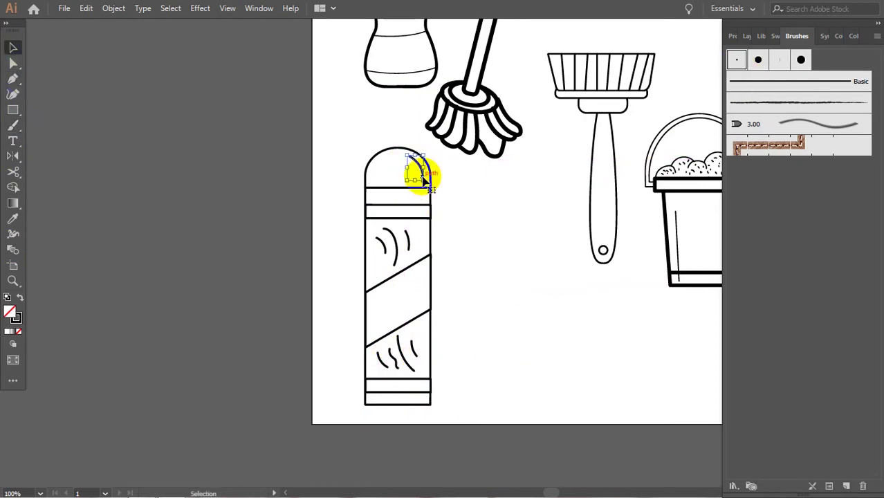
# Try a thicker round brush on the spray can's dome, body and bands.
pyautogui.click(415, 166)
pyautogui.click(757, 60)
pyautogui.click(398, 297)
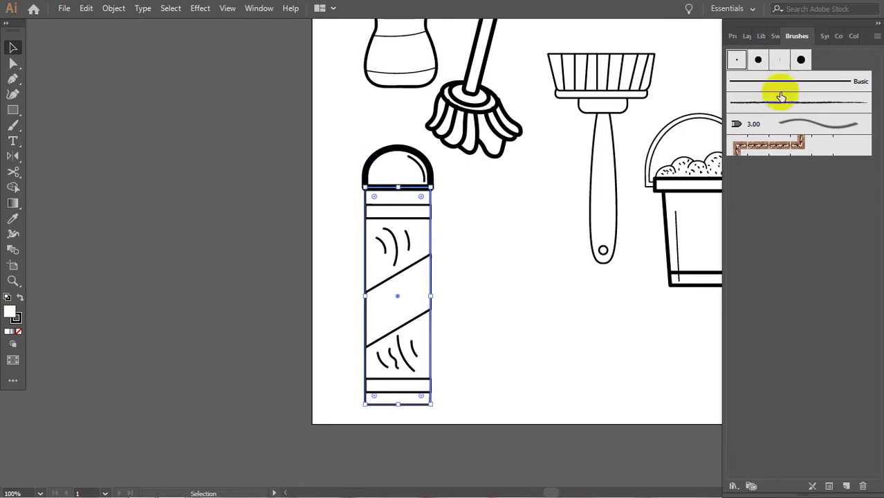
pyautogui.click(758, 59)
pyautogui.click(398, 211)
pyautogui.click(414, 384)
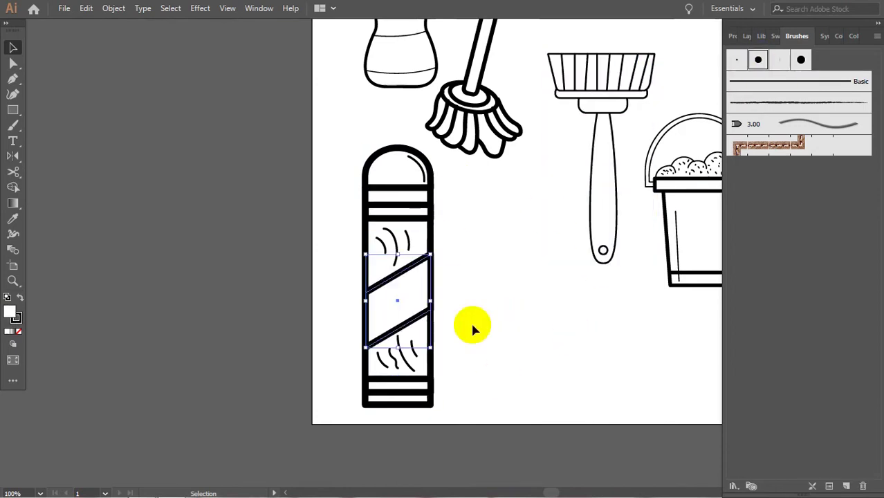
pyautogui.hotkey('ctrl', '-')
pyautogui.hotkey('ctrl', '-')
pyautogui.hotkey('ctrl', '+')
pyautogui.click(399, 297)
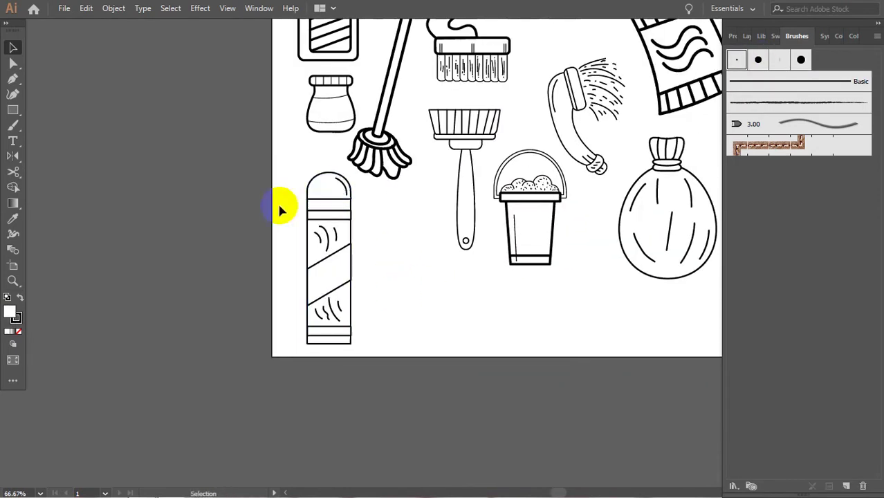
# Increase the size of the 3 pt. Round brush in its Calligraphic Brush Options and apply it to the spray can's strokes.
pyautogui.moveTo(353, 353); pyautogui.dragTo(354, 353)
pyautogui.press('x')
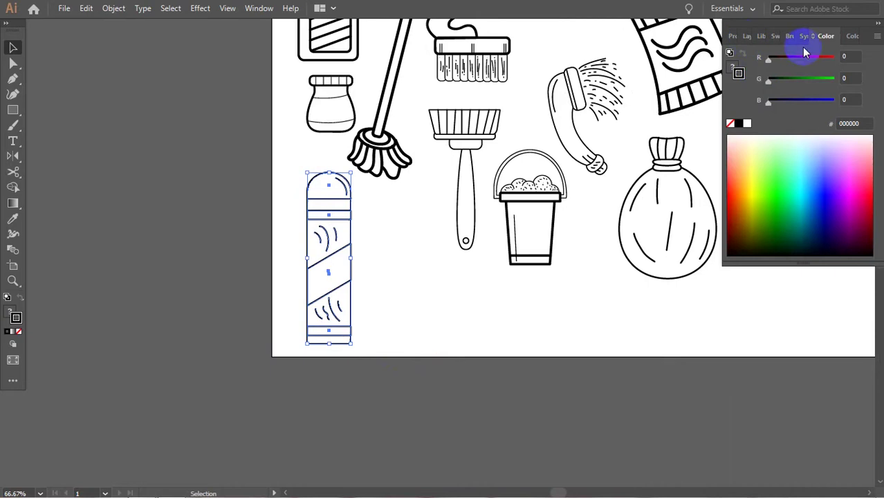
pyautogui.click(797, 36)
pyautogui.doubleClick(738, 61)
pyautogui.click(500, 389)
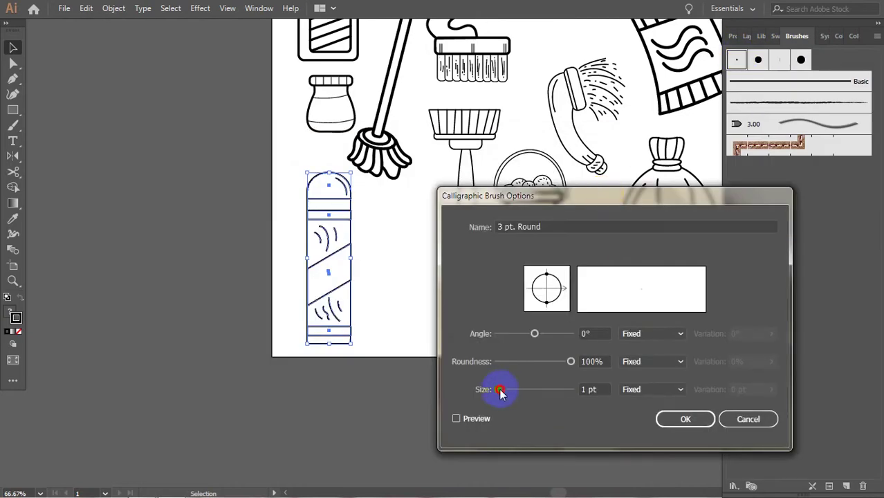
pyautogui.click(684, 419)
pyautogui.click(595, 342)
# Expand the brushed strokes of the spray can artwork.
pyautogui.click(253, 267)
pyautogui.scroll(3, 351, 315)
pyautogui.hscroll(3, 351, 316)
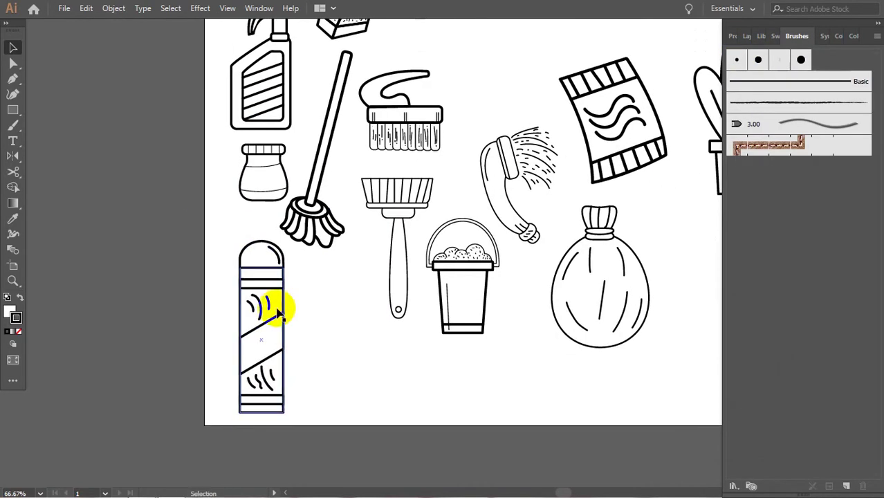
pyautogui.click(114, 8)
pyautogui.click(155, 173)
pyautogui.scroll(1, 371, 415)
pyautogui.scroll(-1, 382, 352)
pyautogui.click(601, 247)
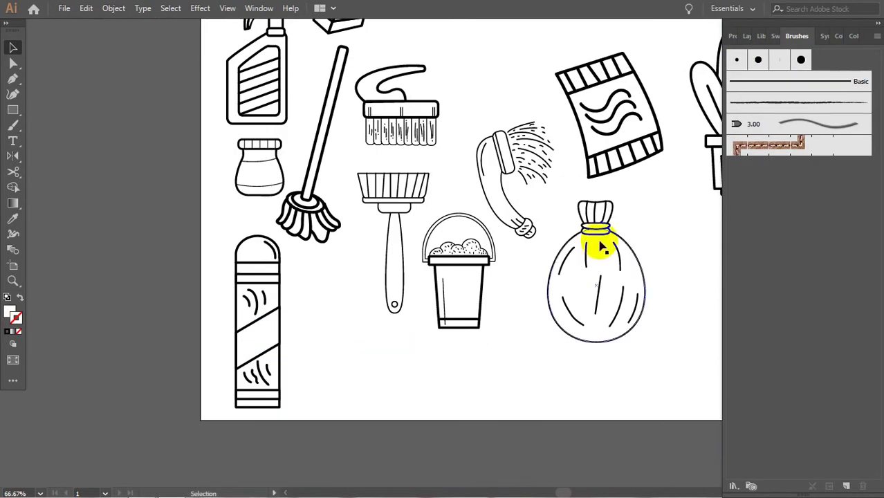
pyautogui.hscroll(4, 484, 291)
pyautogui.scroll(3, 404, 325)
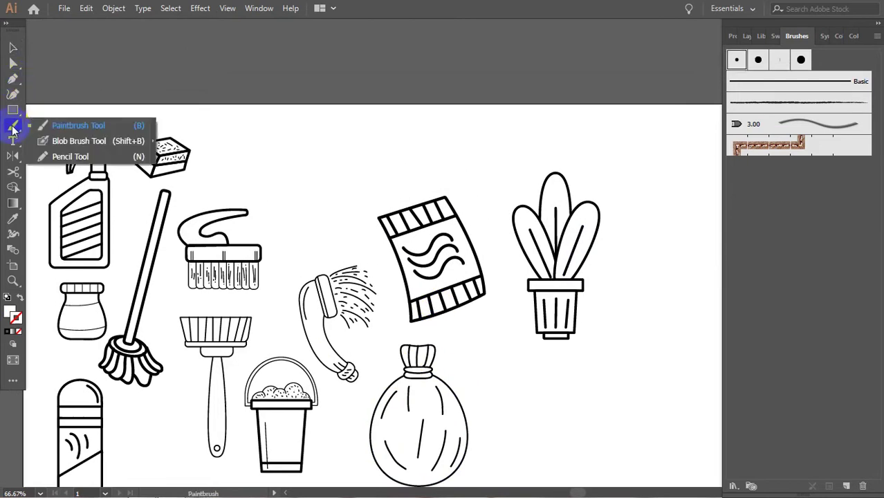
pyautogui.click(13, 79)
pyautogui.moveTo(278, 139); pyautogui.dragTo(294, 136)
pyautogui.moveTo(321, 146)
pyautogui.mouseDown()
pyautogui.moveTo(386, 146)
pyautogui.moveTo(345, 191)
pyautogui.mouseUp()
pyautogui.hotkey('ctrl', 'z')
pyautogui.hotkey('ctrl', 'z')
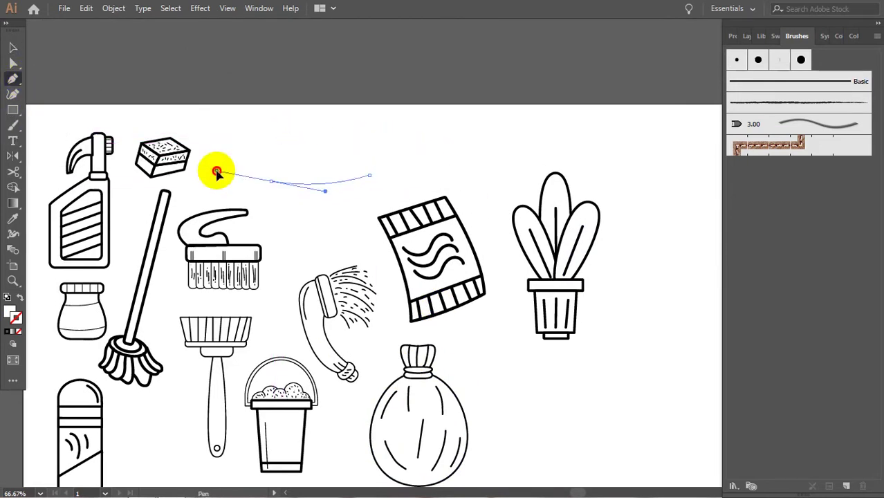
# Draw a closed, rounded elongated outline right of the sponge with the Pen tool and apply the 3 pt. Round brush.
pyautogui.moveTo(254, 171); pyautogui.dragTo(270, 181)
pyautogui.moveTo(295, 104); pyautogui.dragTo(300, 113)
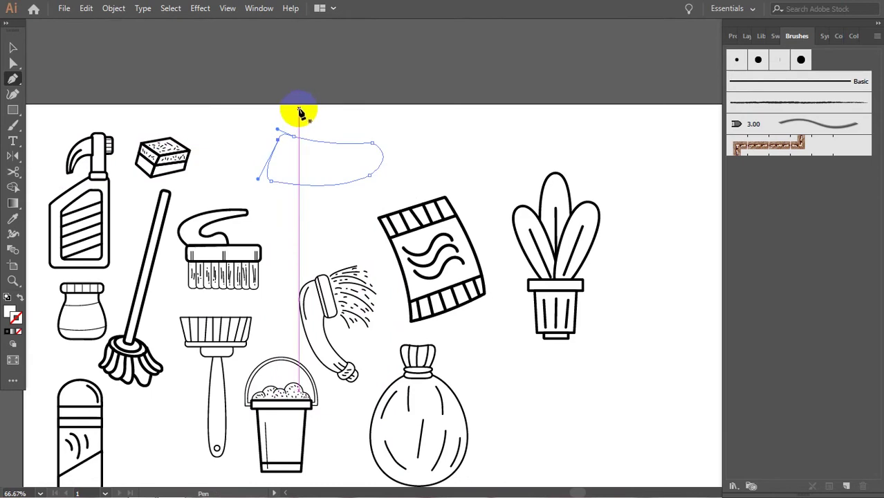
pyautogui.press('v')
pyautogui.click(738, 63)
pyautogui.click(469, 142)
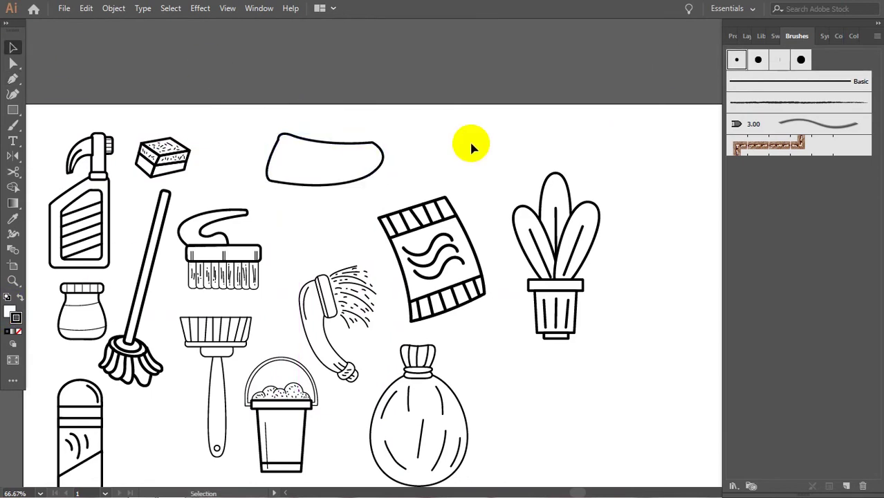
# Paint a smaller rounded outline inside the elongated shape and a parallel thickness edge beneath it with the Paintbrush.
pyautogui.press('b')
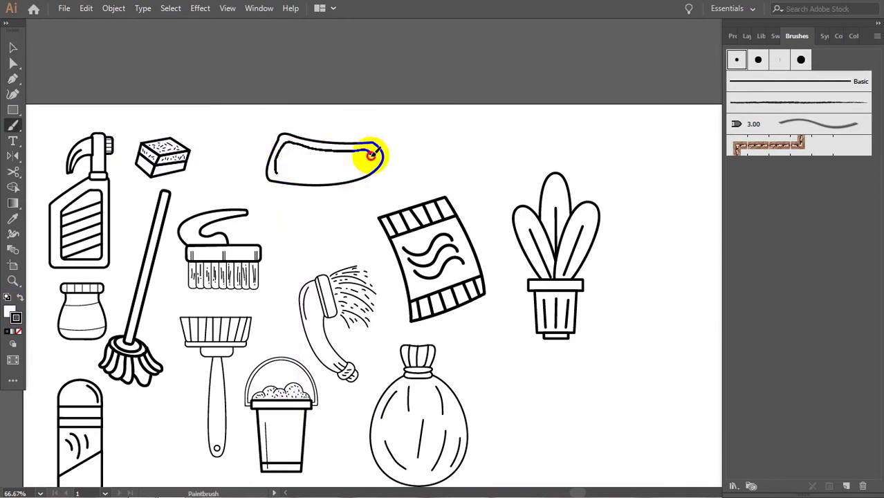
pyautogui.moveTo(372, 155)
pyautogui.mouseDown()
pyautogui.moveTo(342, 171)
pyautogui.moveTo(275, 176)
pyautogui.mouseUp()
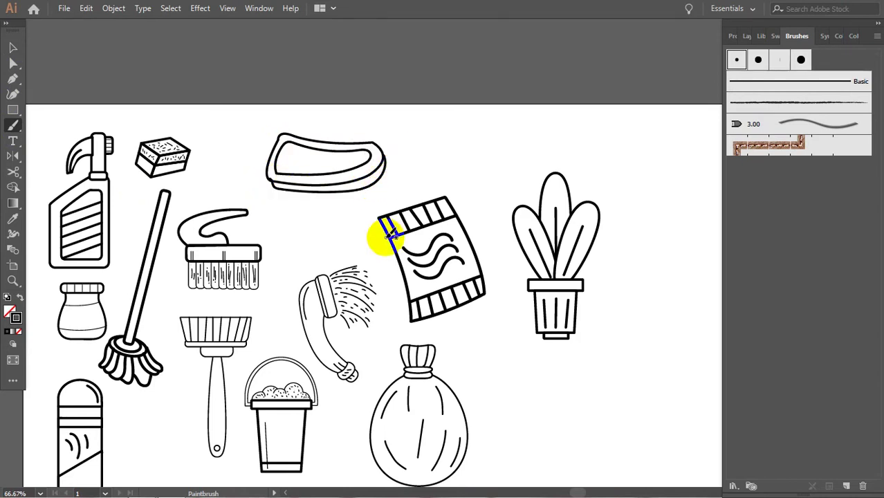
# Draw a closed, curved bristle block beneath the brush head with the Pen tool and apply the 3 pt. Round brush.
pyautogui.click(13, 77)
pyautogui.click(266, 155)
pyautogui.click(271, 185)
pyautogui.moveTo(380, 205); pyautogui.dragTo(398, 193)
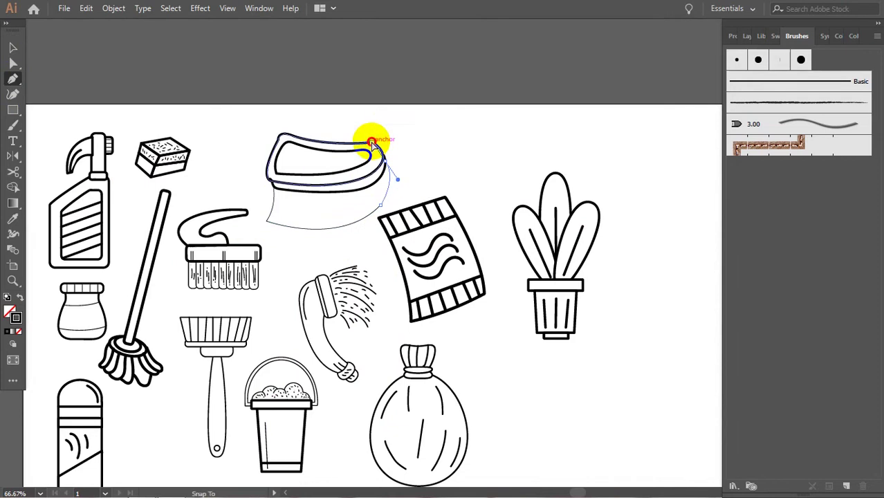
pyautogui.click(371, 143)
pyautogui.click(290, 191)
pyautogui.click(13, 47)
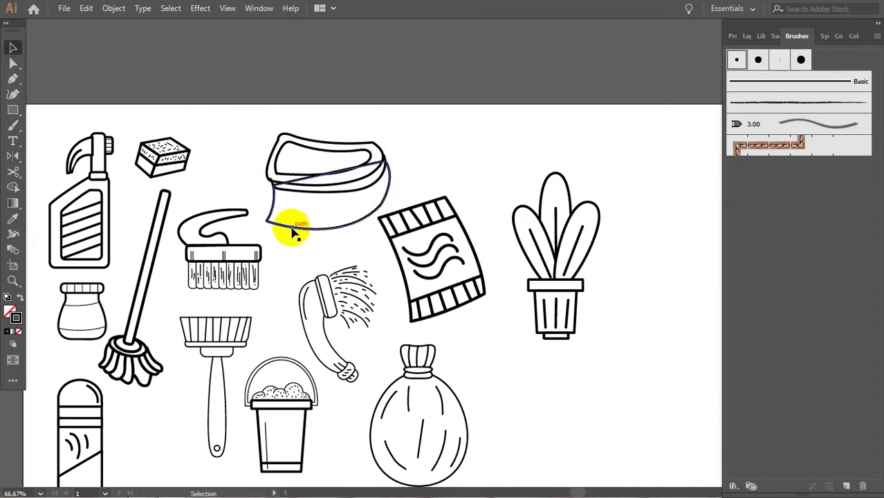
# Give the bristle block a white fill and arrange it behind the brush head outlines.
pyautogui.click(7, 297)
pyautogui.rightClick(352, 206)
pyautogui.click(433, 90)
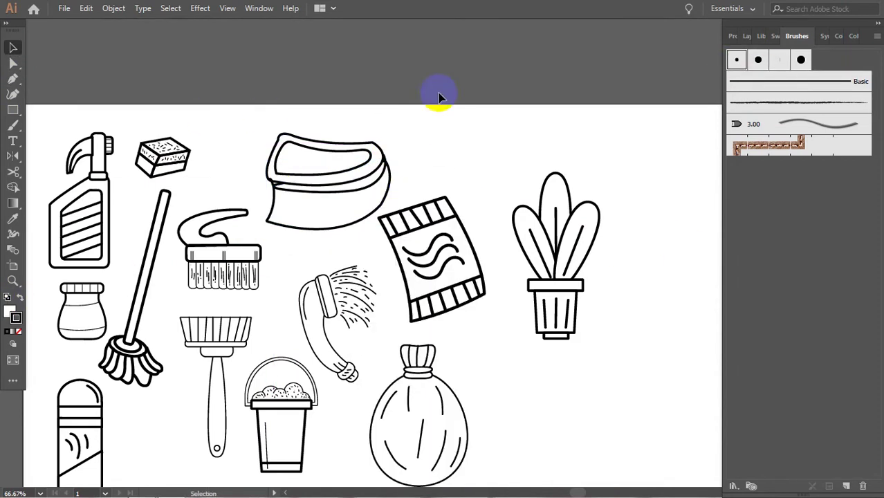
pyautogui.rightClick(357, 172)
pyautogui.click(546, 438)
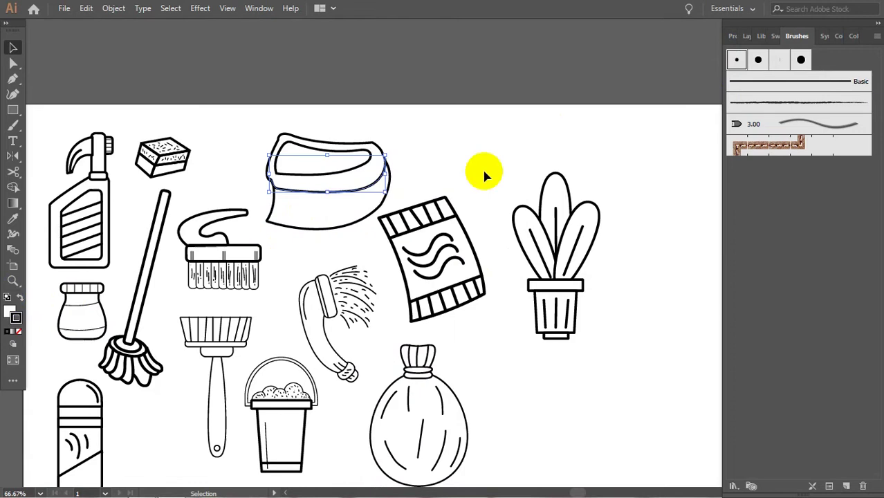
# Move the whole brush head with its bristle block to the empty area below the potted plant.
pyautogui.click(367, 225)
pyautogui.moveTo(365, 183); pyautogui.dragTo(622, 408)
pyautogui.scroll(-5, 513, 102)
pyautogui.hscroll(3, 513, 103)
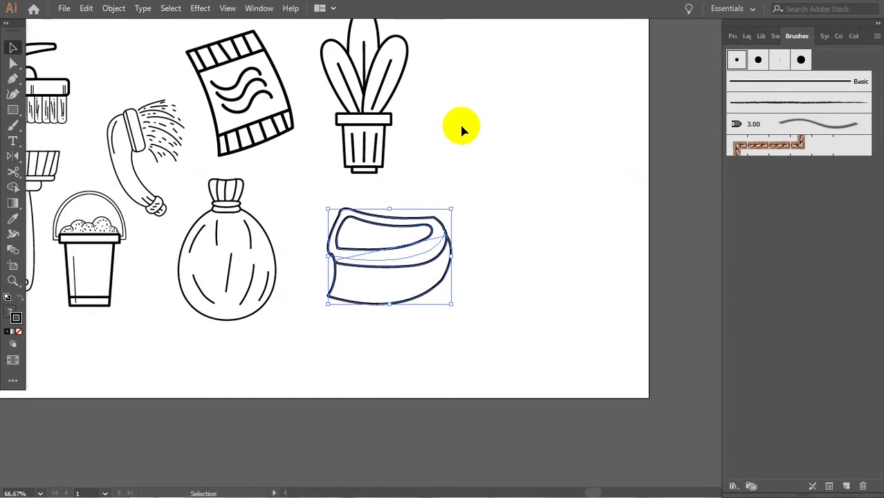
# Draw a closed, tapered handle extending from the brush head with the Pen tool and apply the 3 pt. Round brush.
pyautogui.press('p')
pyautogui.click(440, 231)
pyautogui.moveTo(573, 200); pyautogui.dragTo(585, 242)
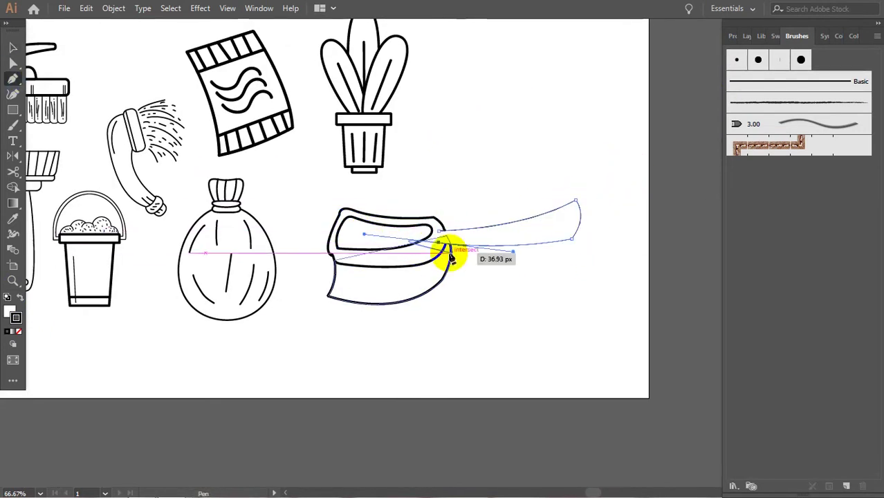
pyautogui.click(443, 229)
pyautogui.press('v')
pyautogui.click(542, 105)
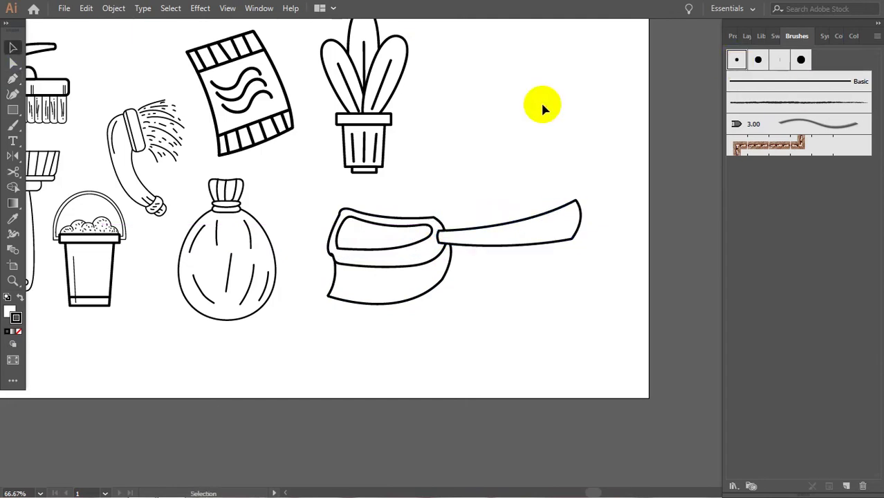
# Draw a closed underside shape along the handle's lower edge with the 3 pt. Round brush and arrange it behind the handle.
pyautogui.press('p')
pyautogui.moveTo(580, 209); pyautogui.dragTo(589, 222)
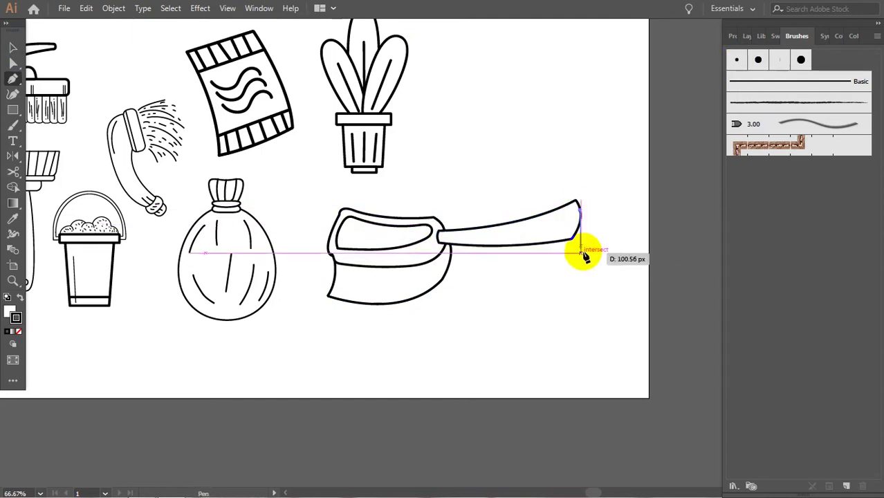
pyautogui.click(587, 242)
pyautogui.moveTo(566, 260); pyautogui.dragTo(500, 258)
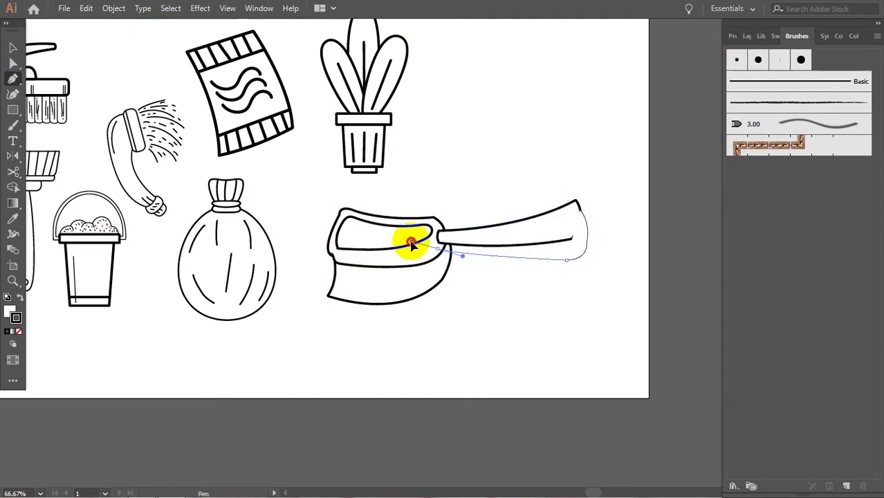
pyautogui.moveTo(437, 249); pyautogui.dragTo(440, 254)
pyautogui.click(580, 207)
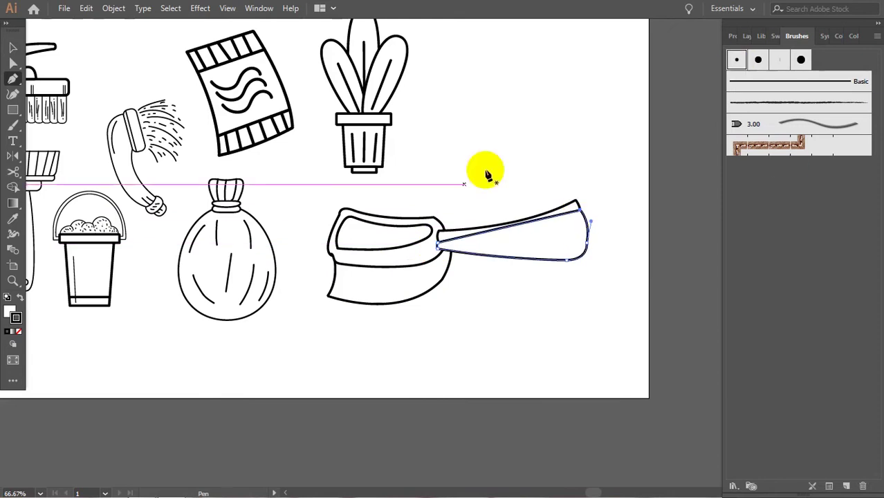
pyautogui.press('v')
pyautogui.rightClick(532, 253)
pyautogui.moveTo(572, 432)
pyautogui.click(738, 397)
pyautogui.click(596, 309)
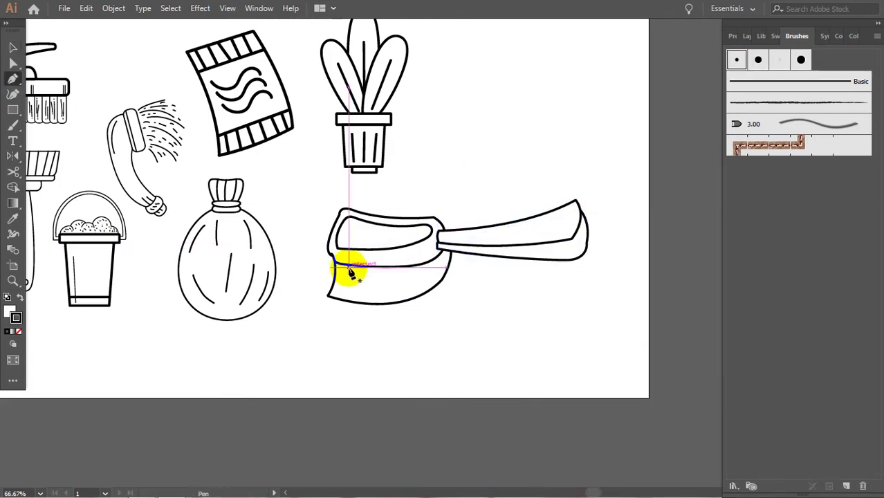
# Draw a row of curved bristle lines across the bristle block from its upper to its lower edge.
pyautogui.click(331, 298)
pyautogui.moveTo(360, 302); pyautogui.dragTo(357, 271)
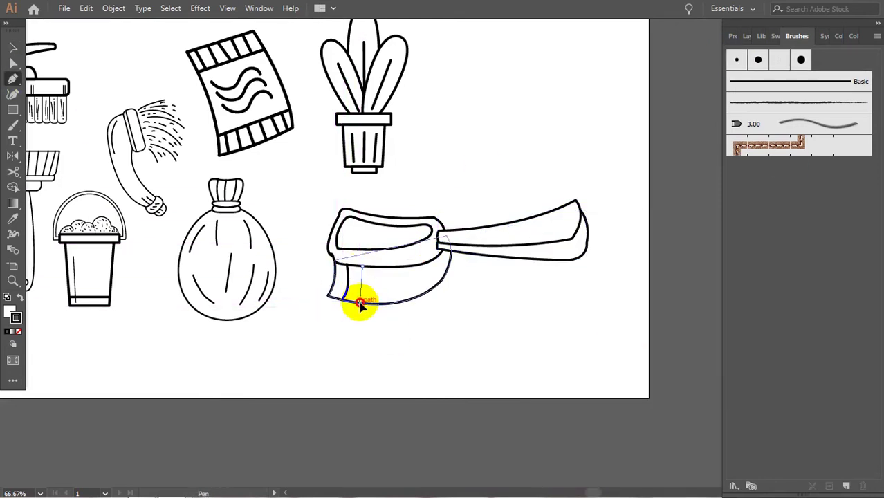
pyautogui.click(375, 269)
pyautogui.moveTo(373, 304); pyautogui.dragTo(366, 319)
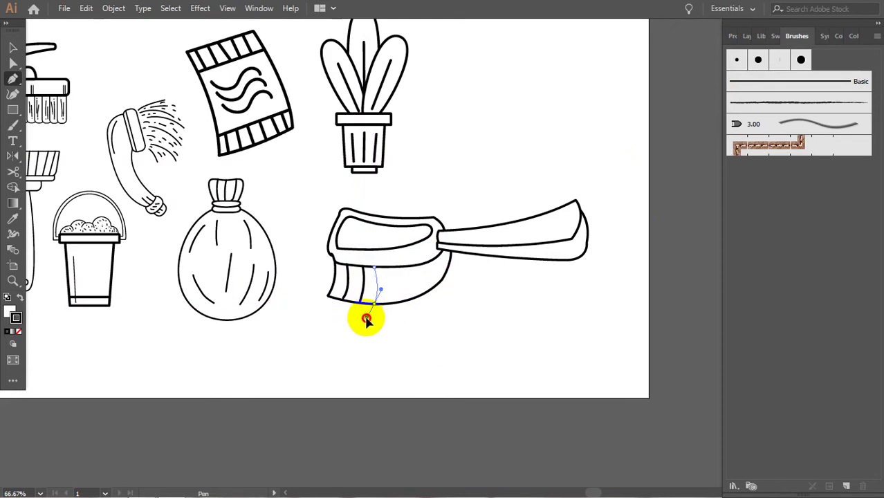
pyautogui.moveTo(403, 266); pyautogui.dragTo(449, 332)
pyautogui.hotkey('ctrl', '+')
pyautogui.hotkey('ctrl', '+')
pyautogui.click(455, 238)
pyautogui.click(473, 261)
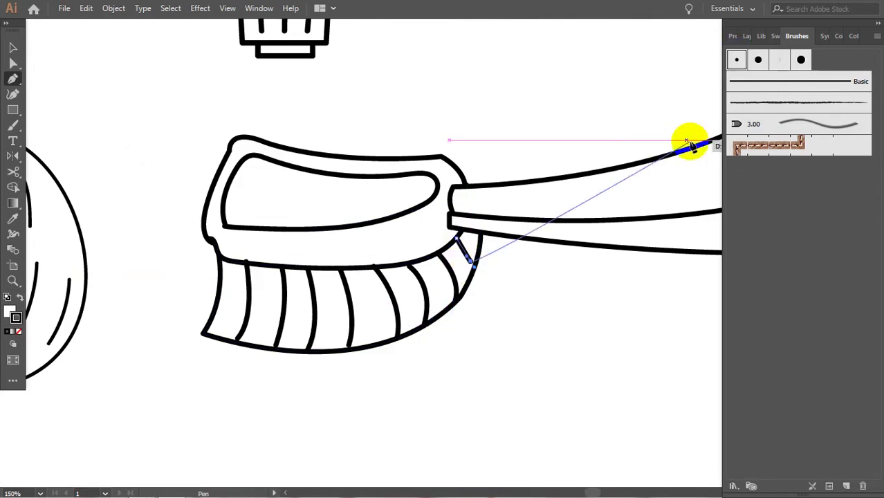
pyautogui.keyDown('ctrl'); pyautogui.click(480, 266); pyautogui.keyUp('ctrl')
# Fill the brush head's inner panel with parallel diagonal hatch lines drawn in the 3 pt. Round brush.
pyautogui.click(223, 192)
pyautogui.click(242, 227)
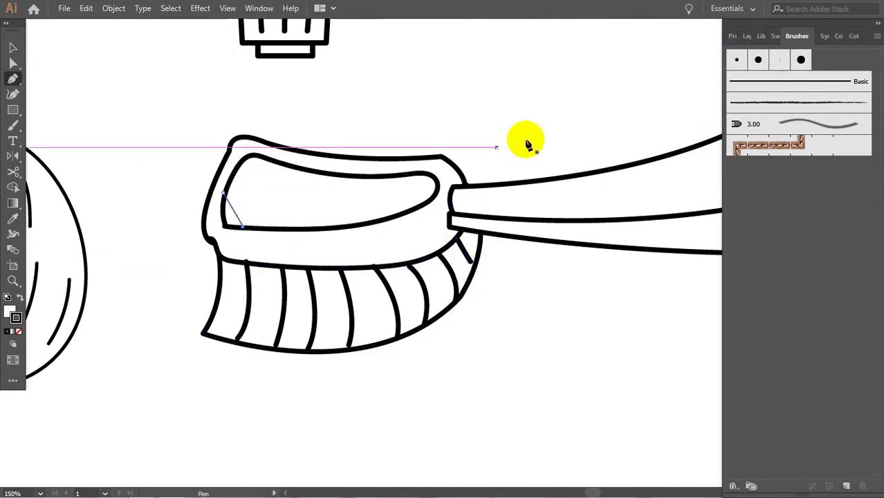
pyautogui.click(227, 182)
pyautogui.click(264, 223)
pyautogui.click(737, 59)
pyautogui.click(243, 159)
pyautogui.click(293, 227)
pyautogui.click(736, 60)
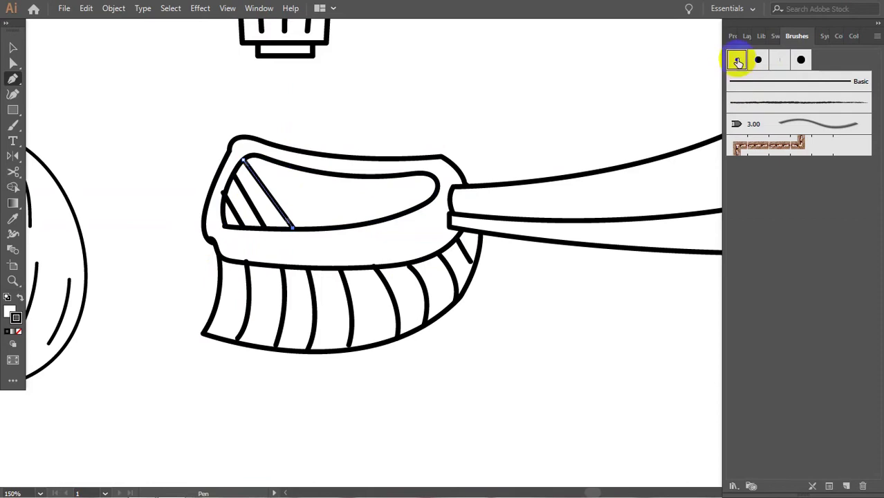
pyautogui.click(281, 165)
pyautogui.click(325, 226)
pyautogui.click(737, 59)
pyautogui.click(319, 173)
pyautogui.click(351, 219)
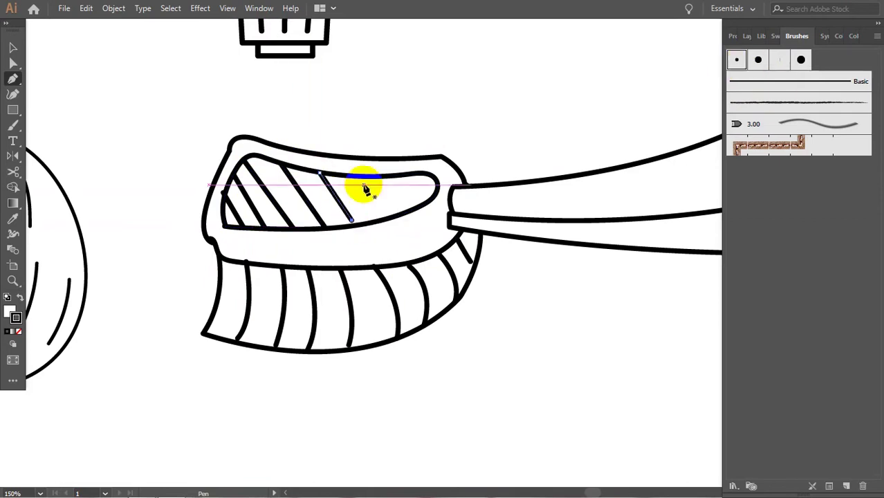
pyautogui.click(360, 176)
pyautogui.click(385, 219)
pyautogui.click(386, 175)
pyautogui.click(415, 208)
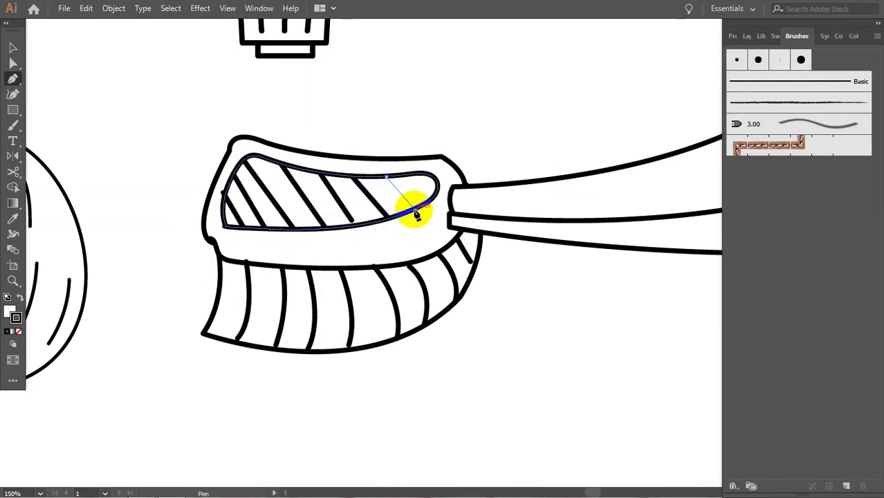
pyautogui.click(415, 177)
pyautogui.moveTo(426, 195); pyautogui.dragTo(430, 202)
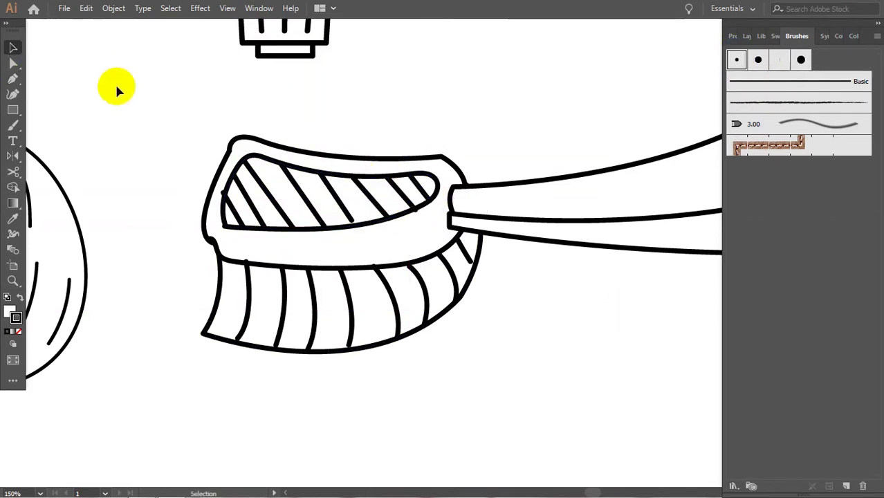
# Scale down the finished hand brush and place it to the right of the sponge.
pyautogui.hotkey('ctrl', '-')
pyautogui.hotkey('ctrl', '-')
pyautogui.hotkey('ctrl', '-')
pyautogui.moveTo(365, 203); pyautogui.dragTo(577, 315)
pyautogui.moveTo(591, 246); pyautogui.dragTo(526, 316)
pyautogui.moveTo(450, 343); pyautogui.dragTo(261, 141)
pyautogui.click(423, 96)
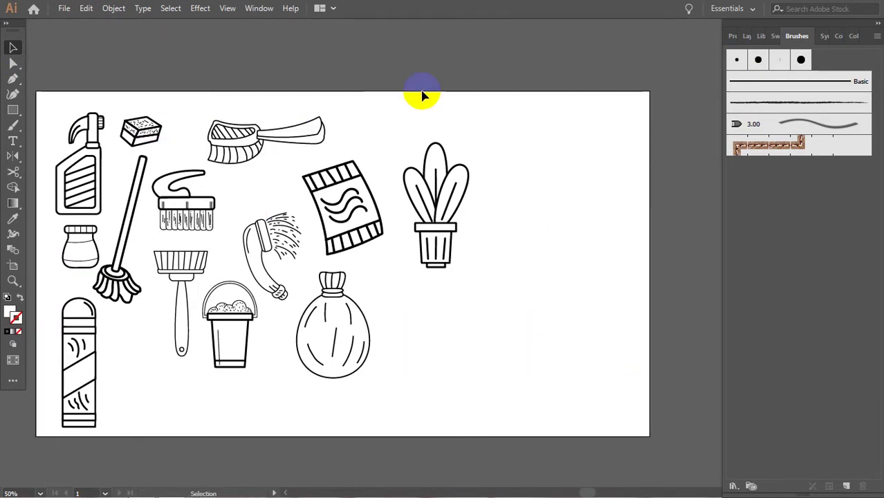
# Draw an ellipse right of the potted plant and reshape its bottom into a gently rounded dome base.
pyautogui.moveTo(473, 134); pyautogui.dragTo(403, 117)
pyautogui.moveTo(12, 110); pyautogui.dragTo(42, 122)
pyautogui.moveTo(449, 154)
pyautogui.mouseDown()
pyautogui.moveTo(520, 203)
pyautogui.moveTo(484, 190)
pyautogui.mouseUp()
pyautogui.press('a')
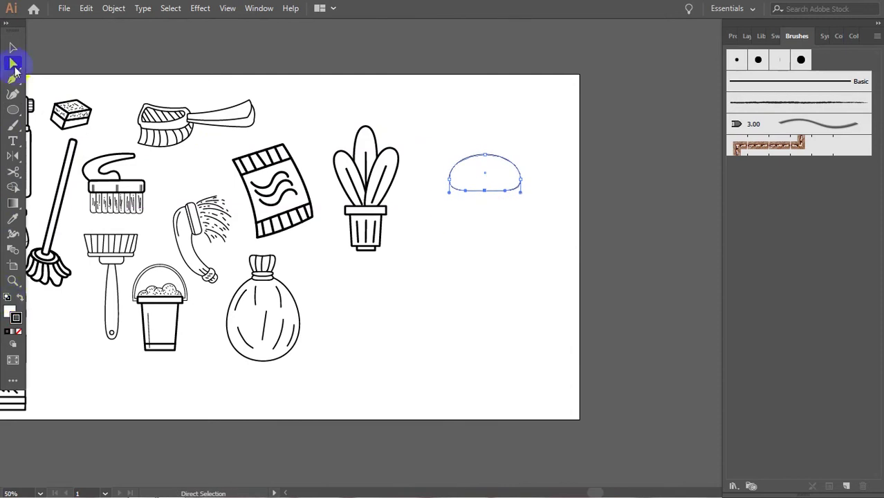
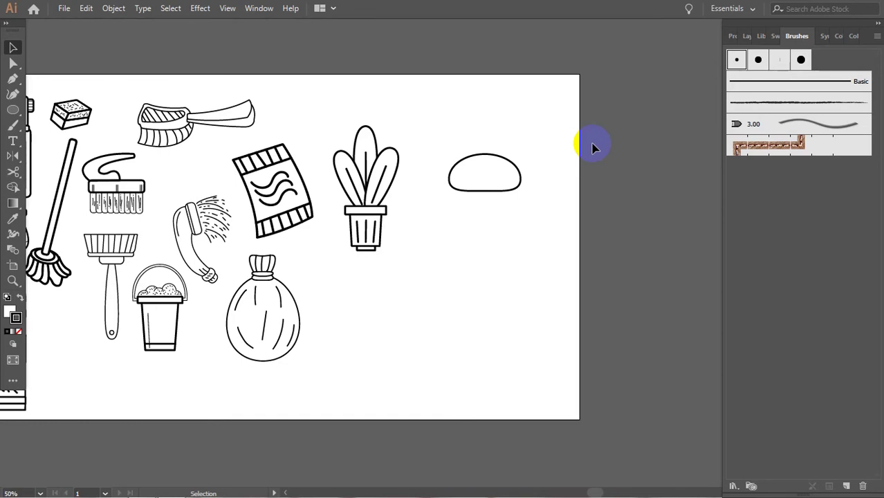
pyautogui.press('a')
pyautogui.click(485, 192)
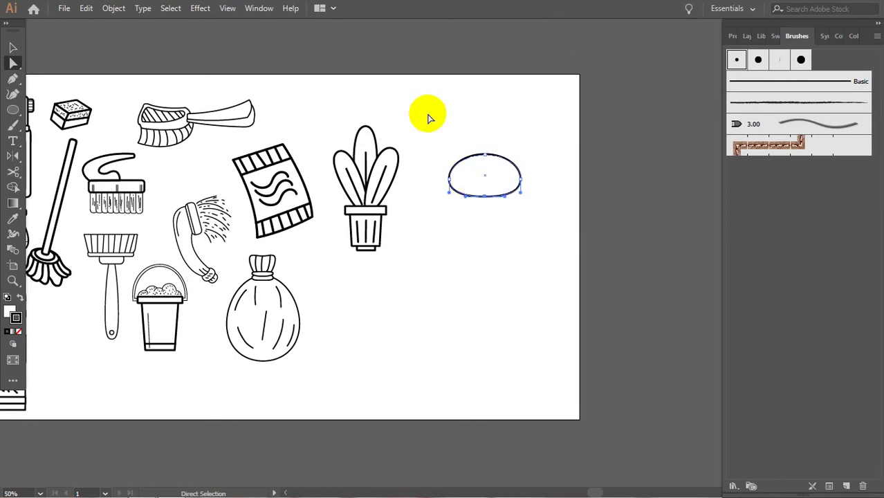
# Draw a curved band line across the dome, about 218 px wide, and move the dome lower on the artboard.
pyautogui.click(14, 79)
pyautogui.click(450, 173)
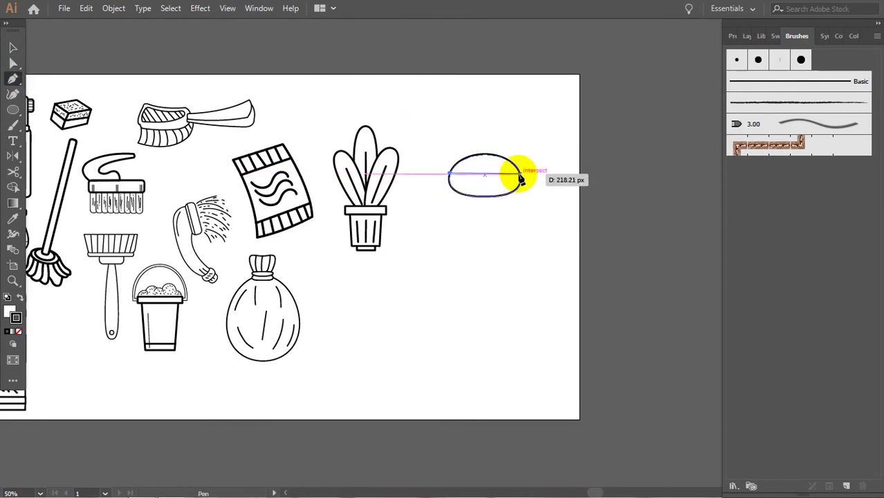
pyautogui.moveTo(520, 173); pyautogui.dragTo(557, 149)
pyautogui.click(14, 47)
pyautogui.moveTo(487, 185); pyautogui.dragTo(476, 299)
# Draw a tall narrow rectangle above the dome as the plunger handle and apply the 3 pt. Round brush.
pyautogui.click(13, 110)
pyautogui.moveTo(473, 130); pyautogui.dragTo(500, 309)
pyautogui.click(734, 61)
# Make the plunger dome deeper and shift its curved band line closer to the bottom edge.
pyautogui.hotkey('ctrl', '1')
pyautogui.press('v')
pyautogui.moveTo(503, 228); pyautogui.dragTo(514, 231)
pyautogui.click(510, 368)
pyautogui.moveTo(510, 368); pyautogui.dragTo(512, 385)
pyautogui.moveTo(444, 334); pyautogui.dragTo(449, 352)
pyautogui.click(627, 332)
pyautogui.press('a')
pyautogui.moveTo(576, 332); pyautogui.dragTo(578, 350)
pyautogui.click(617, 293)
# Round the plunger handle's top end fully and give its bottom corners only a slight rounding.
pyautogui.hotkey('ctrl', '0')
pyautogui.click(12, 47)
pyautogui.click(461, 152)
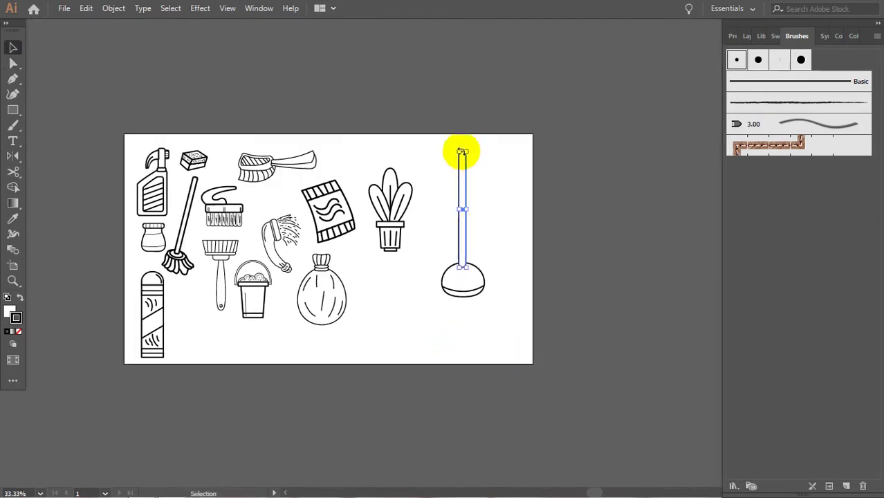
pyautogui.hotkey('ctrl', '1')
pyautogui.scroll(-3, 437, 157)
pyautogui.click(503, 154)
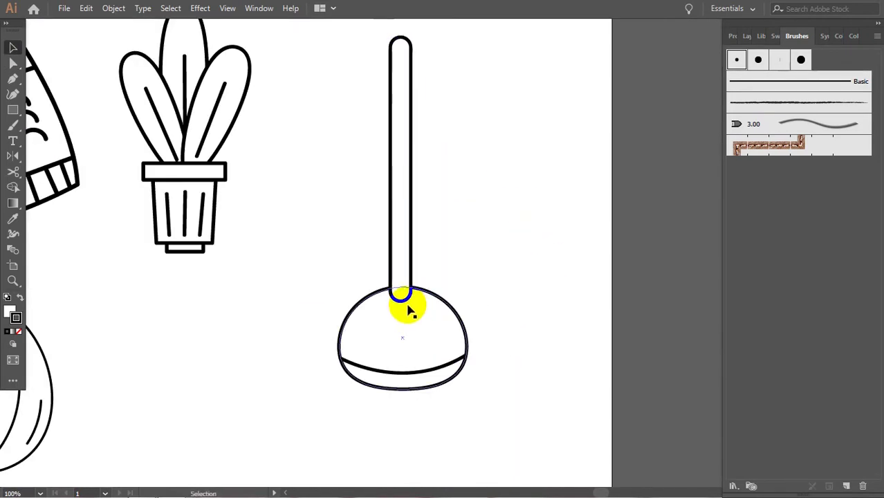
pyautogui.press('a')
pyautogui.click(408, 312)
pyautogui.click(513, 309)
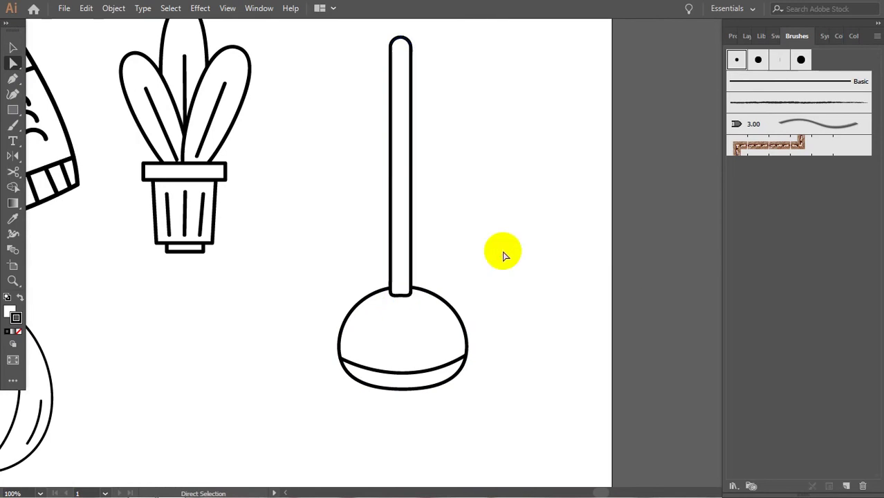
# Add a small scaled-down copy of the dome around the base of the handle as a collar.
pyautogui.press('v')
pyautogui.click(390, 147)
pyautogui.click(398, 370)
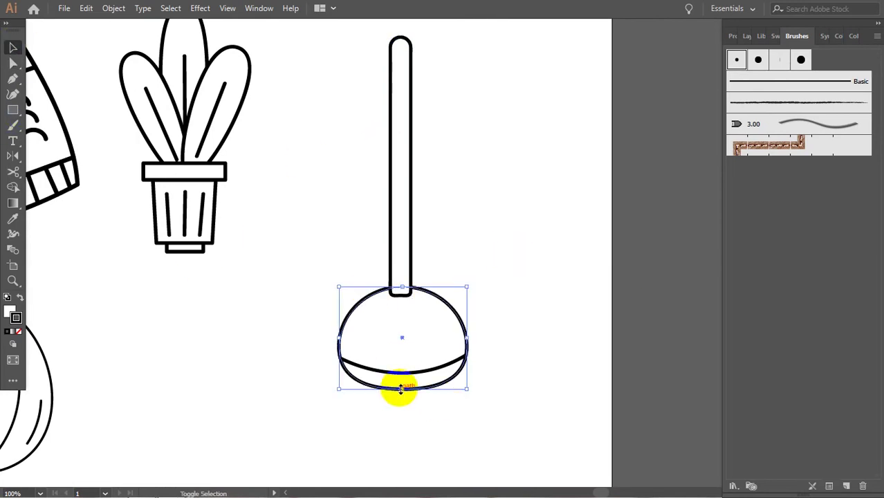
pyautogui.moveTo(468, 389); pyautogui.dragTo(400, 296)
pyautogui.click(520, 299)
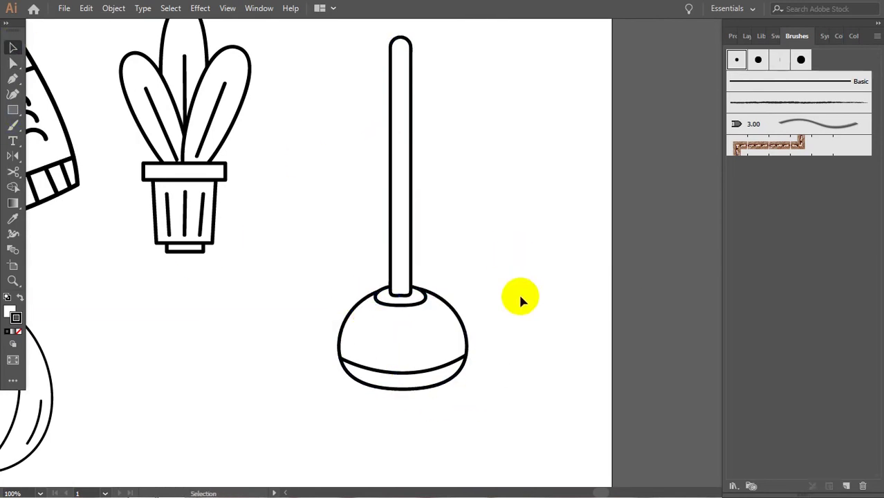
pyautogui.click(428, 289)
pyautogui.click(458, 268)
# Widen the plunger dome by adjusting its left and right side anchors and their curves.
pyautogui.press('a')
pyautogui.hotkey('ctrl', '-')
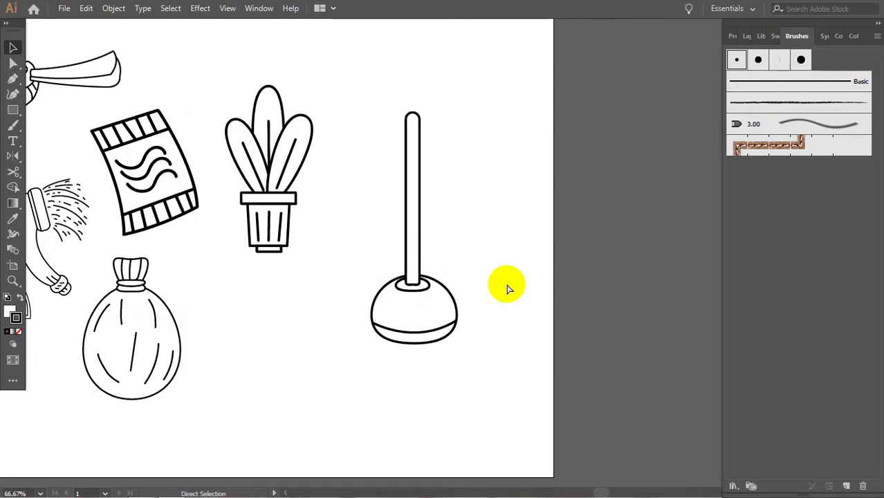
pyautogui.moveTo(416, 359); pyautogui.dragTo(370, 338)
pyautogui.moveTo(375, 303); pyautogui.dragTo(370, 310)
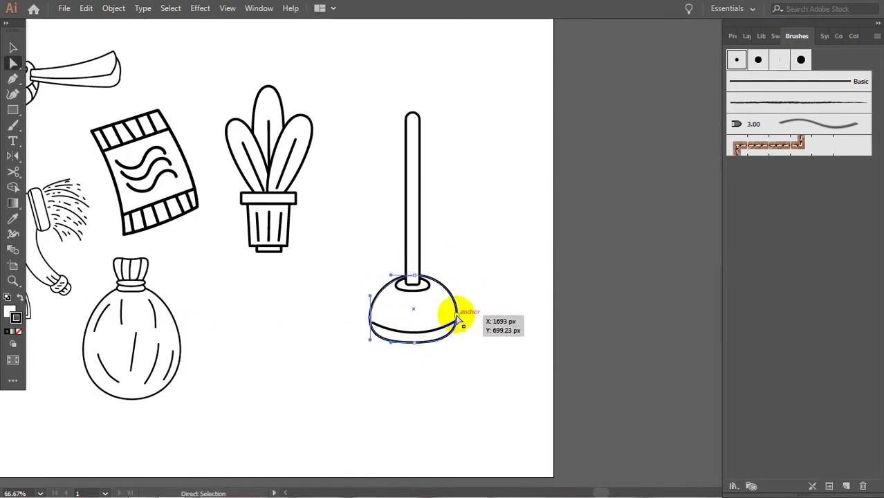
pyautogui.moveTo(457, 318); pyautogui.dragTo(459, 340)
# Tilt the whole plunger to the right, scale it down and place it between the trash bag and the potted plant.
pyautogui.click(14, 47)
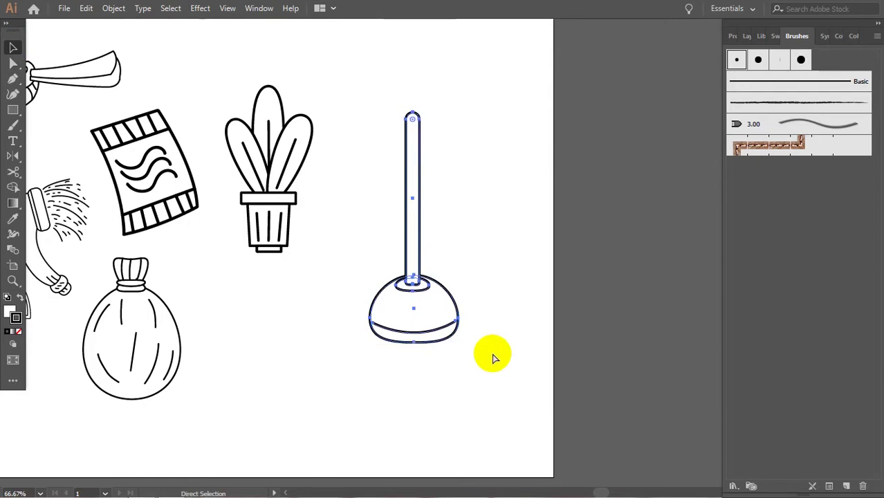
pyautogui.moveTo(469, 113); pyautogui.dragTo(488, 165)
pyautogui.hotkey('ctrl', '-')
pyautogui.hotkey('ctrl', '-')
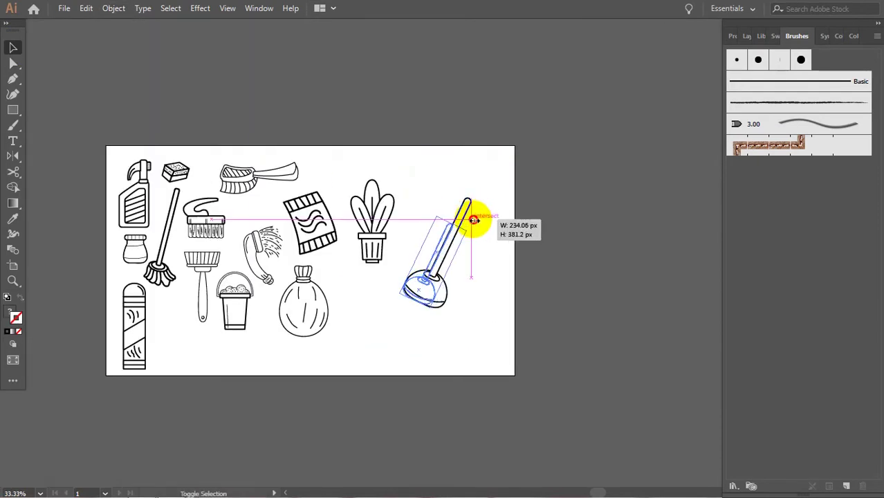
pyautogui.hotkey('ctrl', '+')
pyautogui.hotkey('ctrl', '+')
pyautogui.moveTo(415, 290); pyautogui.dragTo(263, 114)
pyautogui.moveTo(279, 82); pyautogui.dragTo(237, 305)
pyautogui.click(316, 296)
pyautogui.moveTo(315, 296); pyautogui.dragTo(558, 273)
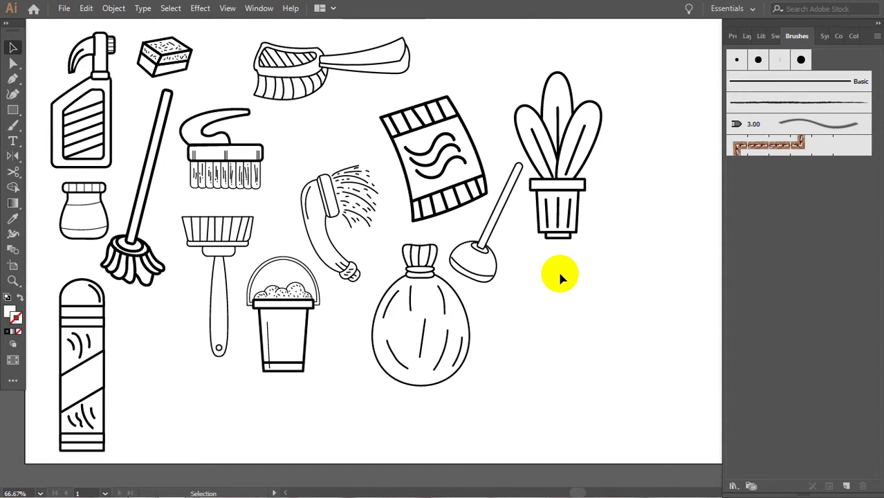
# Draw a long, fully rounded rectangle right of the plant, rotate it diagonally and stroke it with the small round brush.
pyautogui.moveTo(627, 259); pyautogui.dragTo(413, 247)
pyautogui.moveTo(493, 144)
pyautogui.mouseDown()
pyautogui.moveTo(517, 249)
pyautogui.moveTo(507, 168)
pyautogui.mouseUp()
pyautogui.moveTo(520, 253); pyautogui.dragTo(548, 231)
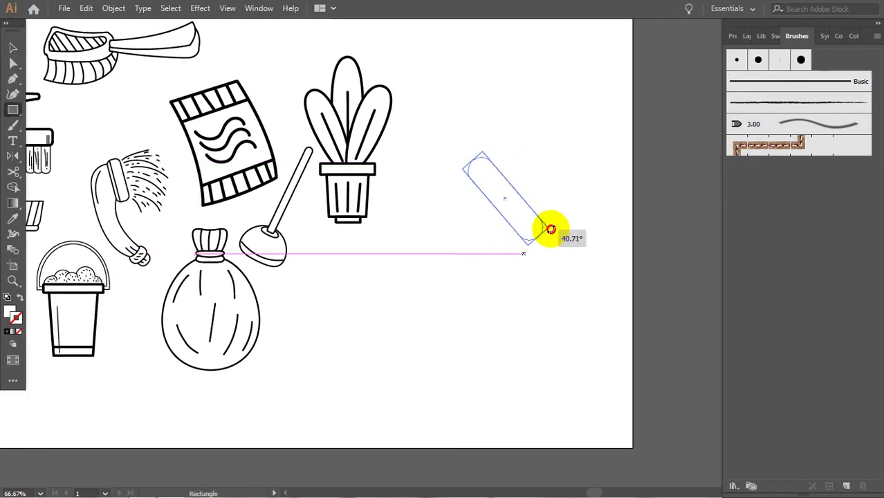
pyautogui.click(737, 78)
pyautogui.hotkey('ctrl', 'shift', 'a')
# Add a circle at the lower end of the diagonal roll and adjust its position and shape to fit the rounded end.
pyautogui.moveTo(12, 109); pyautogui.dragTo(42, 124)
pyautogui.moveTo(520, 209); pyautogui.dragTo(546, 235)
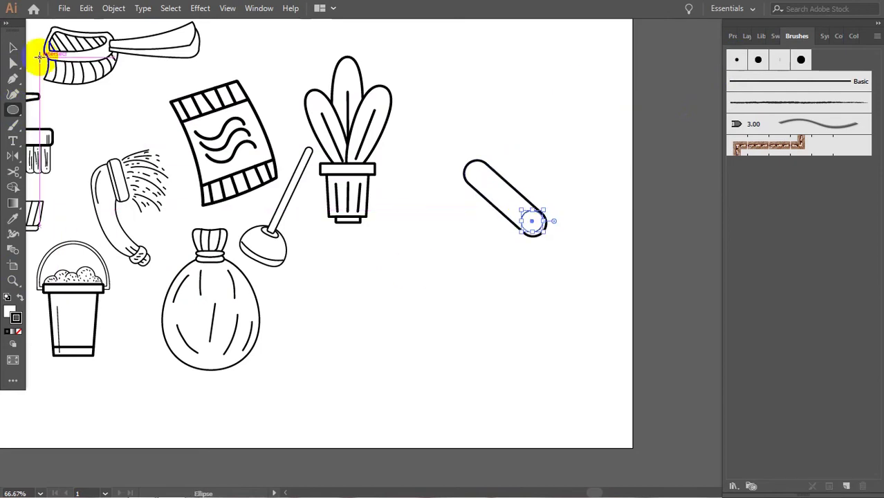
pyautogui.click(13, 47)
pyautogui.hotkey('ctrl', '=')
pyautogui.hotkey('ctrl', '=')
pyautogui.hotkey('ctrl', '=')
pyautogui.moveTo(394, 271); pyautogui.dragTo(370, 252)
pyautogui.click(523, 235)
pyautogui.press('Right')
pyautogui.press('Right')
pyautogui.press('a')
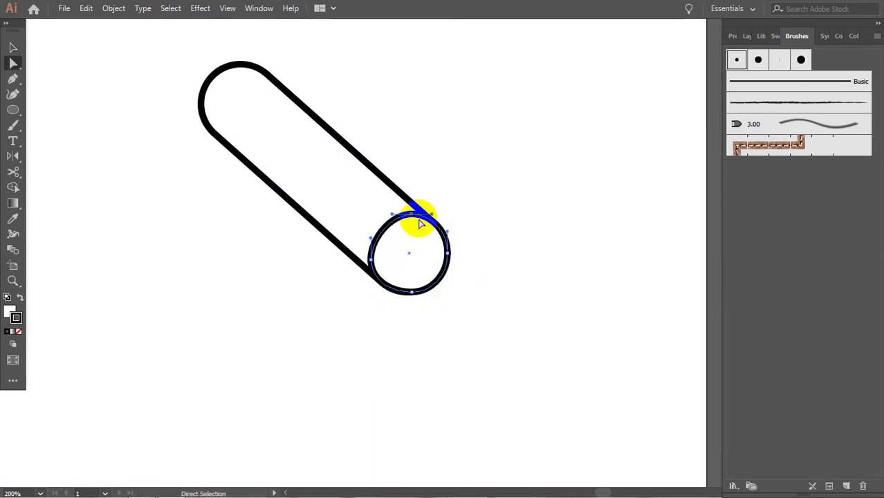
pyautogui.click(529, 254)
# Draw a four-sided flat sheet unrolling leftward from the roll with the Pen tool and arrange it behind the roll.
pyautogui.hotkey('ctrl', '1')
pyautogui.click(13, 78)
pyautogui.click(320, 188)
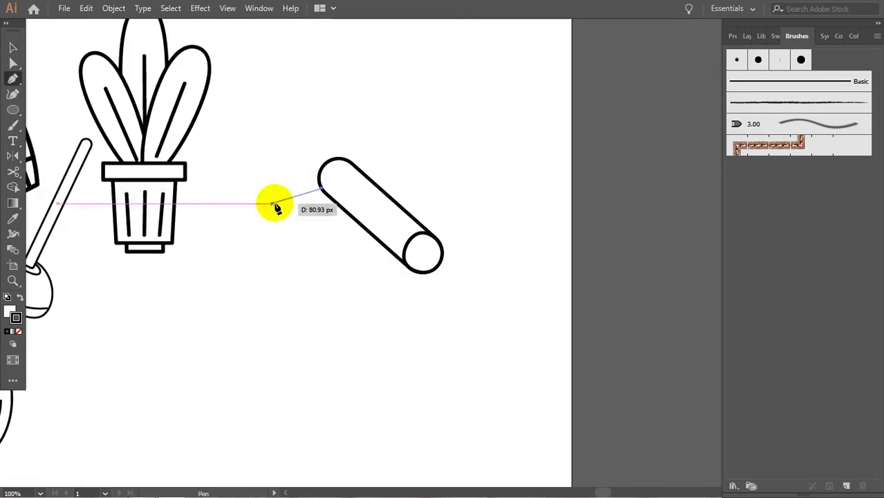
pyautogui.click(211, 215)
pyautogui.click(305, 319)
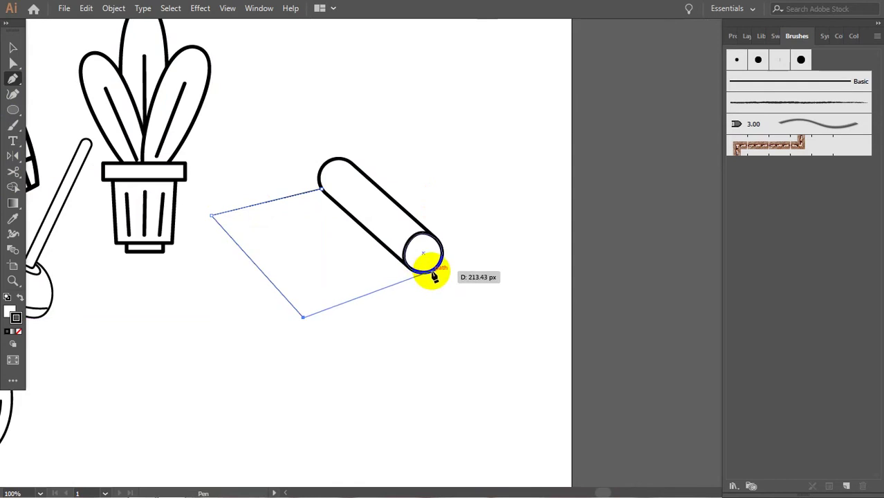
pyautogui.click(428, 270)
pyautogui.click(319, 188)
pyautogui.click(13, 47)
pyautogui.rightClick(322, 213)
pyautogui.moveTo(415, 432)
pyautogui.click(526, 398)
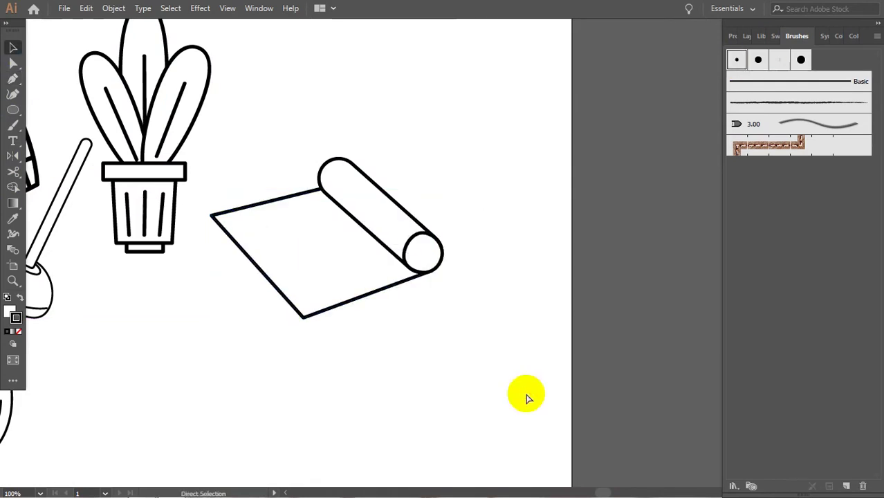
# Paint short texture dashes across the carpet sheet and roll, and a spiral inside the roll's end circle.
pyautogui.press('b')
pyautogui.moveTo(245, 207)
pyautogui.mouseDown()
pyautogui.moveTo(235, 221)
pyautogui.moveTo(260, 241)
pyautogui.mouseUp()
pyautogui.moveTo(269, 257); pyautogui.dragTo(287, 252)
pyautogui.moveTo(291, 260); pyautogui.dragTo(311, 252)
pyautogui.moveTo(304, 206); pyautogui.dragTo(320, 201)
pyautogui.moveTo(326, 246); pyautogui.dragTo(341, 242)
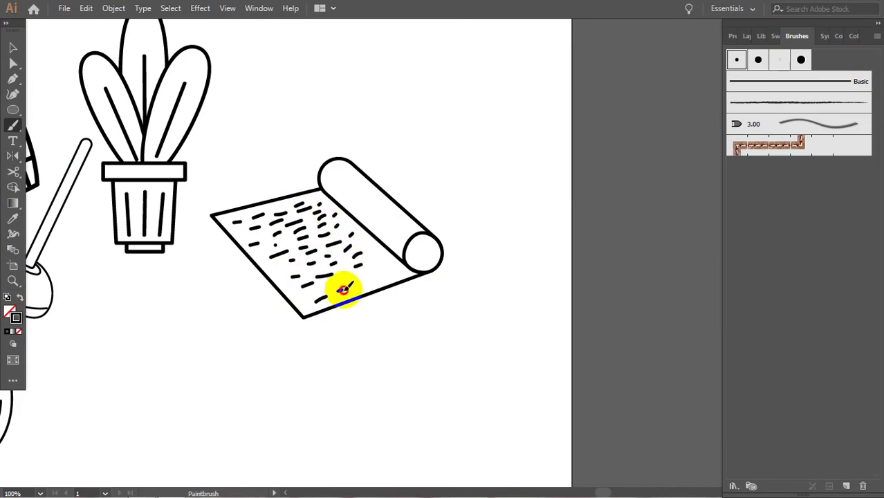
pyautogui.moveTo(272, 257); pyautogui.dragTo(288, 253)
pyautogui.moveTo(275, 268); pyautogui.dragTo(285, 264)
pyautogui.moveTo(290, 277); pyautogui.dragTo(299, 276)
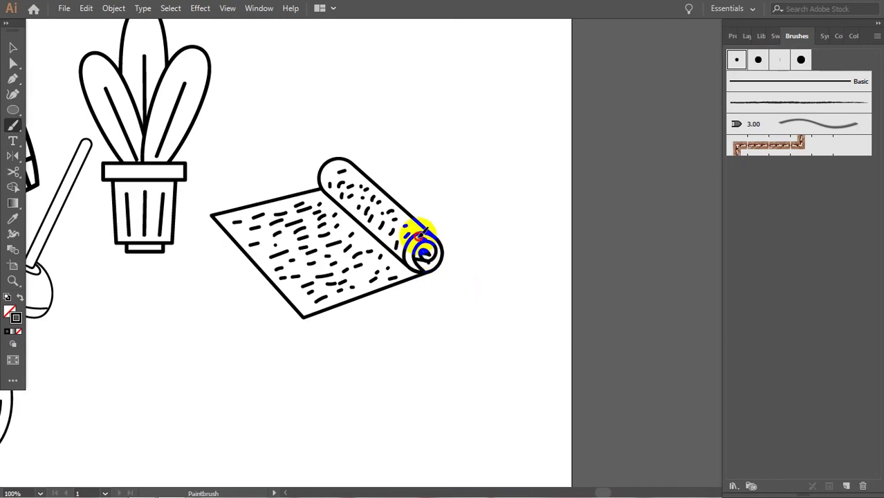
# Scale down the complete carpet and move it to the artboard's upper right, beside the potted plant.
pyautogui.press('v')
pyautogui.moveTo(231, 125); pyautogui.dragTo(430, 321)
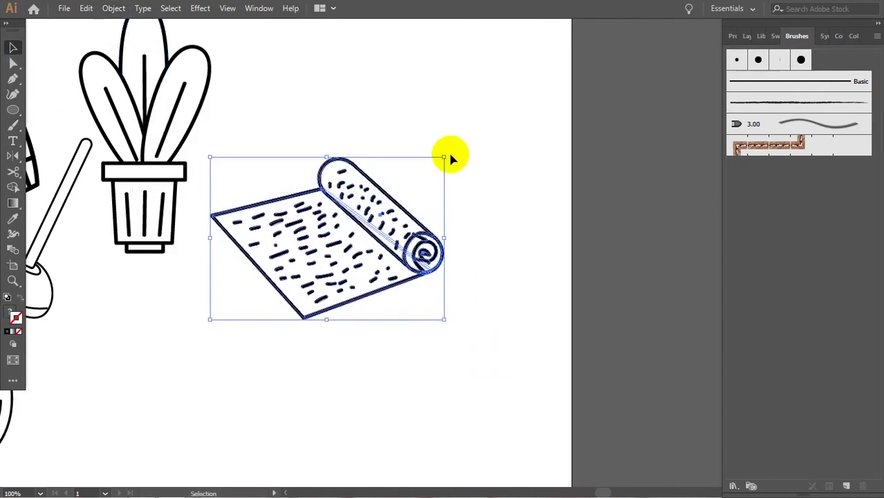
pyautogui.click(450, 154)
pyautogui.hotkey('ctrl', '0')
pyautogui.moveTo(401, 258); pyautogui.dragTo(421, 195)
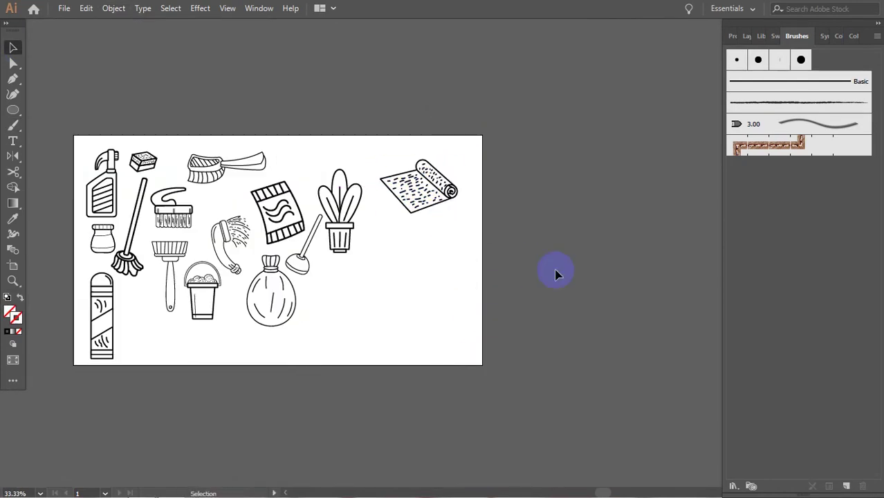
# Draw a tilted ellipse right of the trash bag and a horizontal rectangle adjoining its right side.
pyautogui.click(13, 111)
pyautogui.moveTo(345, 288)
pyautogui.mouseDown()
pyautogui.moveTo(385, 354)
pyautogui.moveTo(408, 333)
pyautogui.mouseUp()
pyautogui.moveTo(15, 114); pyautogui.dragTo(54, 109)
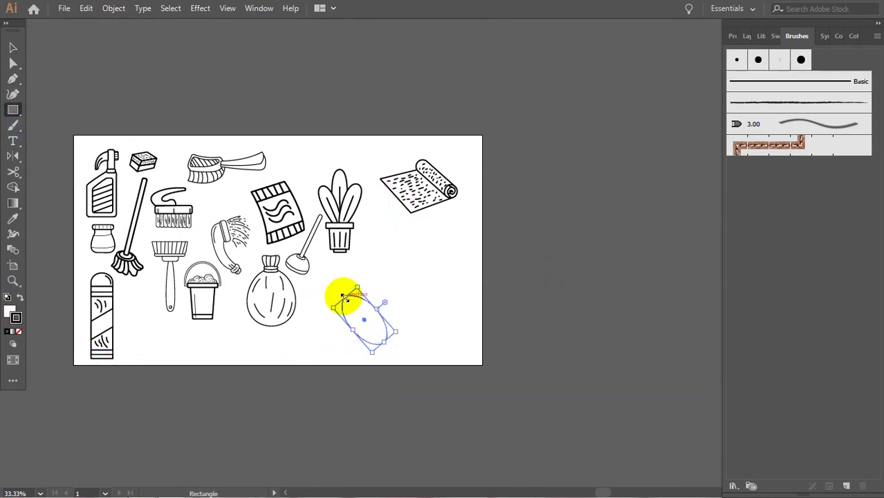
pyautogui.moveTo(389, 284); pyautogui.dragTo(466, 310)
pyautogui.press('a')
pyautogui.moveTo(390, 312); pyautogui.dragTo(387, 334)
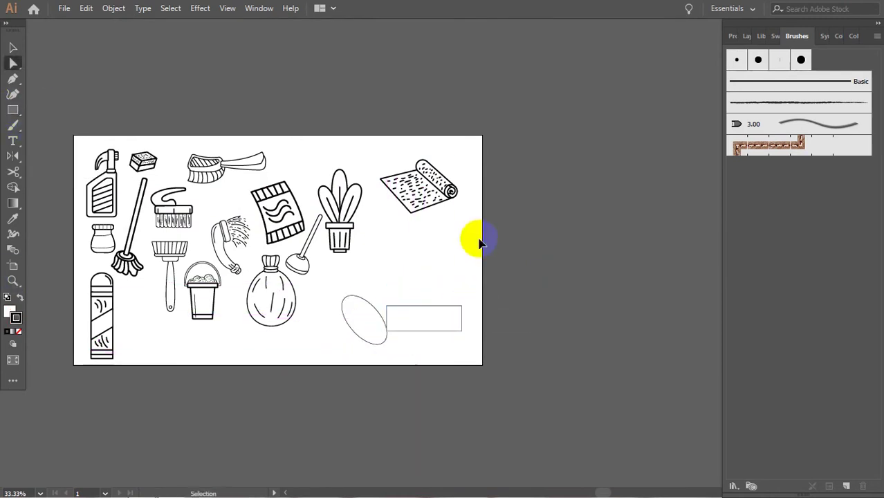
# Reshape the rectangle into a body tapering away from the ellipse, joined to its edges and rounded at the narrow end.
pyautogui.hotkey('ctrl', '=')
pyautogui.hotkey('ctrl', '=')
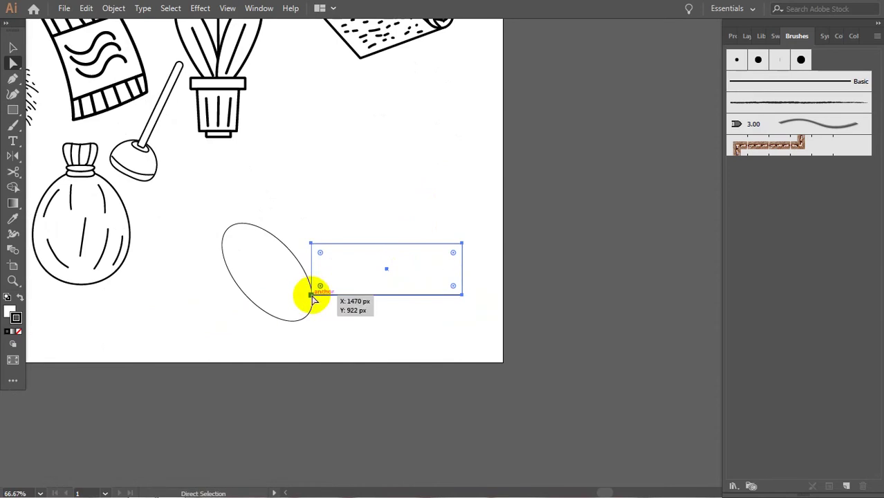
pyautogui.moveTo(310, 296); pyautogui.dragTo(304, 318)
pyautogui.moveTo(311, 244); pyautogui.dragTo(239, 223)
pyautogui.moveTo(479, 228); pyautogui.dragTo(468, 314)
pyautogui.moveTo(462, 243); pyautogui.dragTo(391, 235)
pyautogui.moveTo(398, 245); pyautogui.dragTo(399, 247)
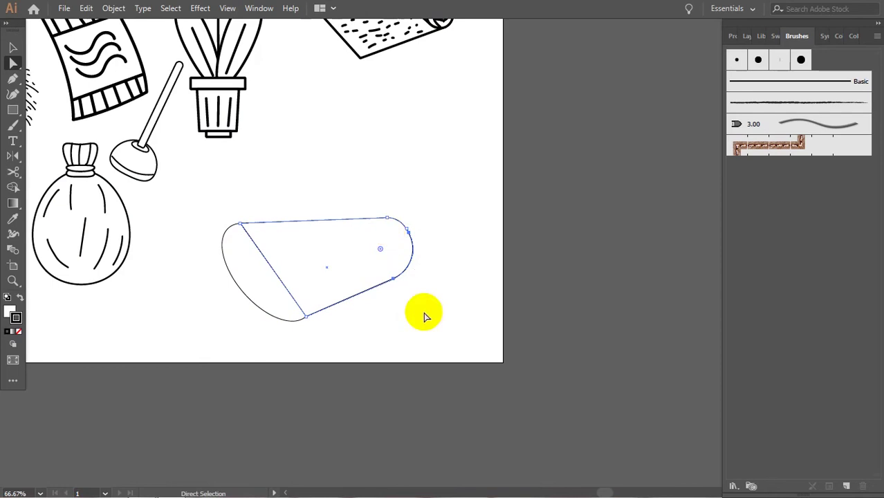
# Arrange the tapered body behind the ellipse and stroke both shapes with the small round brush.
pyautogui.press('v')
pyautogui.rightClick(354, 236)
pyautogui.click(560, 415)
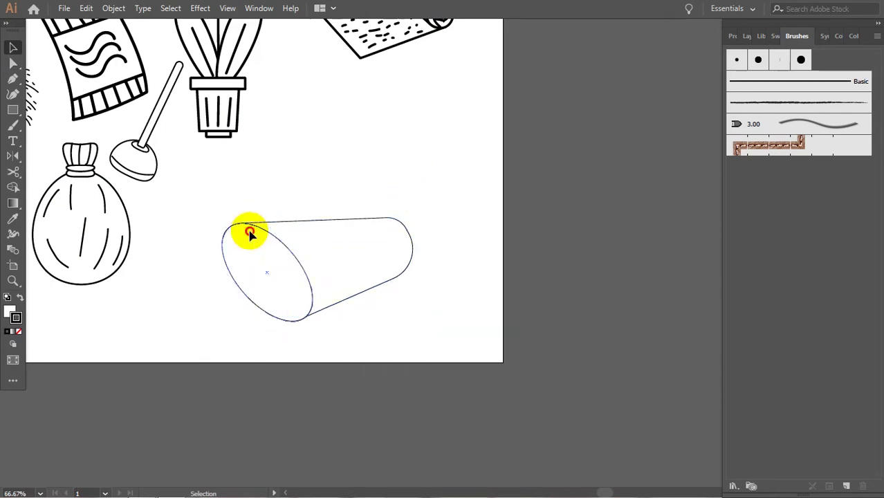
pyautogui.hotkey('ctrl', 'a')
pyautogui.click(736, 60)
pyautogui.click(395, 149)
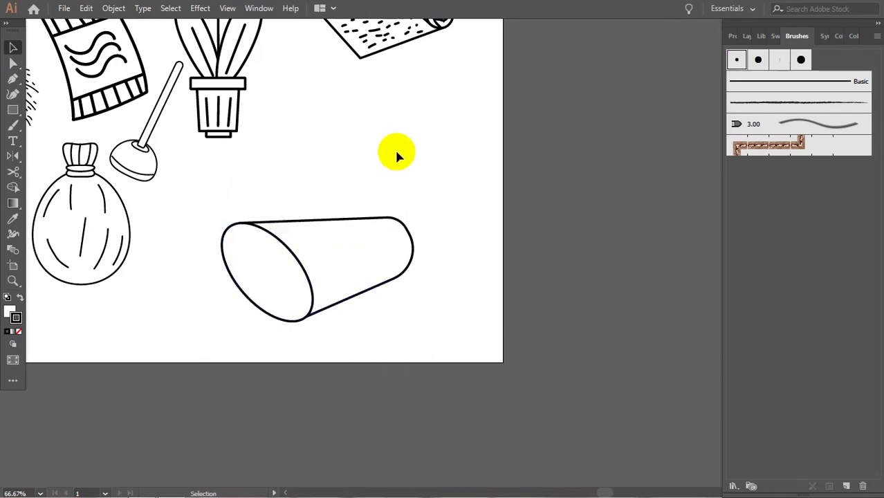
# Draw a curved band line across the body beside the ellipse with the small round brush and arrange it behind the ellipse.
pyautogui.press('p')
pyautogui.click(271, 222)
pyautogui.click(327, 312)
pyautogui.moveTo(327, 312)
pyautogui.mouseDown()
pyautogui.moveTo(314, 377)
pyautogui.moveTo(323, 382)
pyautogui.mouseUp()
pyautogui.click(736, 60)
pyautogui.press('v')
pyautogui.click(9, 312)
pyautogui.rightClick(275, 220)
pyautogui.click(442, 394)
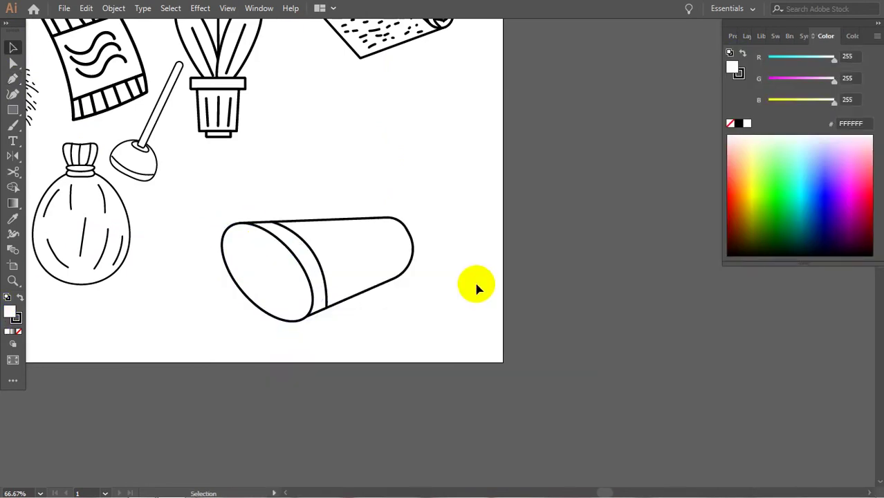
pyautogui.press('p')
pyautogui.click(253, 249)
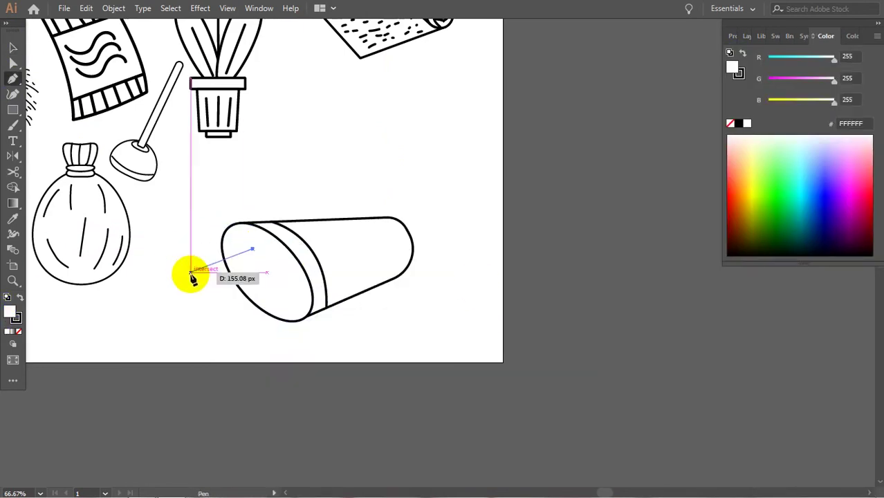
pyautogui.press('a')
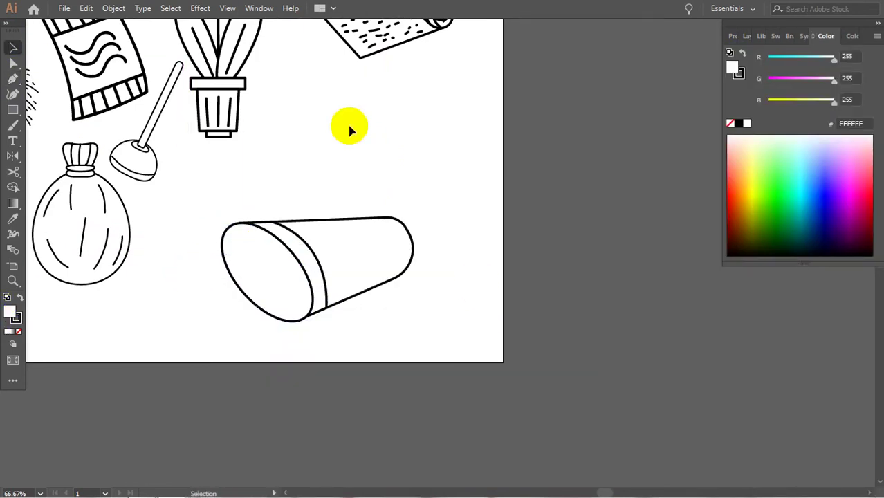
# Refine the anchors and rounded corners at the narrow end of the tapered body.
pyautogui.click(390, 220)
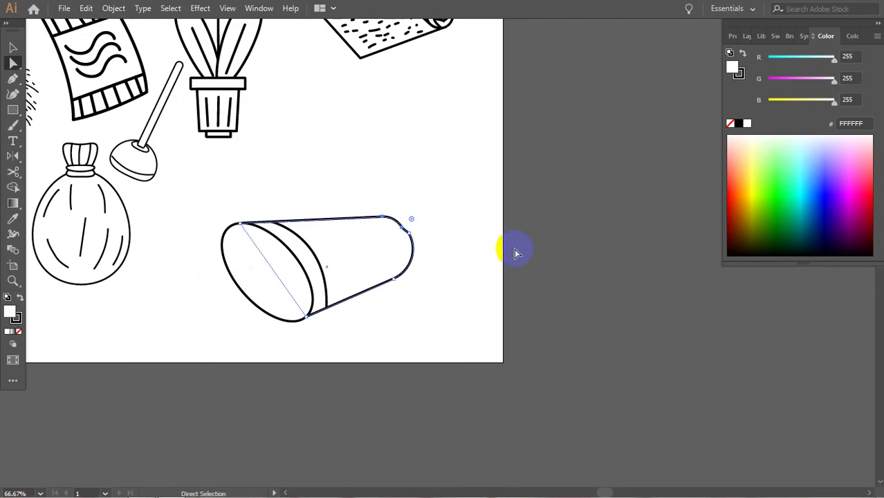
pyautogui.click(410, 235)
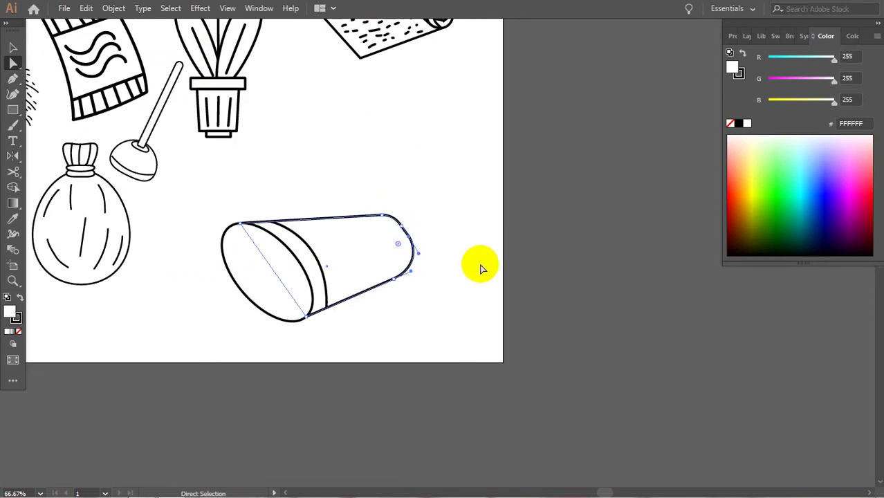
pyautogui.keyDown('ctrl'); pyautogui.click(309, 158); pyautogui.keyUp('ctrl')
# Draw a curved band line across the body near its narrow end and stroke it with the small round brush.
pyautogui.press('p')
pyautogui.click(378, 215)
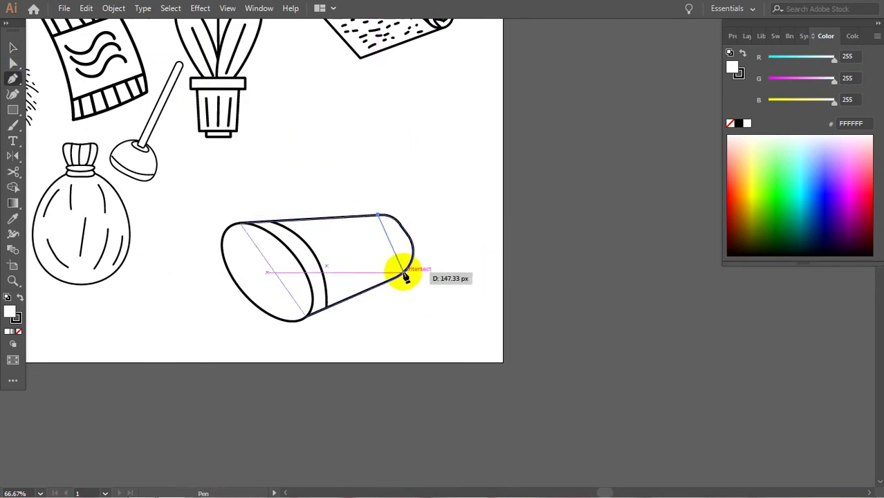
pyautogui.moveTo(405, 273); pyautogui.dragTo(391, 311)
pyautogui.click(771, 38)
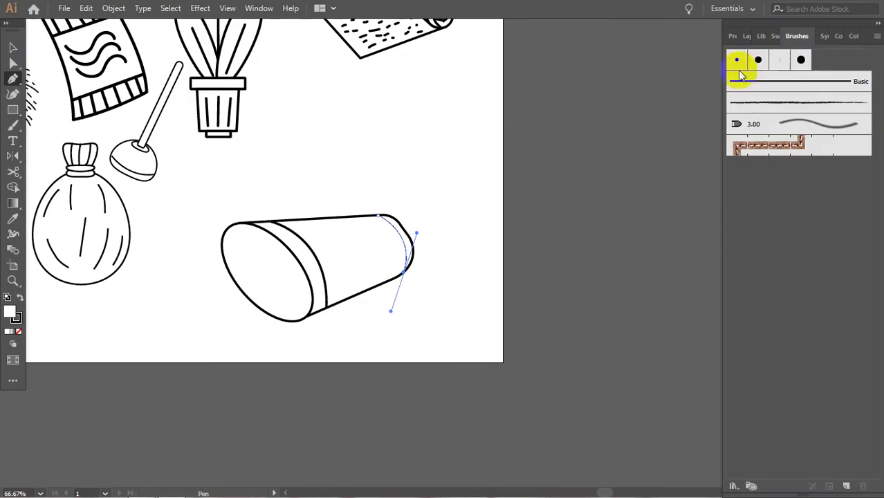
pyautogui.keyDown('ctrl'); pyautogui.click(658, 109); pyautogui.keyUp('ctrl')
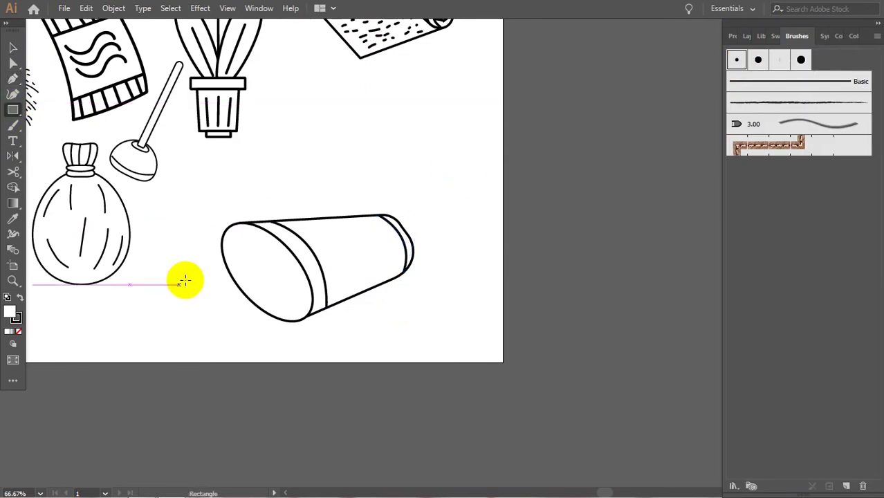
# Draw a rectangle sticking out of the front ellipse, tilt and taper it into a short handle, and round its corners.
pyautogui.moveTo(146, 296)
pyautogui.mouseDown()
pyautogui.moveTo(208, 317)
pyautogui.moveTo(208, 302)
pyautogui.moveTo(154, 306)
pyautogui.mouseUp()
pyautogui.moveTo(206, 297)
pyautogui.mouseDown()
pyautogui.moveTo(203, 266)
pyautogui.moveTo(196, 287)
pyautogui.moveTo(176, 293)
pyautogui.moveTo(262, 291)
pyautogui.moveTo(282, 310)
pyautogui.mouseUp()
pyautogui.click(160, 290)
pyautogui.hotkey('ctrl', '+')
pyautogui.hotkey('ctrl', '+')
pyautogui.click(257, 251)
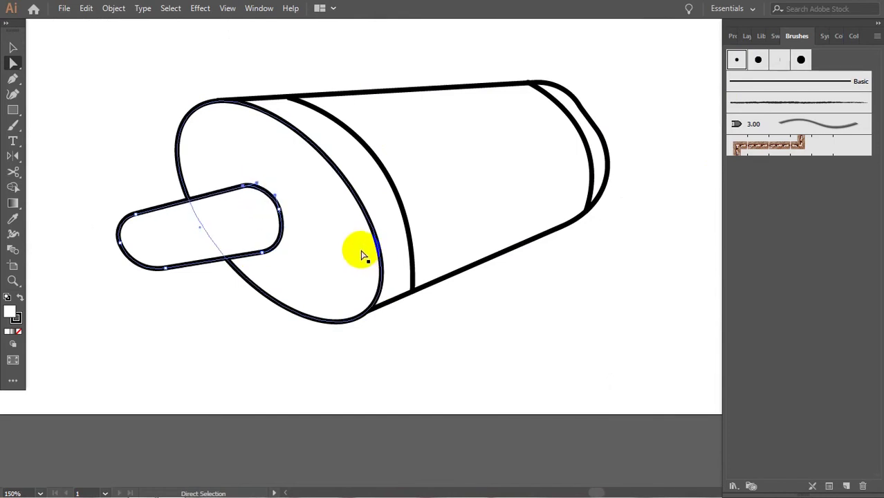
# Add a small ellipse over the handle's outer end and tilt it to match the handle's width.
pyautogui.press('l')
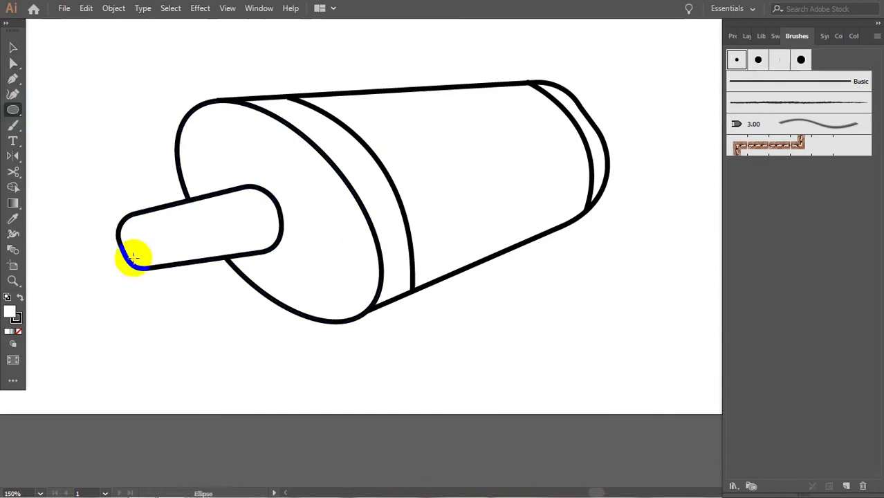
pyautogui.moveTo(106, 218); pyautogui.dragTo(159, 269)
pyautogui.moveTo(118, 240); pyautogui.dragTo(122, 212)
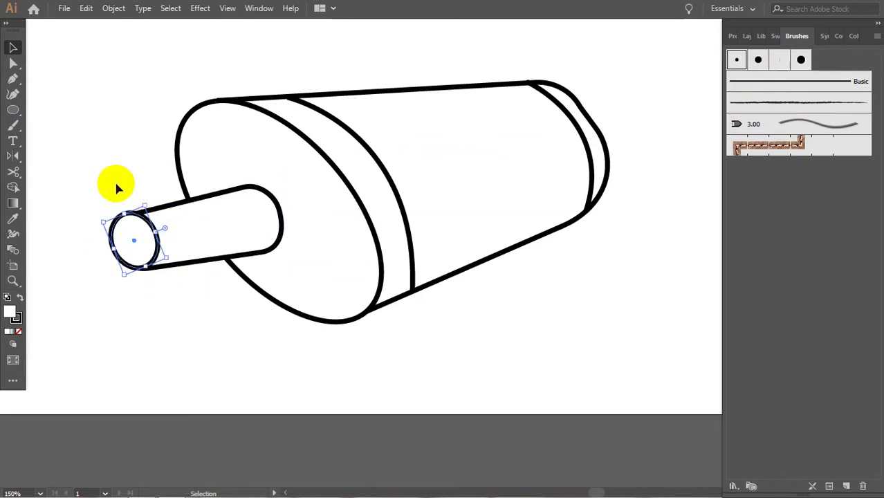
# Draw three straight ridge lines along the handle with the Pen tool, stroked with the small round brush.
pyautogui.press('p')
pyautogui.click(143, 219)
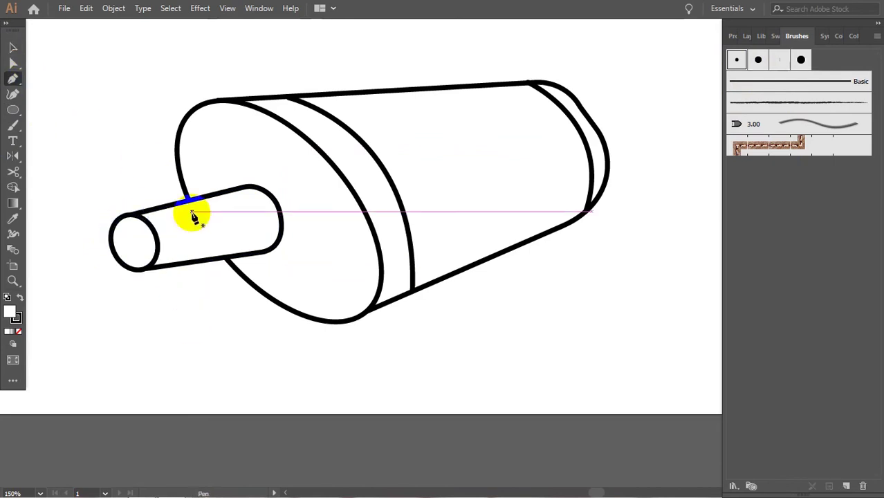
pyautogui.click(277, 213)
pyautogui.keyDown('ctrl'); pyautogui.click(489, 164); pyautogui.keyUp('ctrl')
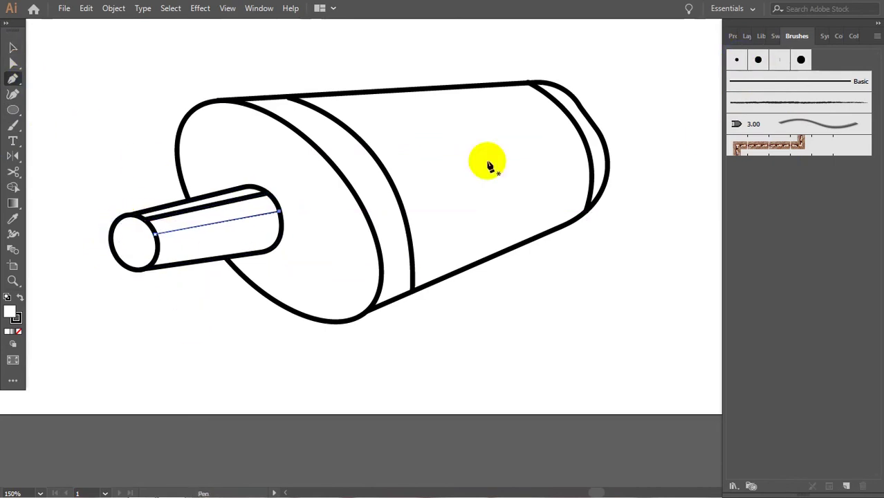
pyautogui.click(157, 252)
pyautogui.click(278, 240)
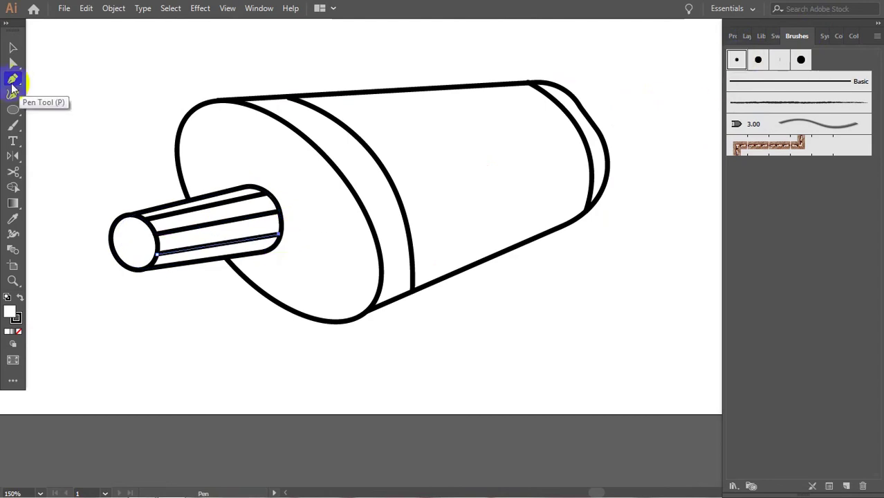
# Move the lower end of the front band line closer to the ellipse and adjust its curve to follow the ellipse's edge.
pyautogui.press('a')
pyautogui.click(410, 294)
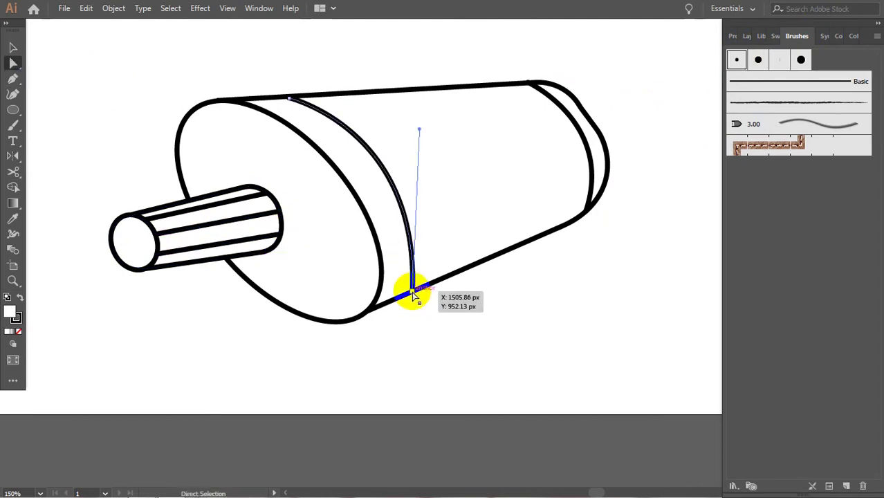
pyautogui.moveTo(410, 294); pyautogui.dragTo(395, 300)
pyautogui.moveTo(405, 135); pyautogui.dragTo(434, 144)
pyautogui.hotkey('ctrl', 'shift', 'a')
pyautogui.hotkey('ctrl', '-')
pyautogui.hotkey('ctrl', '-')
pyautogui.hotkey('ctrl', '+')
pyautogui.hotkey('ctrl', '+')
pyautogui.hotkey('ctrl', '+')
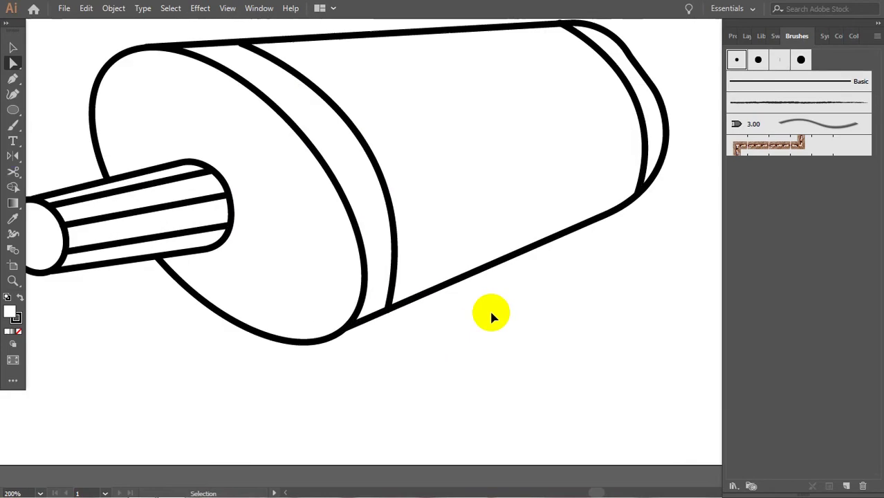
# Draw two straight shading lines along the cylinder's lower side with the Pen tool, stroked with the small round brush, and shift them slightly upward.
pyautogui.click(12, 78)
pyautogui.click(460, 209)
pyautogui.click(833, 79)
pyautogui.click(626, 187)
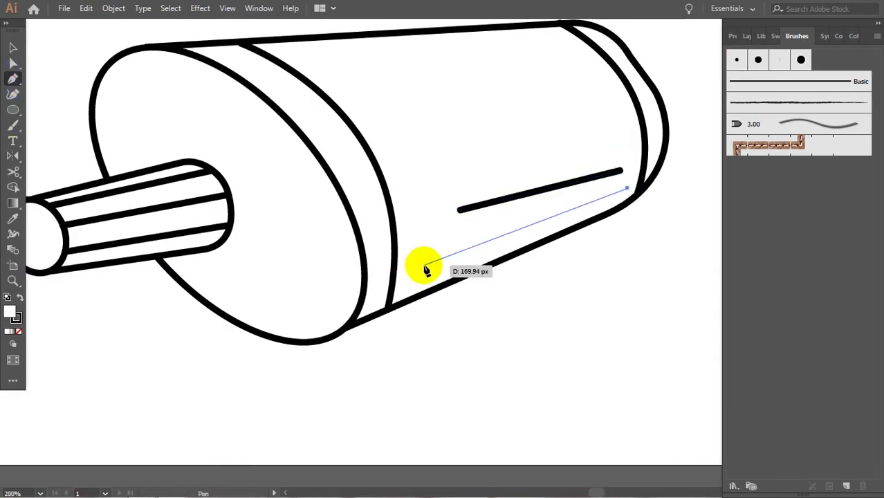
pyautogui.click(424, 262)
pyautogui.click(13, 47)
pyautogui.hotkey('ctrl', 'shift', 'a')
pyautogui.hotkey('ctrl', '-')
pyautogui.hotkey('ctrl', '-')
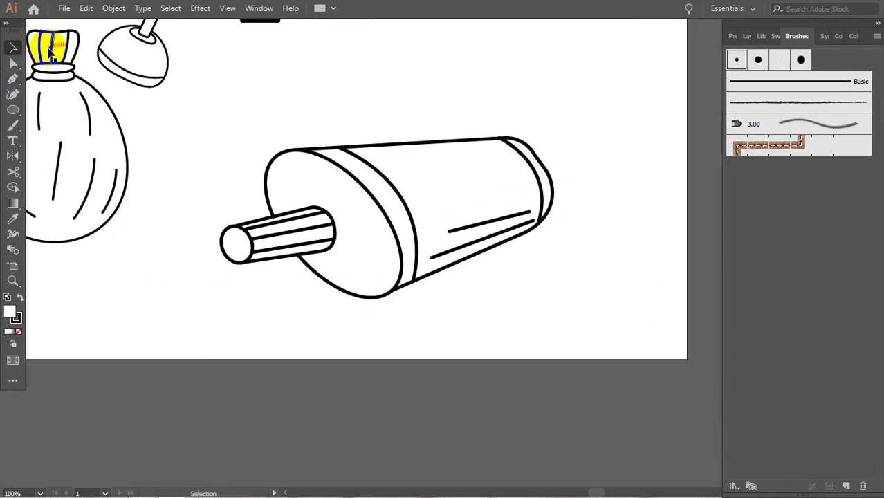
pyautogui.moveTo(484, 223); pyautogui.dragTo(502, 223)
# Select all parts of the cylindrical item and scale it down to match the other icons.
pyautogui.press('a')
pyautogui.moveTo(231, 142); pyautogui.dragTo(617, 349)
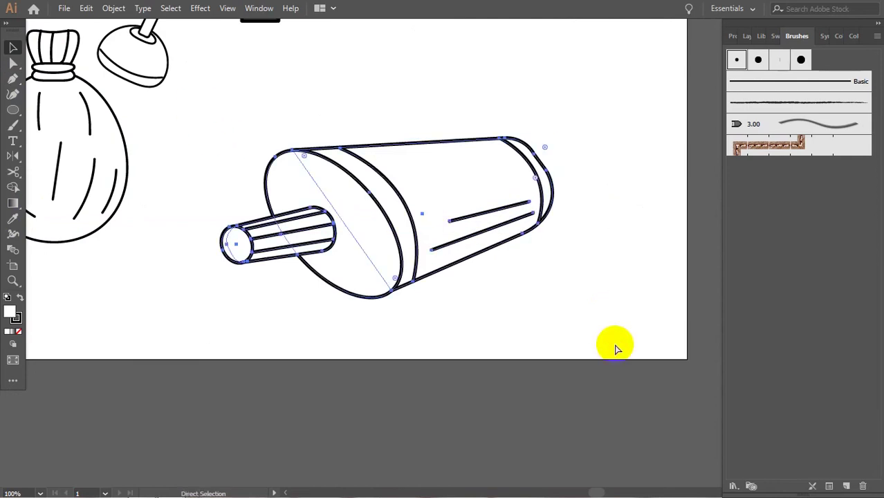
pyautogui.press('v')
pyautogui.moveTo(553, 138); pyautogui.dragTo(473, 177)
pyautogui.hotkey('ctrl', '-')
pyautogui.hotkey('ctrl', '-')
pyautogui.hotkey('ctrl', '-')
pyautogui.hotkey('ctrl', 'shift', 'a')
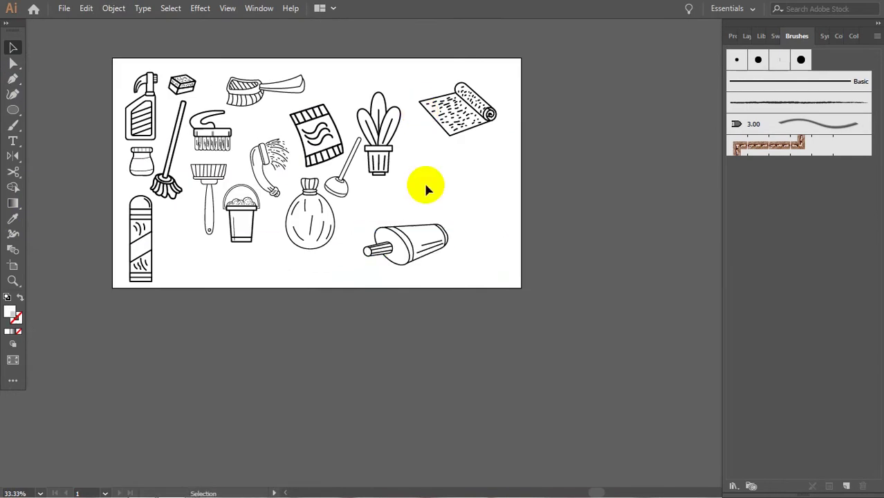
# Rearrange the cylindrical item, potted plant, plunger, towel and garbage bag in the artboard's right half, enlarging the plunger.
pyautogui.scroll(-1, 425, 186)
pyautogui.scroll(2, 464, 210)
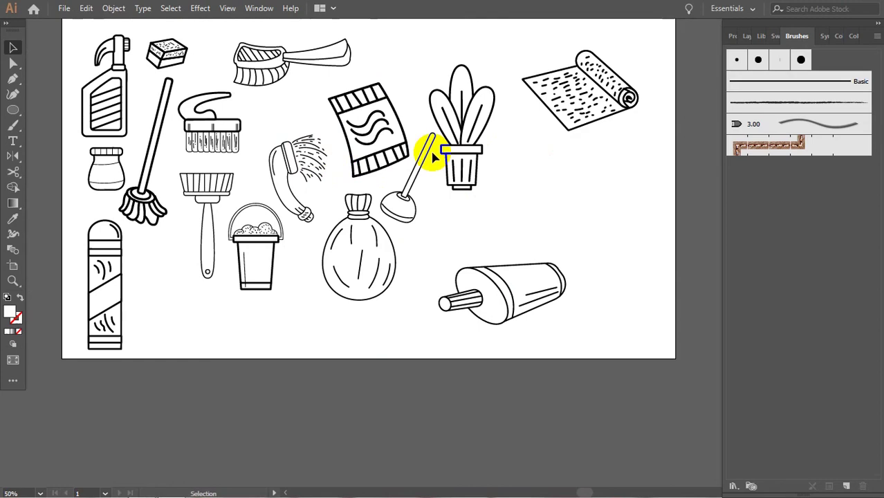
pyautogui.moveTo(443, 301); pyautogui.dragTo(535, 325)
pyautogui.moveTo(459, 178); pyautogui.dragTo(604, 254)
pyautogui.moveTo(400, 208); pyautogui.dragTo(489, 223)
pyautogui.moveTo(404, 167); pyautogui.dragTo(499, 133)
pyautogui.moveTo(388, 238); pyautogui.dragTo(470, 277)
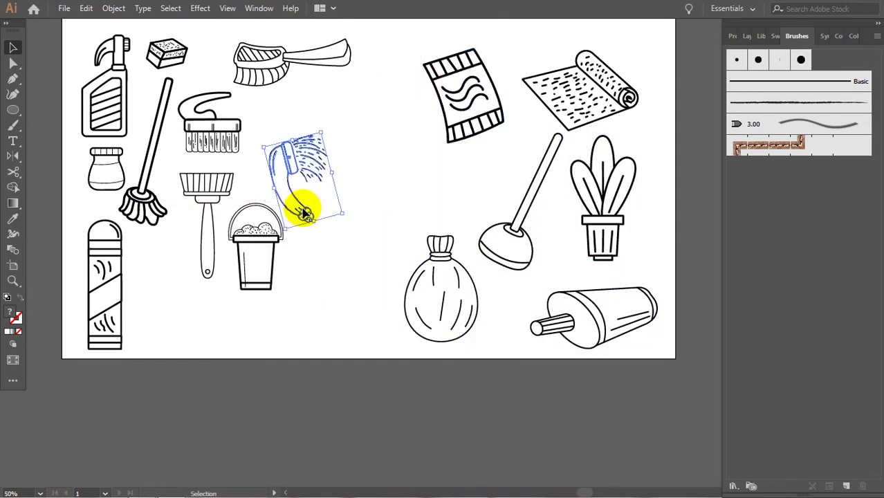
# Enlarge the duster, the foam-filled bucket and the flat brush and spread them across the artboard's middle.
pyautogui.moveTo(306, 208)
pyautogui.mouseDown()
pyautogui.moveTo(316, 236)
pyautogui.moveTo(370, 148)
pyautogui.mouseUp()
pyautogui.moveTo(283, 290)
pyautogui.mouseDown()
pyautogui.moveTo(309, 334)
pyautogui.moveTo(354, 315)
pyautogui.mouseUp()
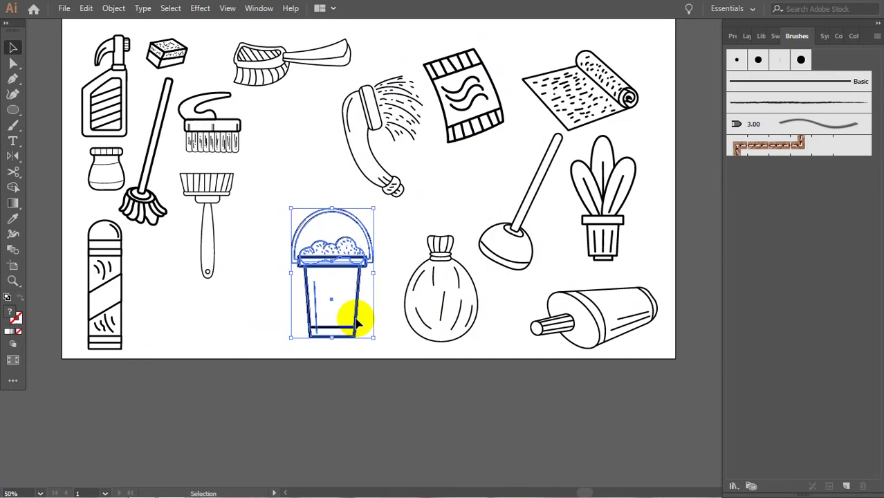
pyautogui.click(207, 235)
pyautogui.moveTo(234, 278); pyautogui.dragTo(243, 315)
pyautogui.moveTo(207, 263); pyautogui.dragTo(237, 315)
# Enlarge the scrub brush, the sponge and the mop and space them apart on the artboard's left half.
pyautogui.click(211, 139)
pyautogui.moveTo(241, 152)
pyautogui.mouseDown()
pyautogui.moveTo(251, 168)
pyautogui.moveTo(298, 173)
pyautogui.mouseUp()
pyautogui.click(166, 52)
pyautogui.moveTo(187, 68)
pyautogui.mouseDown()
pyautogui.moveTo(177, 63)
pyautogui.moveTo(221, 55)
pyautogui.mouseUp()
pyautogui.click(164, 228)
pyautogui.moveTo(164, 227); pyautogui.dragTo(192, 259)
# Enlarge the jar and the spray bottle, reposition the sponge and the aerosol can, and scale the duster down.
pyautogui.click(110, 169)
pyautogui.moveTo(128, 188); pyautogui.dragTo(151, 209)
pyautogui.click(125, 128)
pyautogui.moveTo(135, 138); pyautogui.dragTo(128, 129)
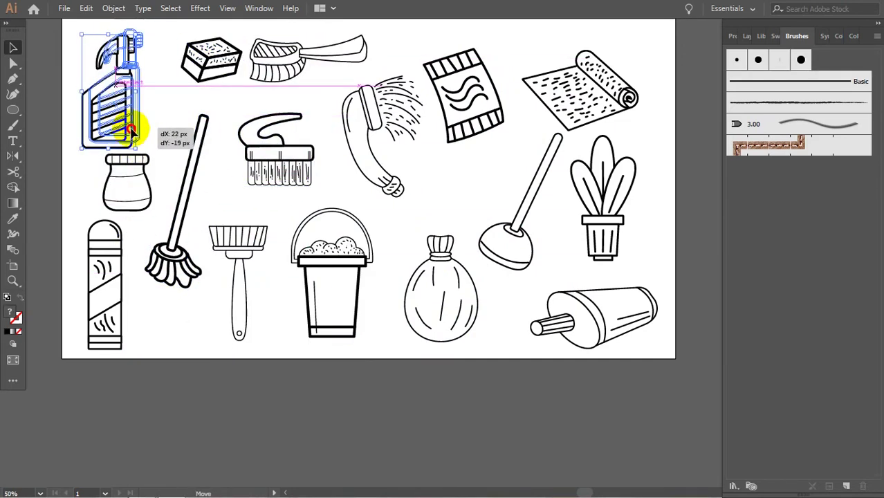
pyautogui.moveTo(207, 59); pyautogui.dragTo(191, 85)
pyautogui.click(103, 283)
pyautogui.moveTo(563, 159)
pyautogui.mouseDown()
pyautogui.moveTo(514, 192)
pyautogui.moveTo(565, 197)
pyautogui.mouseUp()
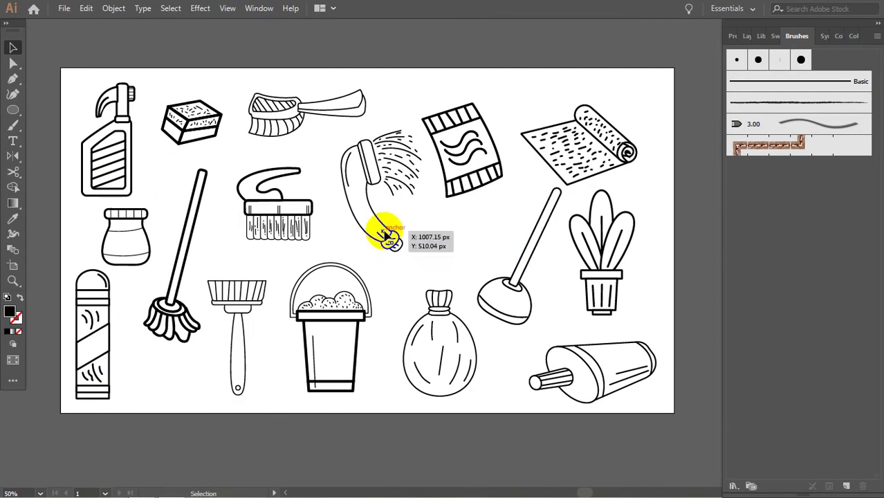
pyautogui.moveTo(387, 233); pyautogui.dragTo(417, 206)
# Draw a white, black-outlined rectangle above the garbage bag, widen its top into a tapered bin, and add horizontal lines near both ends.
pyautogui.moveTo(12, 109); pyautogui.dragTo(47, 117)
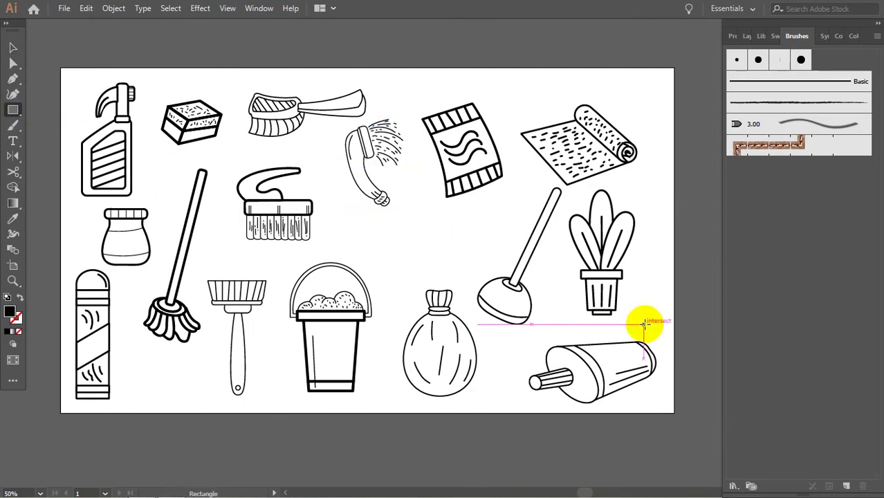
pyautogui.moveTo(415, 204); pyautogui.dragTo(453, 283)
pyautogui.press('d')
pyautogui.press('a')
pyautogui.moveTo(414, 204); pyautogui.dragTo(398, 204)
pyautogui.moveTo(453, 209); pyautogui.dragTo(468, 205)
pyautogui.click(13, 47)
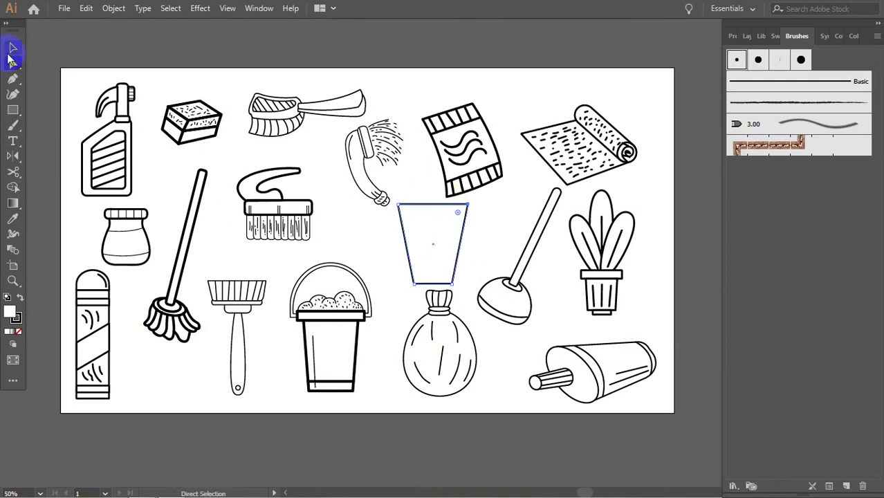
pyautogui.press('p')
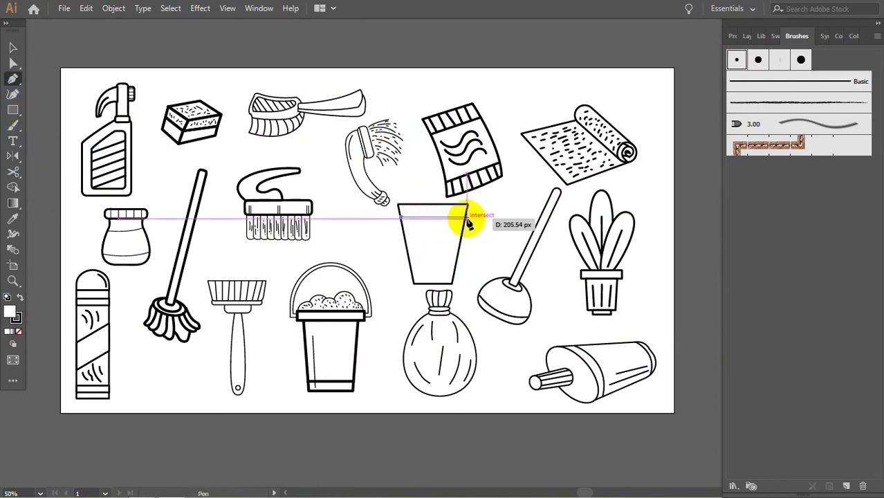
pyautogui.click(411, 276)
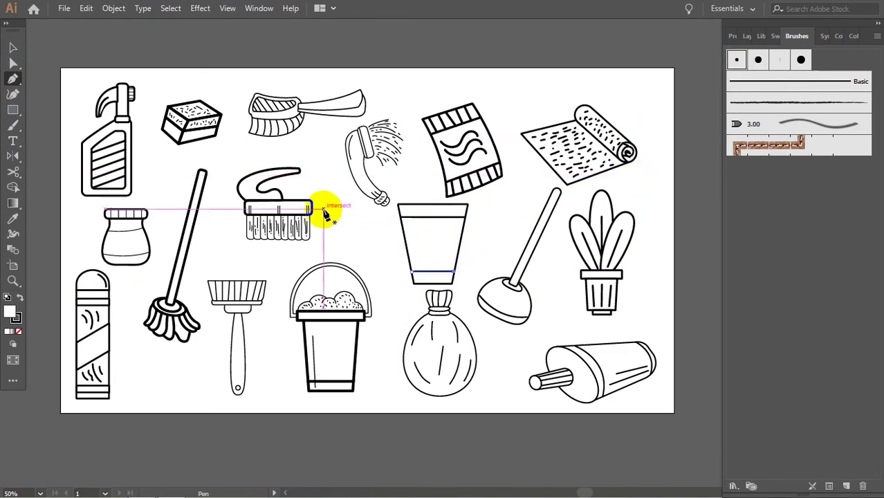
# Draw five parallel lines rising diagonally to the right across the bin's middle section with the Pen tool and the small round brush.
pyautogui.hotkey('ctrl', '+')
pyautogui.hotkey('ctrl', '+')
pyautogui.hotkey('ctrl', '+')
pyautogui.click(403, 227)
pyautogui.click(421, 217)
pyautogui.click(760, 66)
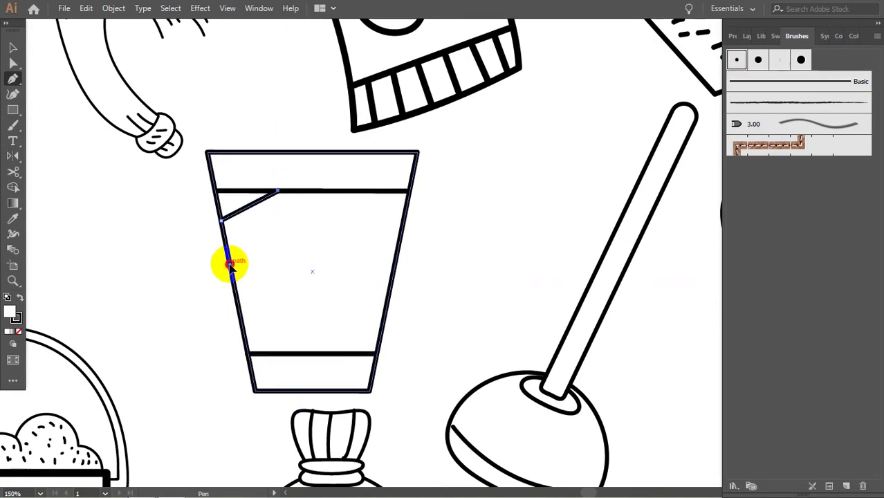
pyautogui.click(233, 260)
pyautogui.click(357, 193)
pyautogui.click(238, 308)
pyautogui.click(406, 209)
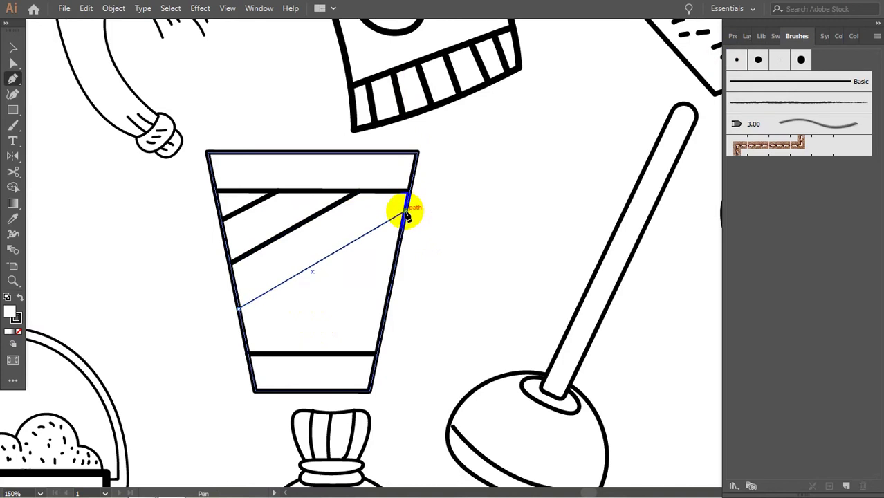
pyautogui.click(761, 67)
pyautogui.click(247, 344)
pyautogui.click(393, 266)
pyautogui.click(737, 61)
pyautogui.click(311, 353)
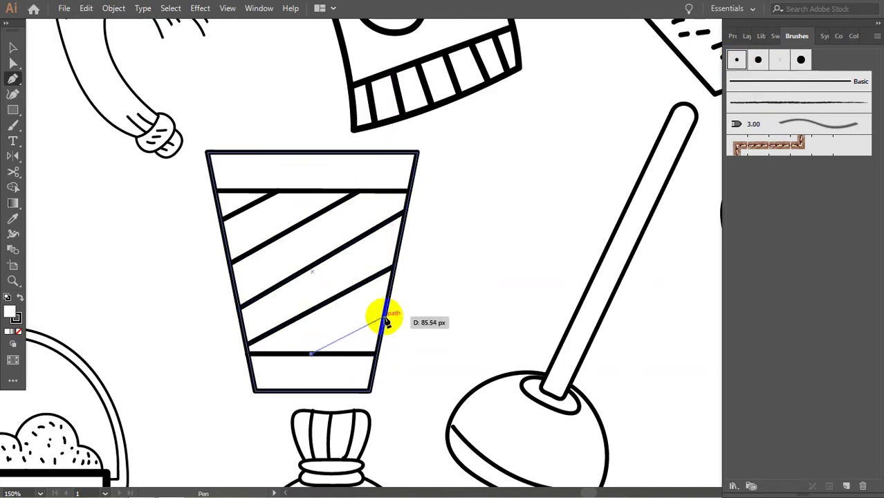
pyautogui.click(384, 316)
pyautogui.click(735, 60)
# Complete the bin's lattice with unfilled Pen tool lines descending to the right across the existing diagonals.
pyautogui.click(339, 187)
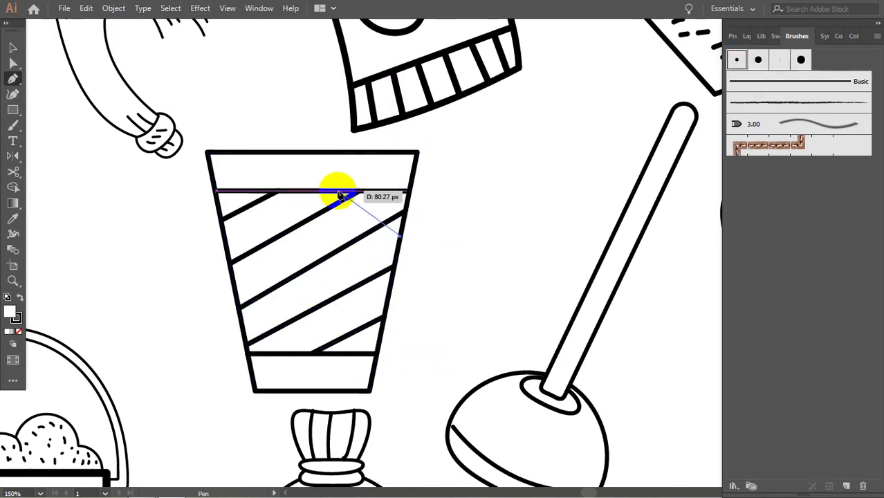
pyautogui.click(404, 227)
pyautogui.click(763, 141)
pyautogui.click(393, 266)
pyautogui.click(285, 193)
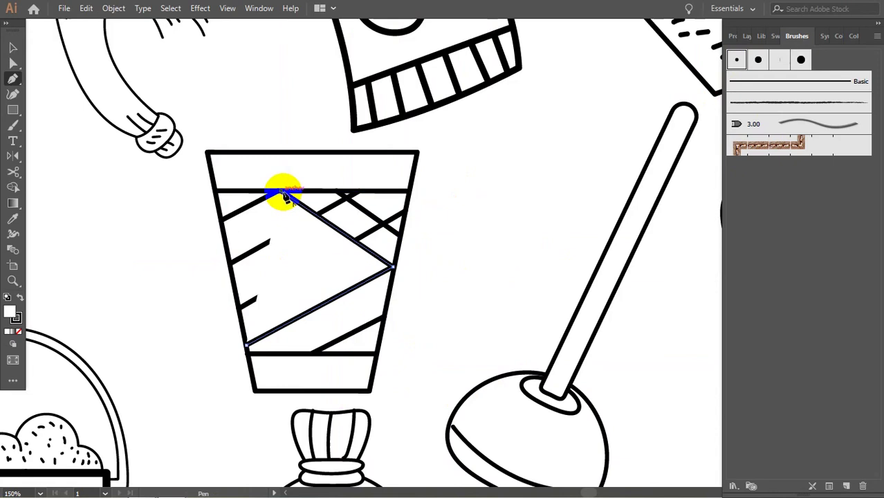
pyautogui.click(19, 332)
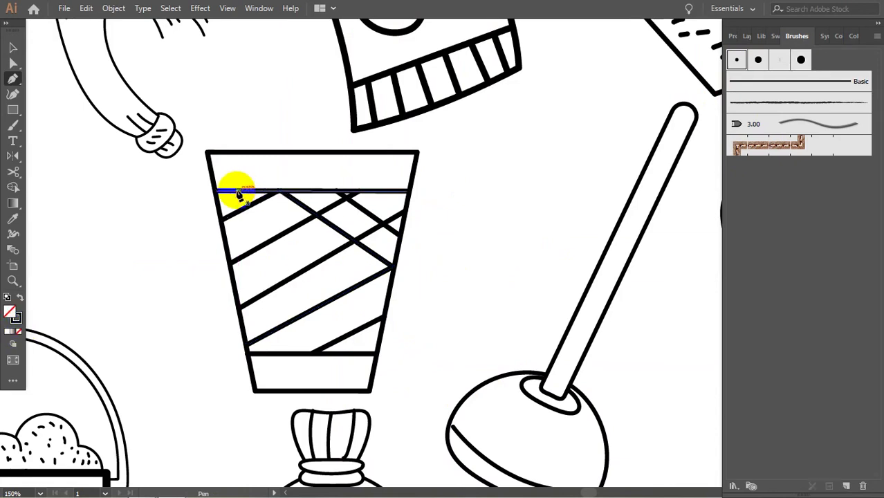
pyautogui.click(385, 313)
pyautogui.click(311, 354)
pyautogui.click(227, 260)
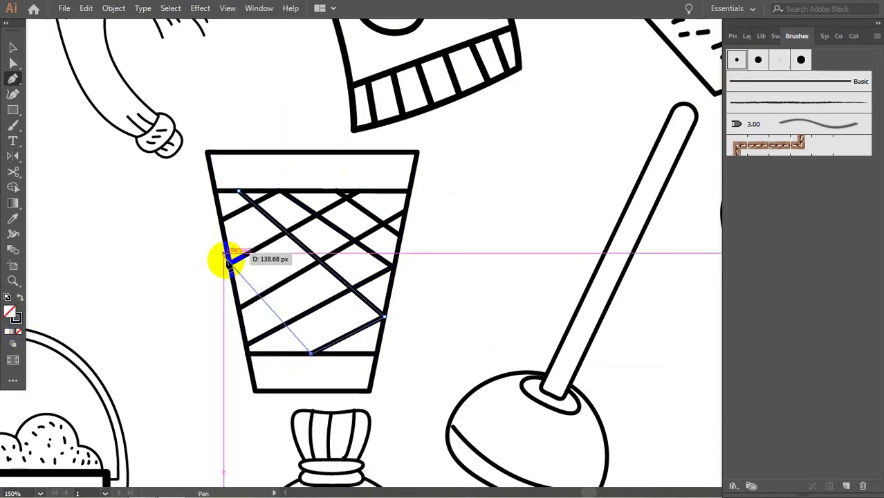
pyautogui.click(20, 297)
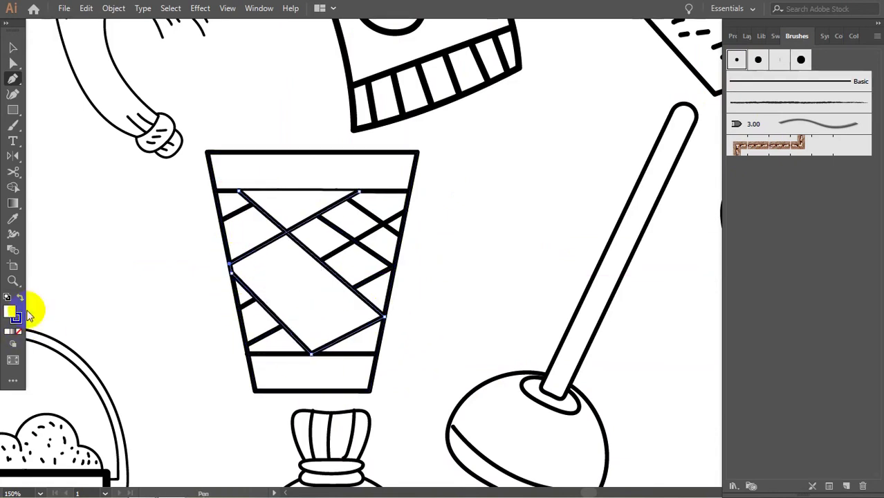
pyautogui.hotkey('ctrl', 'shift', '[')
pyautogui.click(278, 191)
pyautogui.click(221, 220)
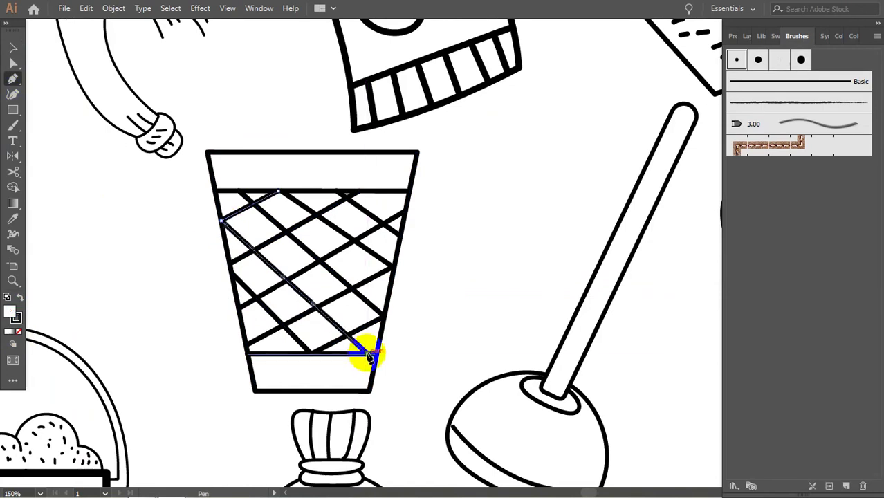
pyautogui.click(369, 355)
# Paint a heap of angular crumpled-paper shapes above the bin's rim with the Paintbrush.
pyautogui.press('v')
pyautogui.moveTo(197, 164); pyautogui.dragTo(483, 252)
pyautogui.click(484, 252)
pyautogui.scroll(5, 456, 297)
pyautogui.hscroll(-4, 456, 297)
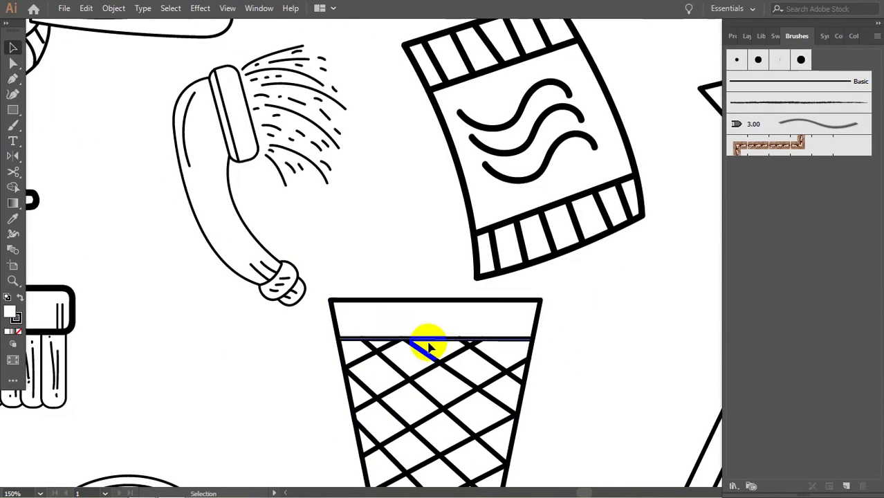
pyautogui.press('b')
pyautogui.moveTo(262, 246); pyautogui.dragTo(282, 261)
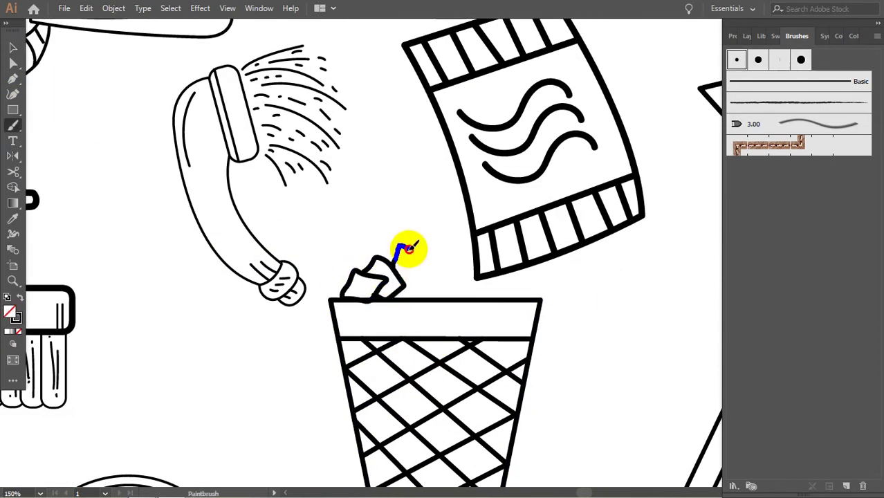
pyautogui.moveTo(423, 261); pyautogui.dragTo(423, 296)
pyautogui.moveTo(377, 297); pyautogui.dragTo(391, 295)
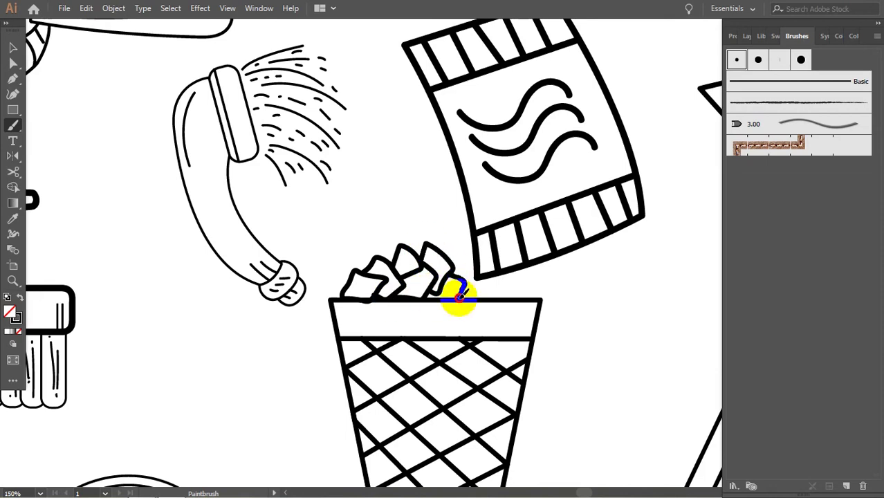
pyautogui.moveTo(459, 296); pyautogui.dragTo(463, 297)
pyautogui.moveTo(414, 262); pyautogui.dragTo(425, 247)
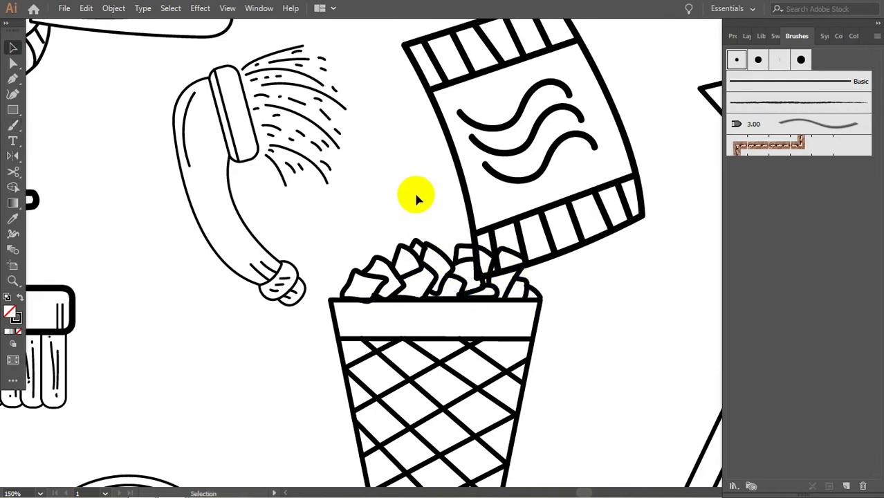
# Group the bin with its crumpled papers, scale it down, and place the towel beside the rolled carpet, clear of the bin.
pyautogui.hotkey('ctrl', '-')
pyautogui.hotkey('ctrl', '-')
pyautogui.hotkey('ctrl', 'z')
pyautogui.click(113, 8)
pyautogui.click(484, 243)
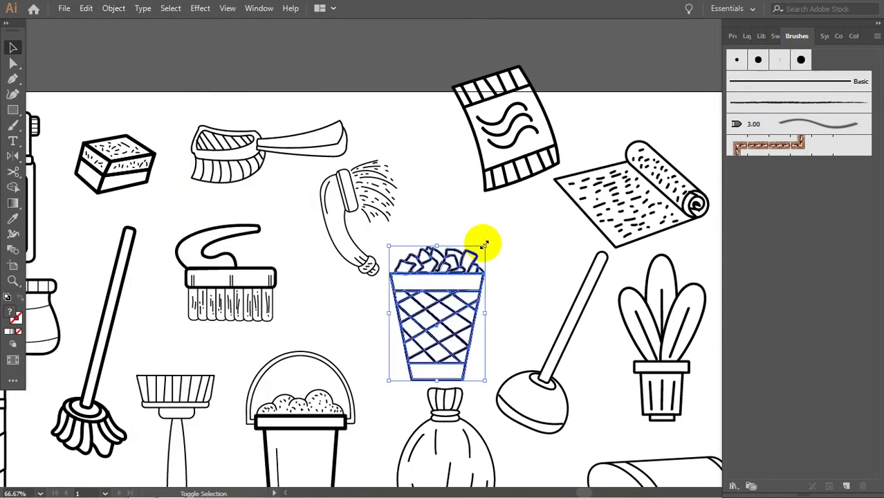
pyautogui.moveTo(509, 174); pyautogui.dragTo(503, 228)
pyautogui.scroll(-3, 484, 166)
pyautogui.hotkey('ctrl', '-')
pyautogui.hotkey('ctrl', '-')
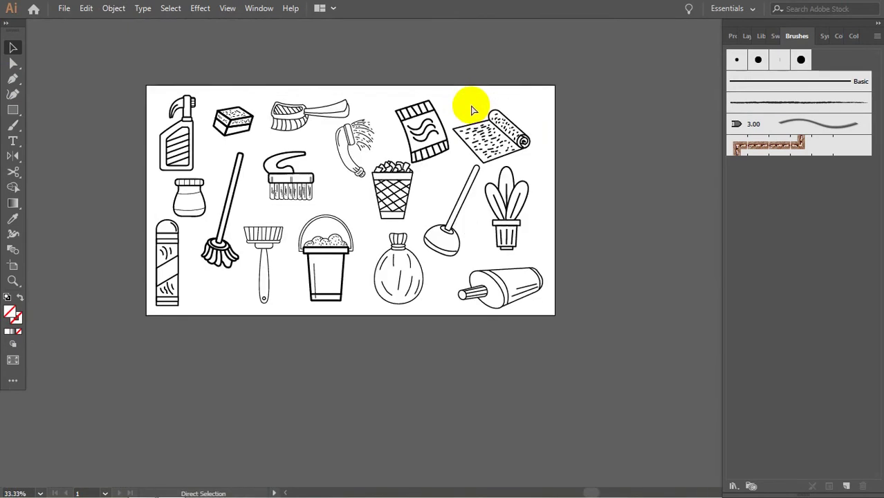
# Shrink the flat brush and plunger, and shift them with the bucket, garbage bag and cylindrical item to free space along the artboard's bottom.
pyautogui.hotkey('ctrl', '+')
pyautogui.click(266, 365)
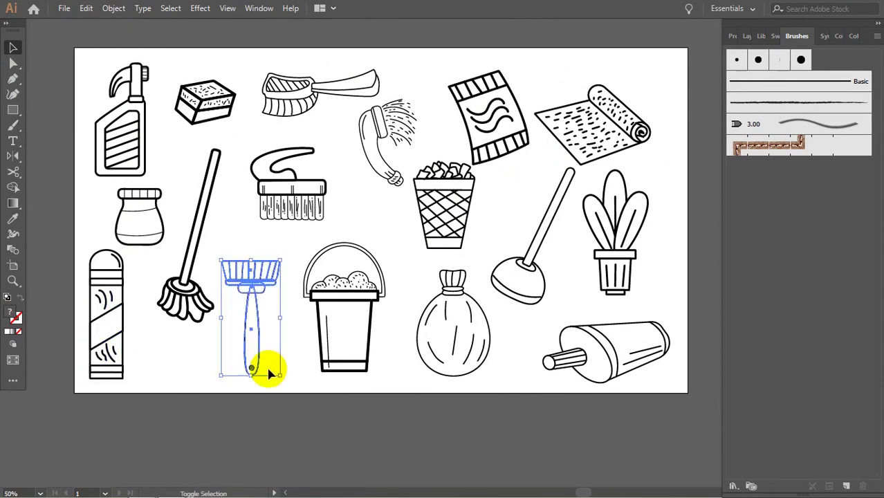
pyautogui.moveTo(266, 365); pyautogui.dragTo(247, 340)
pyautogui.moveTo(368, 344); pyautogui.dragTo(386, 290)
pyautogui.moveTo(520, 298); pyautogui.dragTo(509, 251)
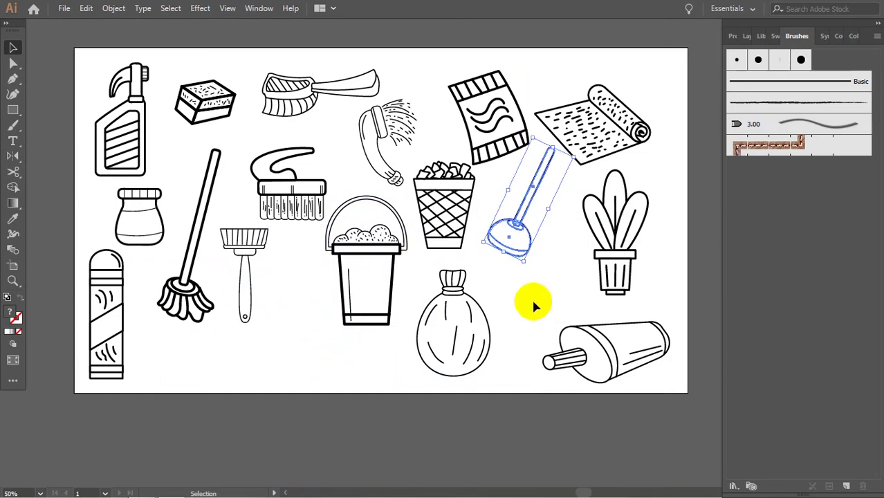
pyautogui.moveTo(470, 329); pyautogui.dragTo(469, 312)
pyautogui.click(592, 349)
pyautogui.hotkey('ctrl', 'shift', 'a')
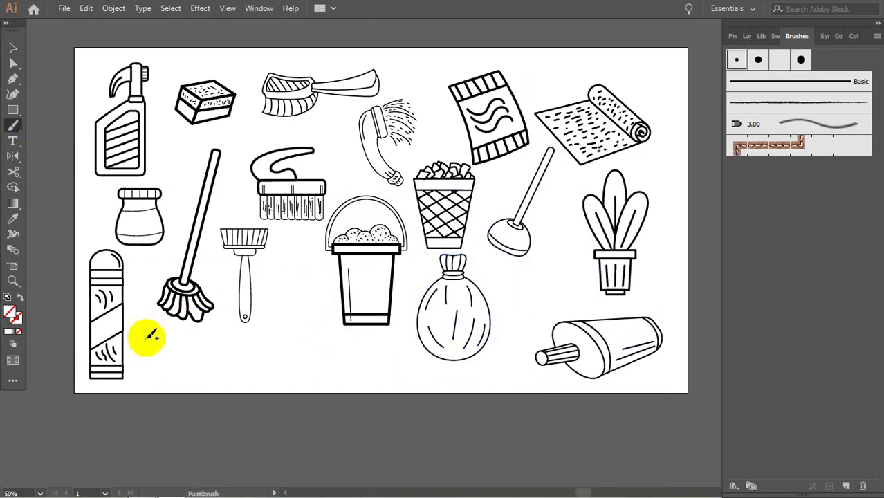
# Paint a long, hand-drawn four-sided banner outline in the empty space below the flat brush and bucket with the Paintbrush.
pyautogui.moveTo(154, 341)
pyautogui.mouseDown()
pyautogui.moveTo(185, 342)
pyautogui.moveTo(361, 337)
pyautogui.mouseUp()
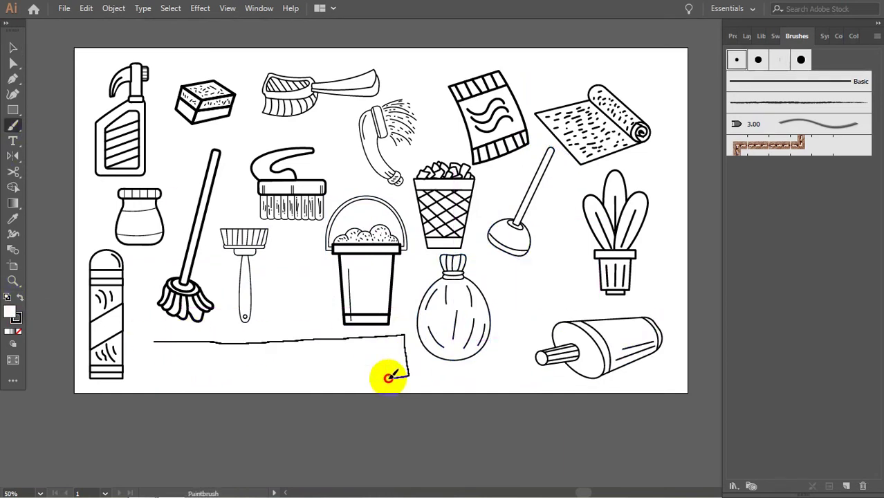
pyautogui.moveTo(389, 377); pyautogui.dragTo(144, 374)
pyautogui.moveTo(158, 342); pyautogui.dragTo(155, 341)
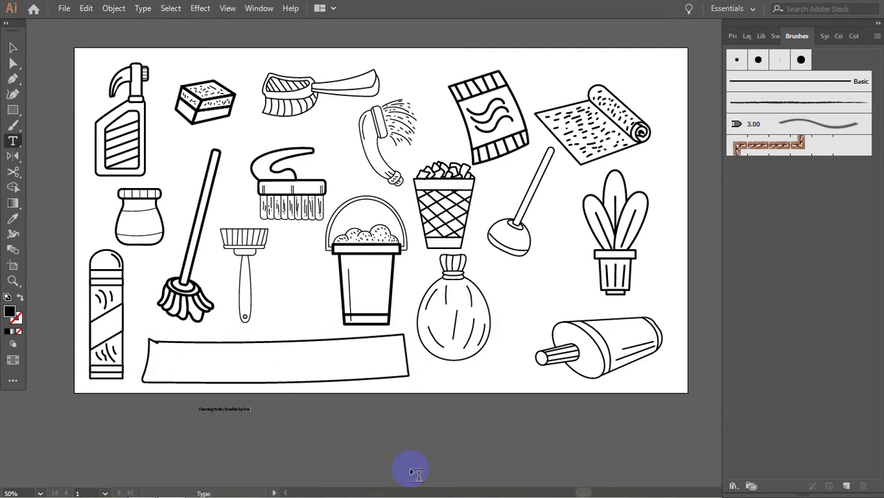
# Enlarge the title text "Cleaning Tools | Doodles by Doodllr" and place it inside the banner.
pyautogui.press('v')
pyautogui.moveTo(256, 411); pyautogui.dragTo(463, 339)
pyautogui.moveTo(325, 397); pyautogui.dragTo(400, 374)
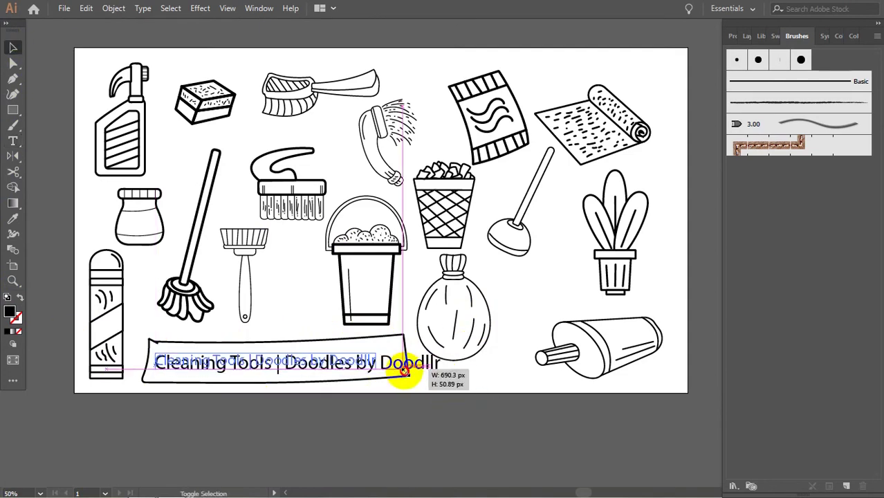
# Set the banner title's font to DoodlesOfFun.
pyautogui.click(732, 35)
pyautogui.click(802, 287)
pyautogui.write('doo')
pyautogui.click(594, 317)
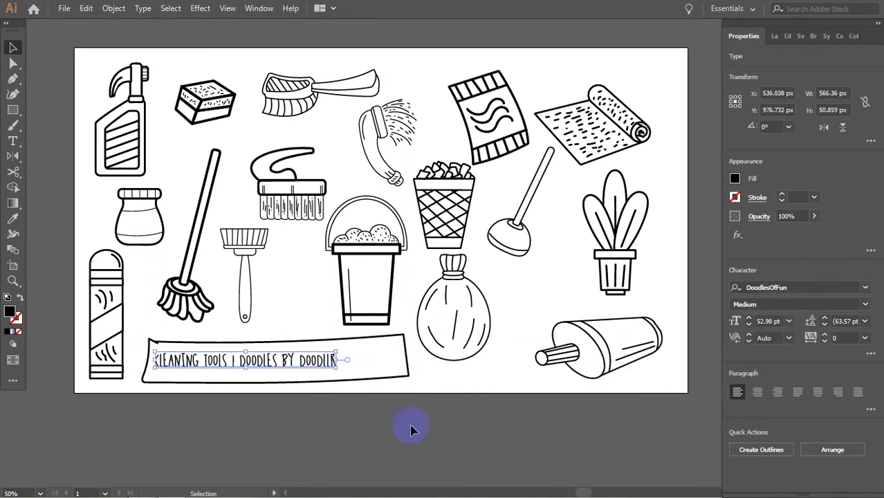
# Convert the banner title to outlines and enlarge it to fill the banner.
pyautogui.hotkey('ctrl', 'shift', 'o')
pyautogui.moveTo(334, 366); pyautogui.dragTo(412, 389)
pyautogui.click(396, 420)
pyautogui.scroll(-1, 434, 379)
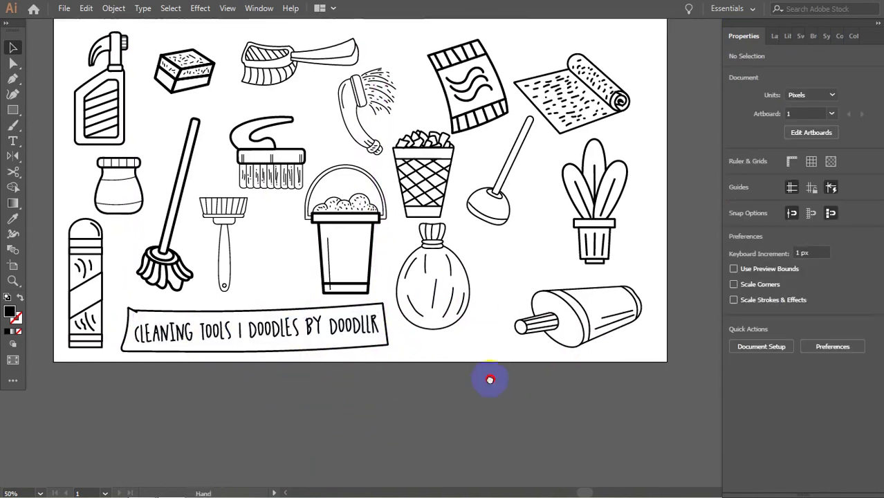
# Draw a closed zigzag lightning bolt with the Pen tool between the flat brush and the bucket.
pyautogui.press('p')
pyautogui.click(276, 247)
pyautogui.click(295, 238)
pyautogui.click(296, 250)
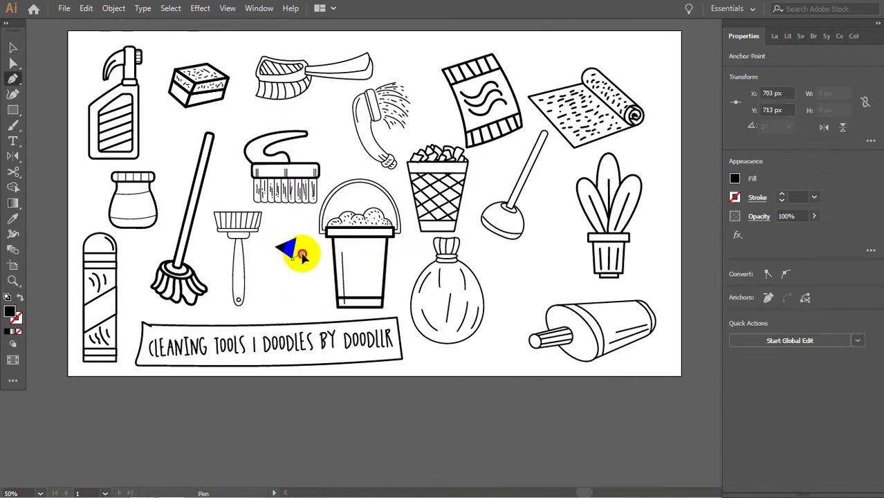
pyautogui.click(296, 292)
pyautogui.moveTo(297, 291)
pyautogui.mouseDown()
pyautogui.moveTo(283, 278)
pyautogui.moveTo(282, 250)
pyautogui.mouseUp()
# Give the lightning bolt a white fill and a black brush outline.
pyautogui.click(13, 47)
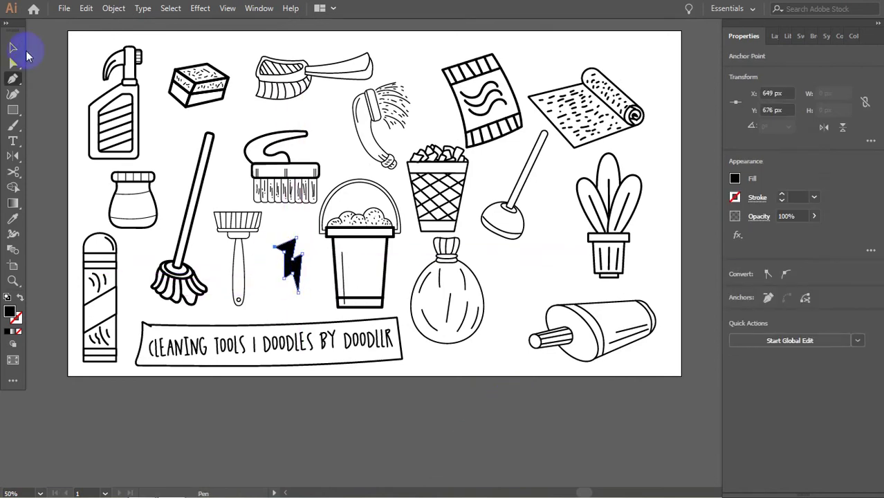
pyautogui.click(291, 248)
pyautogui.click(813, 37)
pyautogui.click(695, 218)
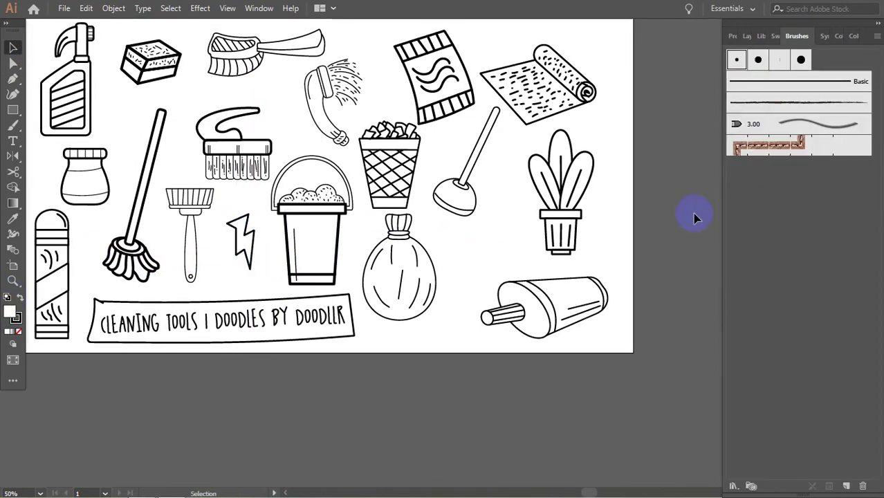
# Draw a curved block arrow with the Pen tool between the hand broom and the towel, pointing down to the waste basket.
pyautogui.press('p')
pyautogui.scroll(2, 286, 168)
pyautogui.hscroll(-5, 286, 168)
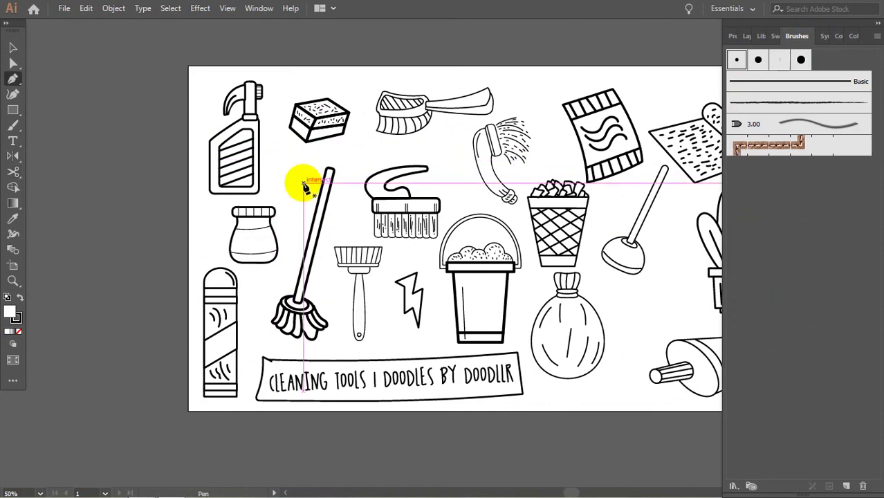
pyautogui.hscroll(3, 291, 185)
pyautogui.scroll(1, 291, 186)
pyautogui.click(429, 112)
pyautogui.moveTo(460, 166)
pyautogui.mouseDown()
pyautogui.moveTo(465, 203)
pyautogui.moveTo(468, 161)
pyautogui.mouseUp()
pyautogui.click(401, 125)
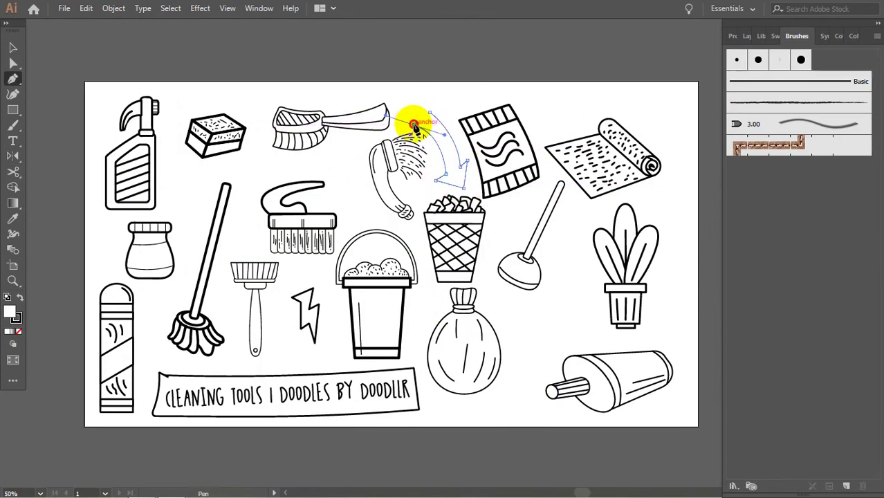
pyautogui.click(413, 127)
# Paint a curved arrow beside the potted plant, unfilled motion marks around the mop and a spill below the cylindrical item's tip.
pyautogui.moveTo(504, 239); pyautogui.dragTo(503, 234)
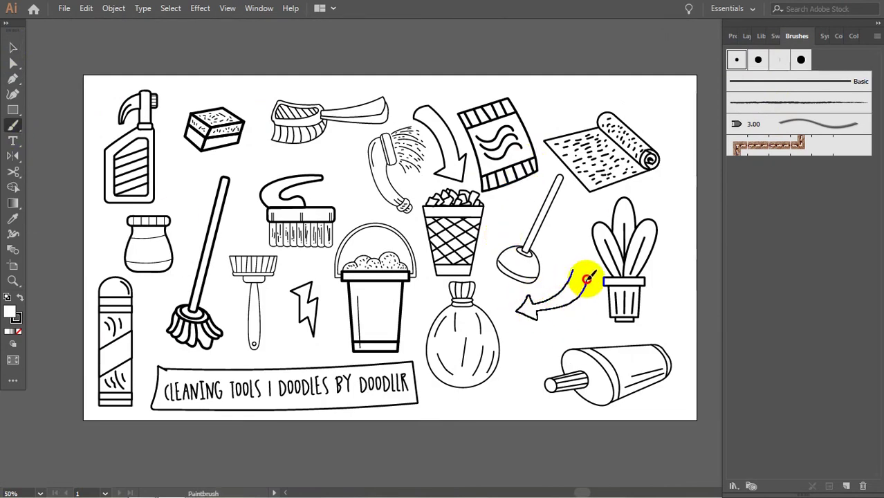
pyautogui.moveTo(587, 278); pyautogui.dragTo(586, 291)
pyautogui.click(7, 332)
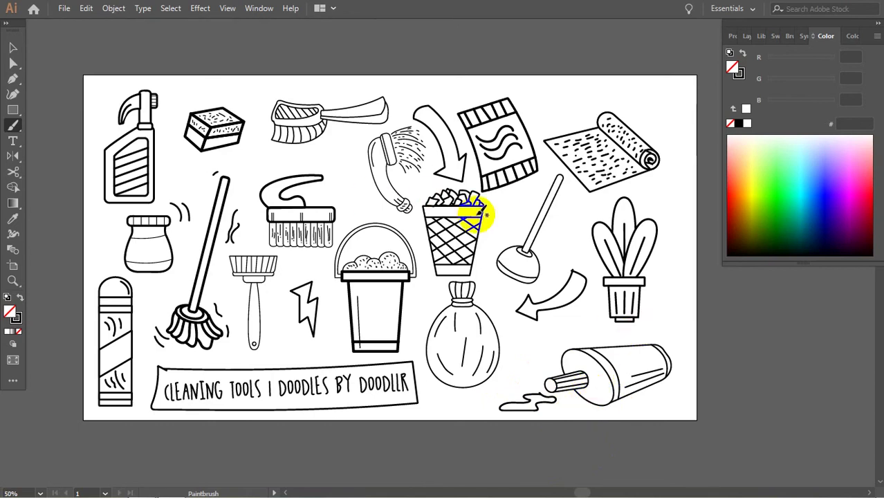
# Draw four small ellipses as bubbles above the rolled mat and apply a black brush stroke to them.
pyautogui.moveTo(12, 109); pyautogui.dragTo(32, 124)
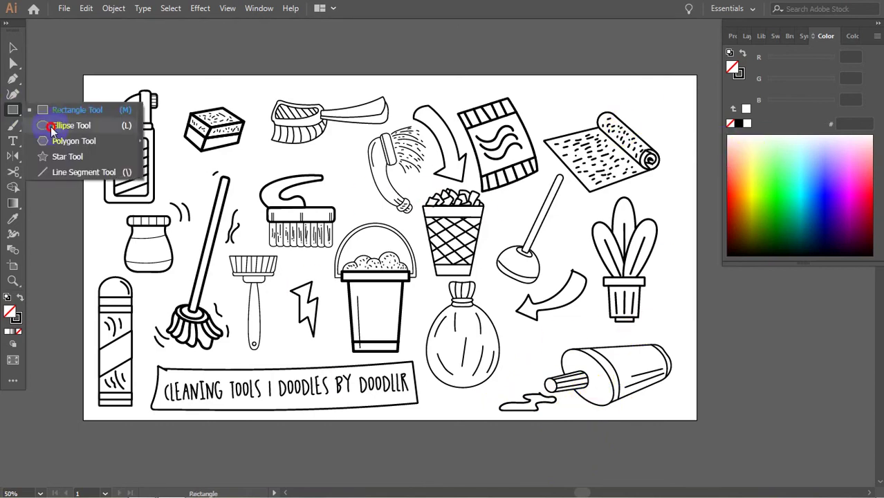
pyautogui.moveTo(647, 103); pyautogui.dragTo(683, 99)
pyautogui.press('v')
pyautogui.moveTo(624, 62); pyautogui.dragTo(668, 121)
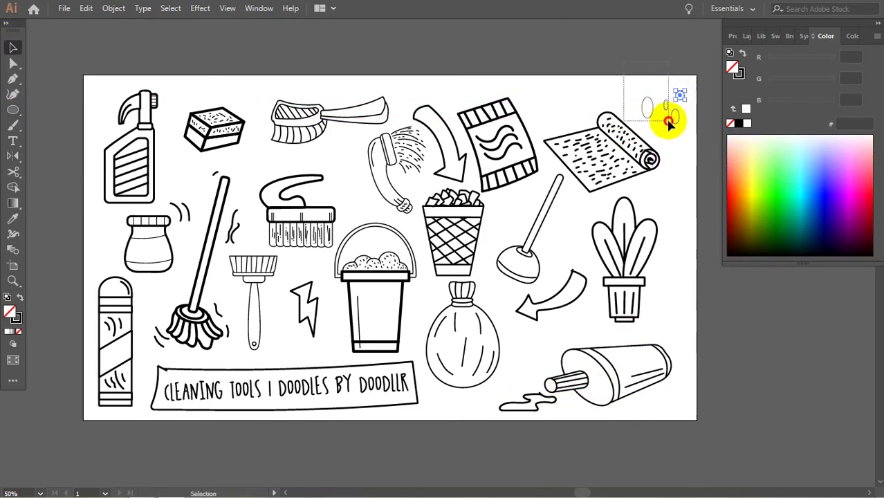
pyautogui.click(790, 36)
pyautogui.moveTo(615, 108); pyautogui.dragTo(615, 117)
# Examine the finished doodle set in full-screen view, fitted to the window.
pyautogui.press('f')
pyautogui.hotkey('ctrl', '+')
pyautogui.hotkey('ctrl', '0')
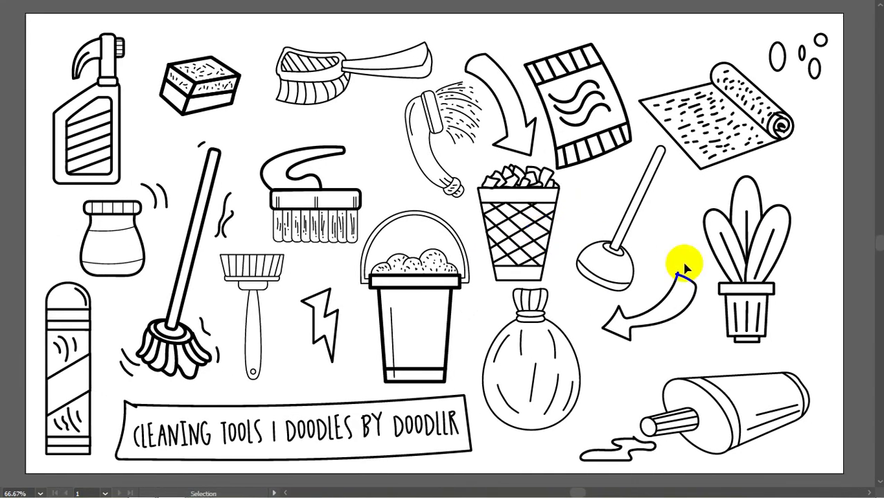
pyautogui.hotkey('shift', 'f')
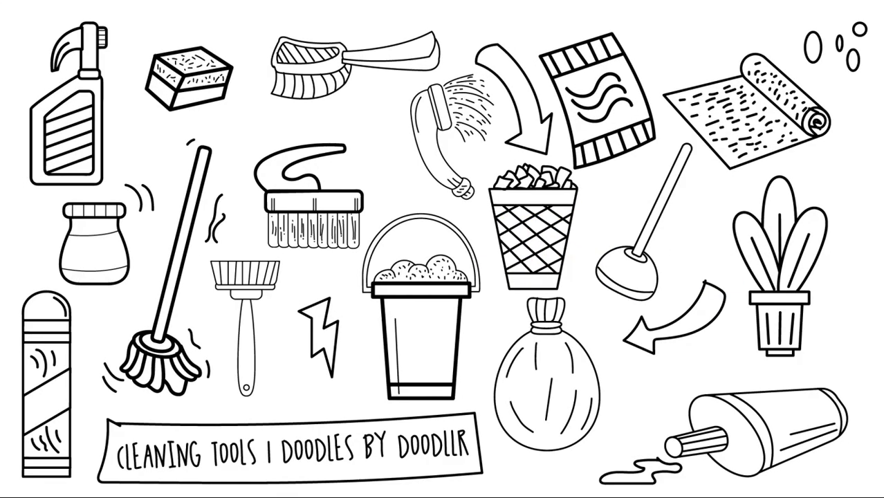